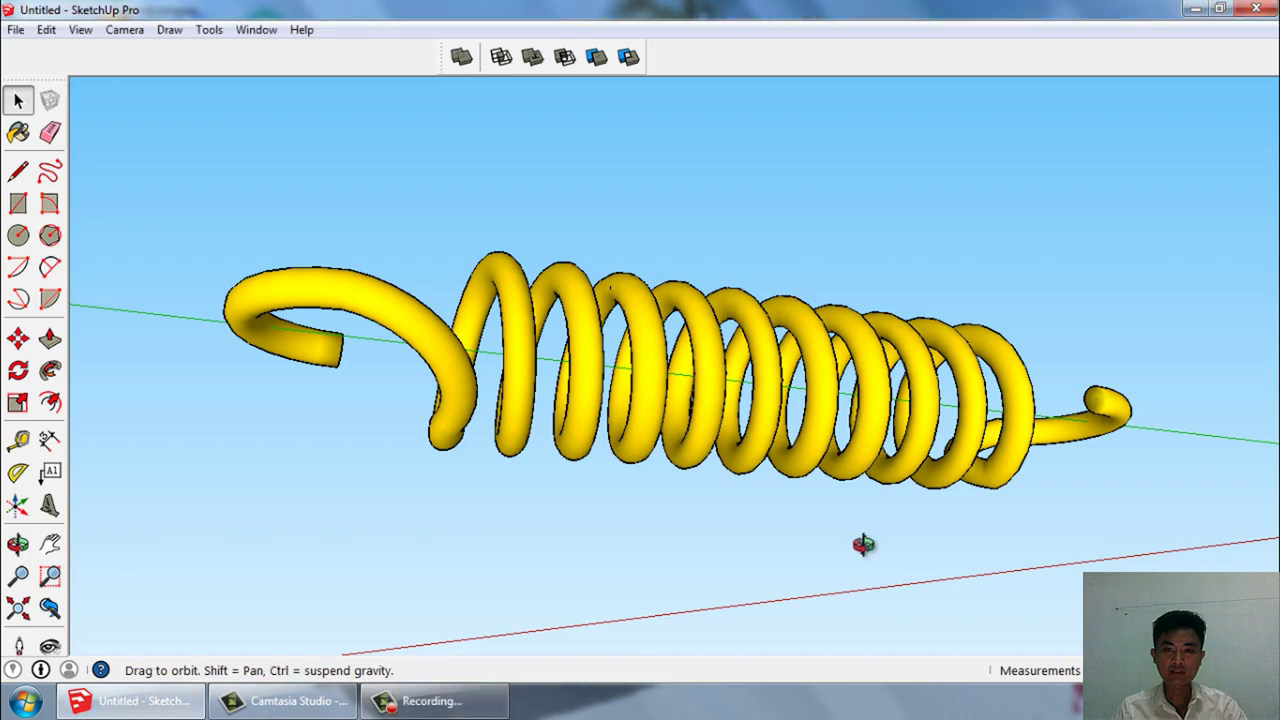
Orbit around the finished yellow hooked spring, ending in a straight side view.
mouse_move(1057, 582)
left_mouse_down()
mouse_move(1046, 549)
mouse_move(1042, 596)
mouse_move(1014, 600)
mouse_move(997, 622)
left_mouse_up()
mouse_move(997, 622)
middle_mouse_down()
mouse_move(1061, 526)
mouse_move(1096, 556)
mouse_move(1054, 557)
middle_mouse_up()
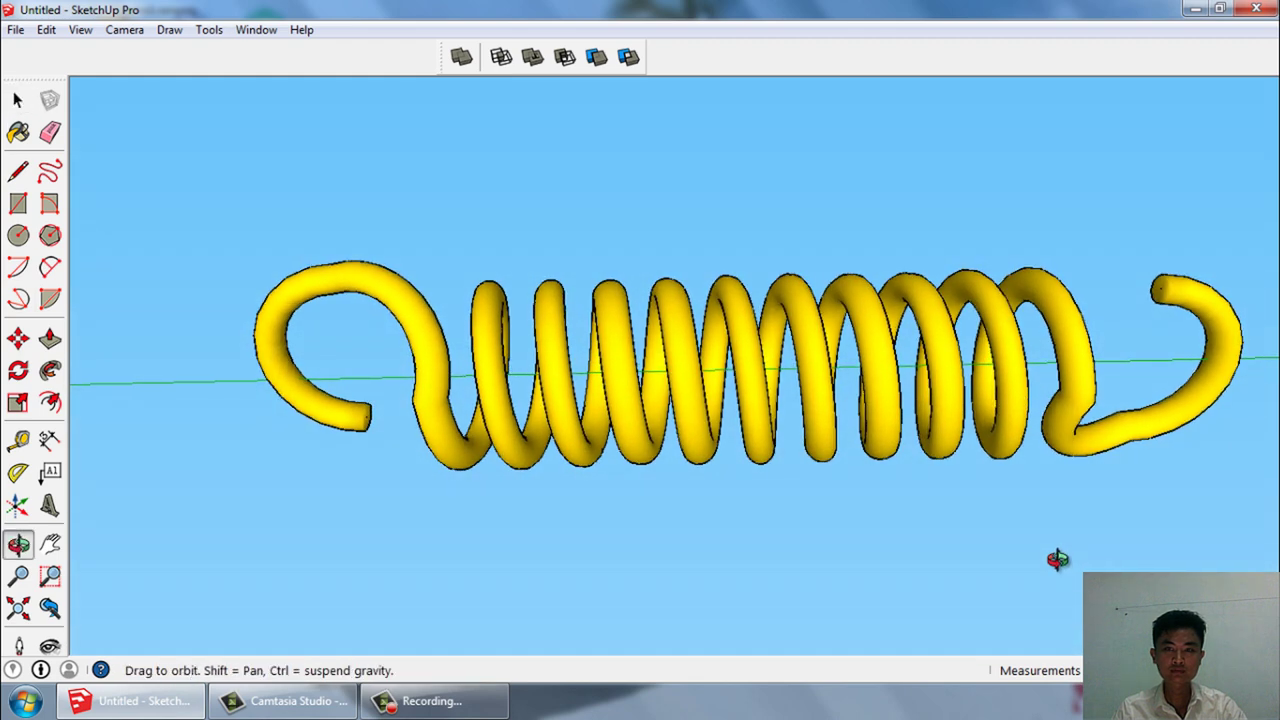
mouse_move(1040, 606)
middle_mouse_down()
mouse_move(1100, 625)
mouse_move(1036, 545)
mouse_move(1057, 523)
mouse_move(1094, 534)
mouse_move(1057, 494)
mouse_move(1003, 506)
mouse_move(1046, 463)
mouse_move(1014, 520)
mouse_move(1046, 483)
mouse_move(1066, 549)
mouse_move(1030, 478)
mouse_move(1029, 429)
mouse_move(1020, 514)
mouse_move(906, 537)
mouse_move(840, 516)
mouse_move(934, 594)
mouse_move(908, 537)
mouse_move(846, 612)
middle_mouse_up()
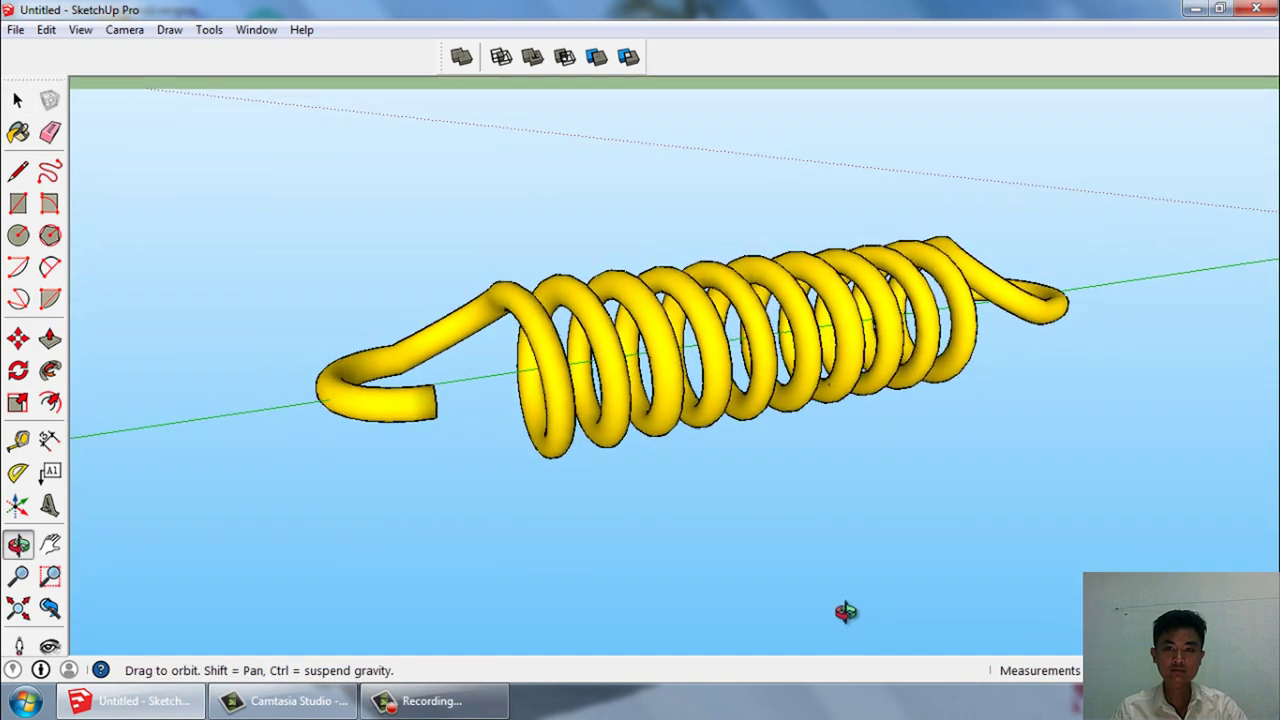
mouse_move(1044, 561)
middle_mouse_down()
mouse_move(980, 603)
mouse_move(900, 594)
mouse_move(1066, 601)
mouse_move(831, 569)
mouse_move(1040, 614)
mouse_move(970, 610)
mouse_move(1037, 598)
mouse_move(1060, 574)
mouse_move(1025, 562)
mouse_move(1000, 531)
mouse_move(1000, 451)
middle_mouse_up()
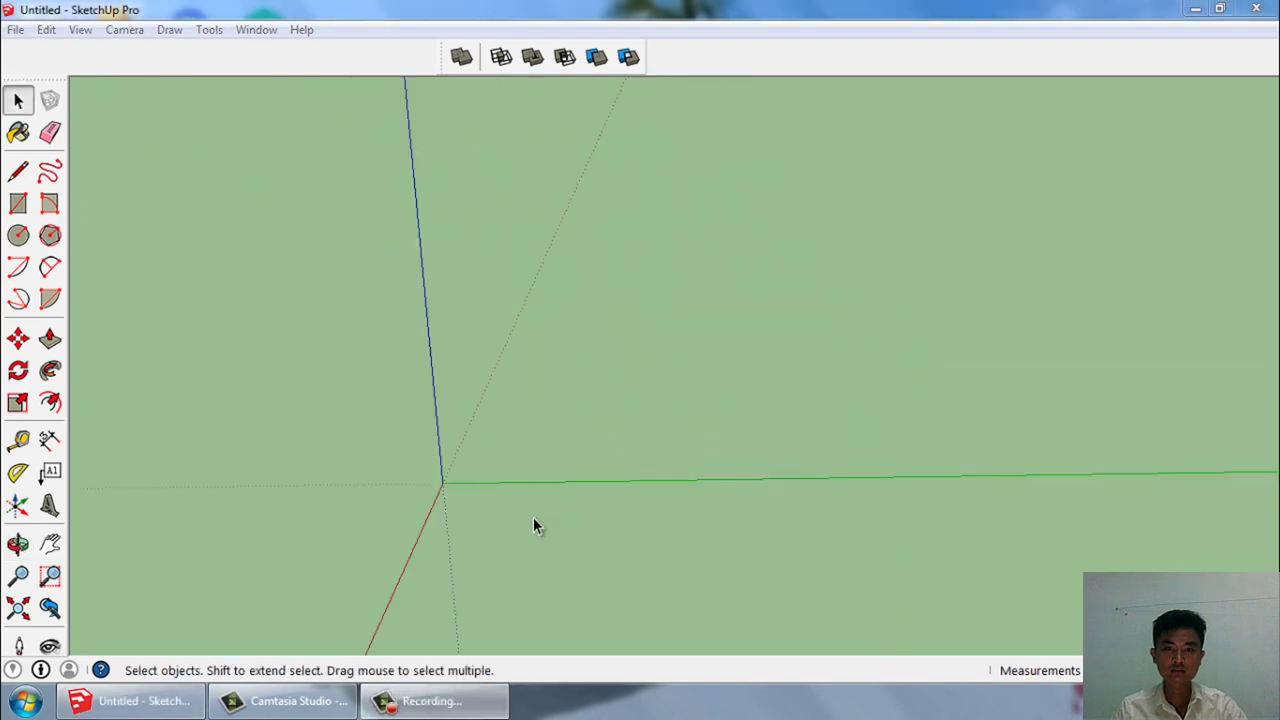
Draw a circle at the origin, entering its radius.
left_click(20, 235)
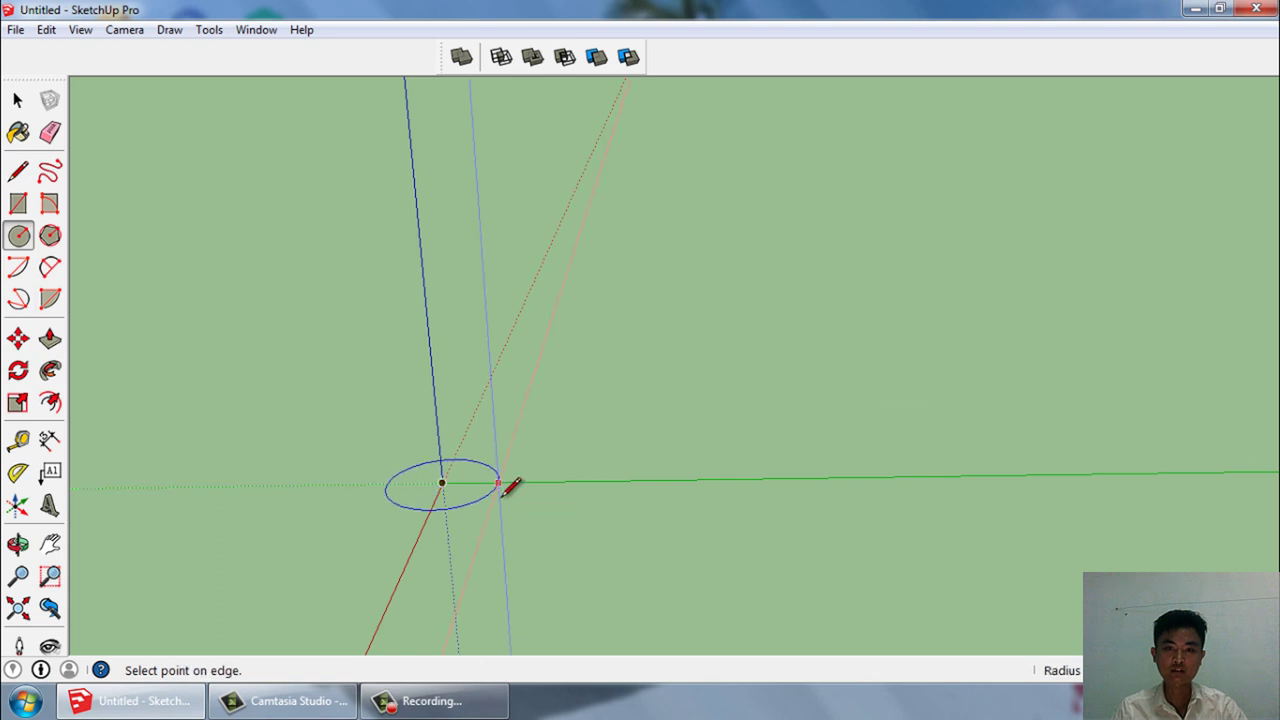
key("Return")
scroll(430, 528, "up", 2)
scroll(430, 528, "up", 3)
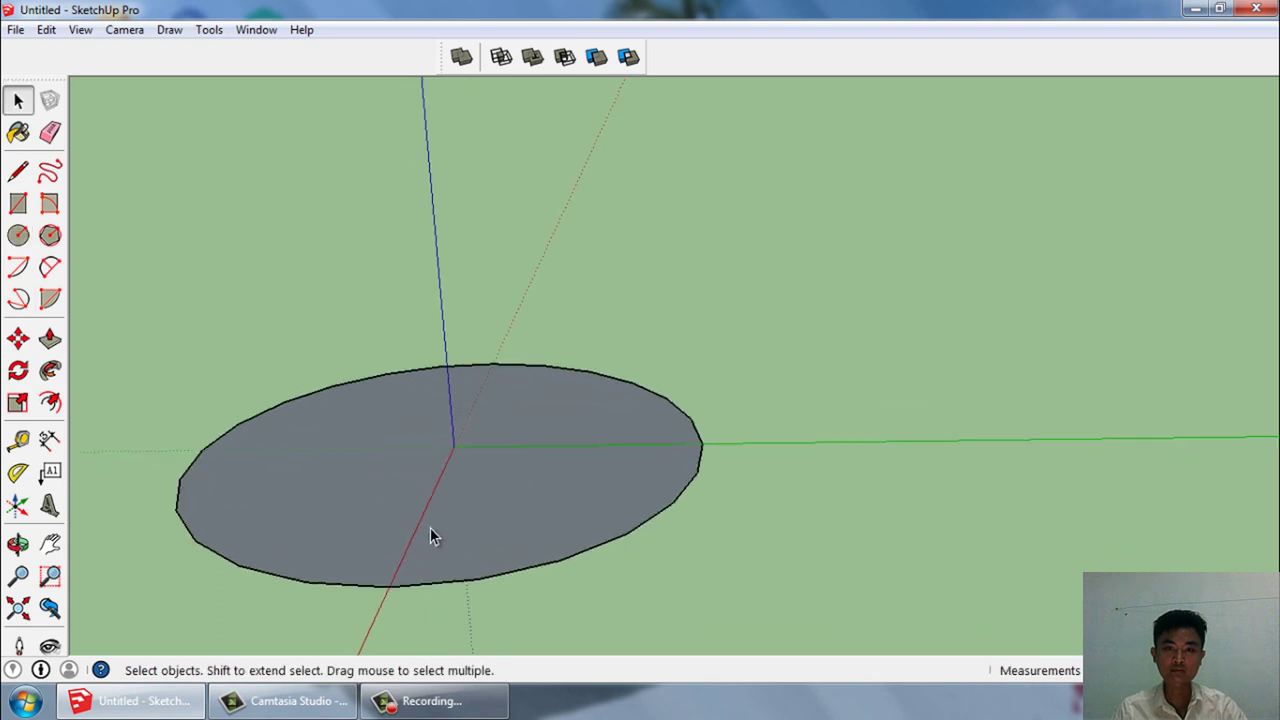
middle_click_drag(430, 527, 533, 531)
key("space")
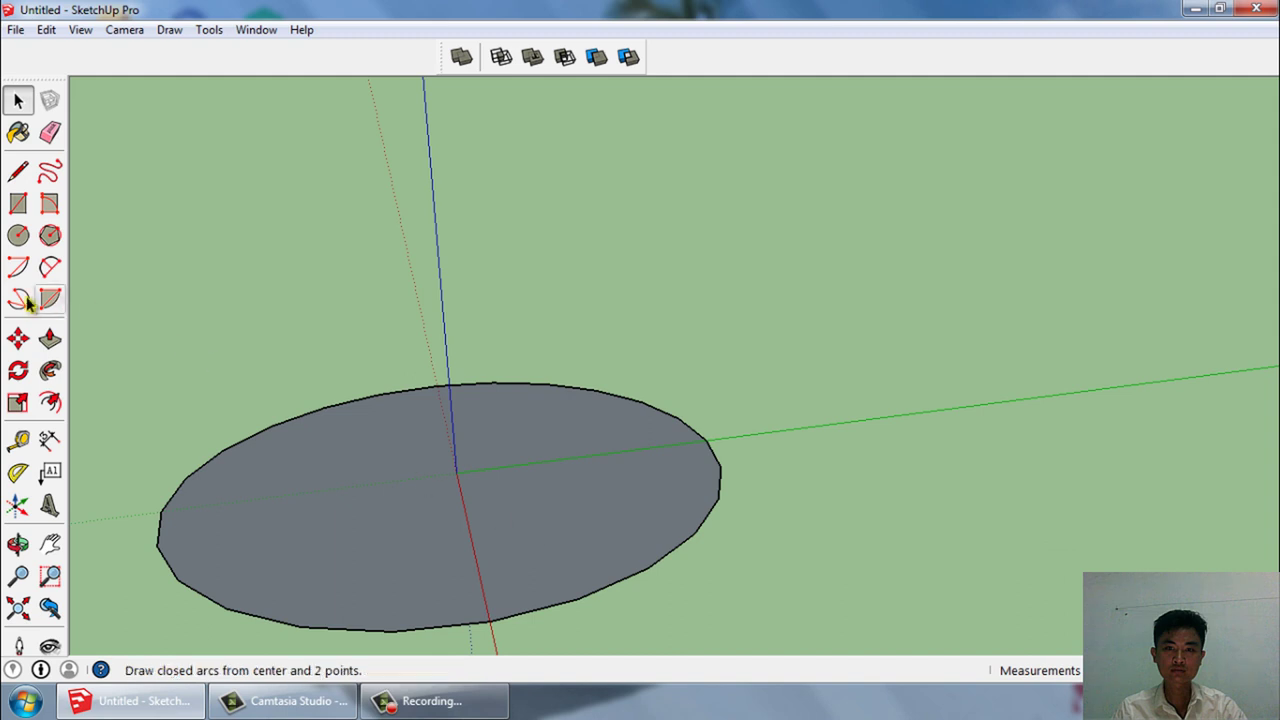
left_click(21, 474)
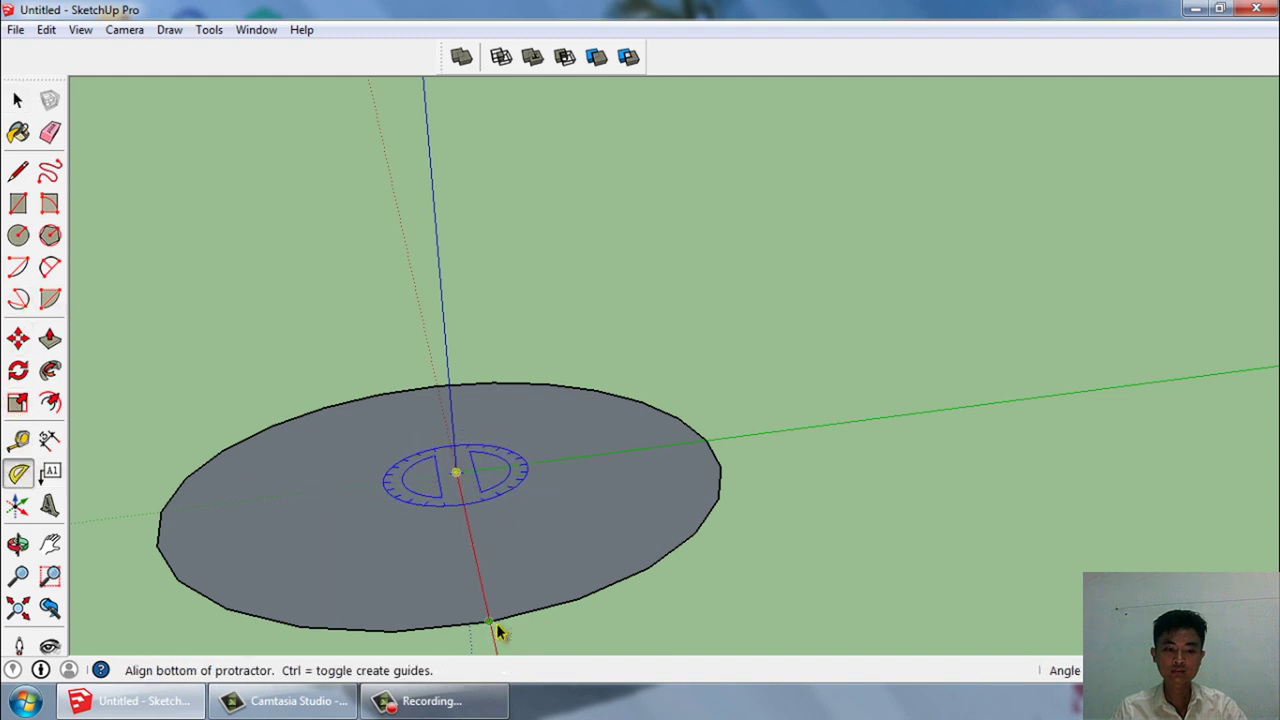
key("space")
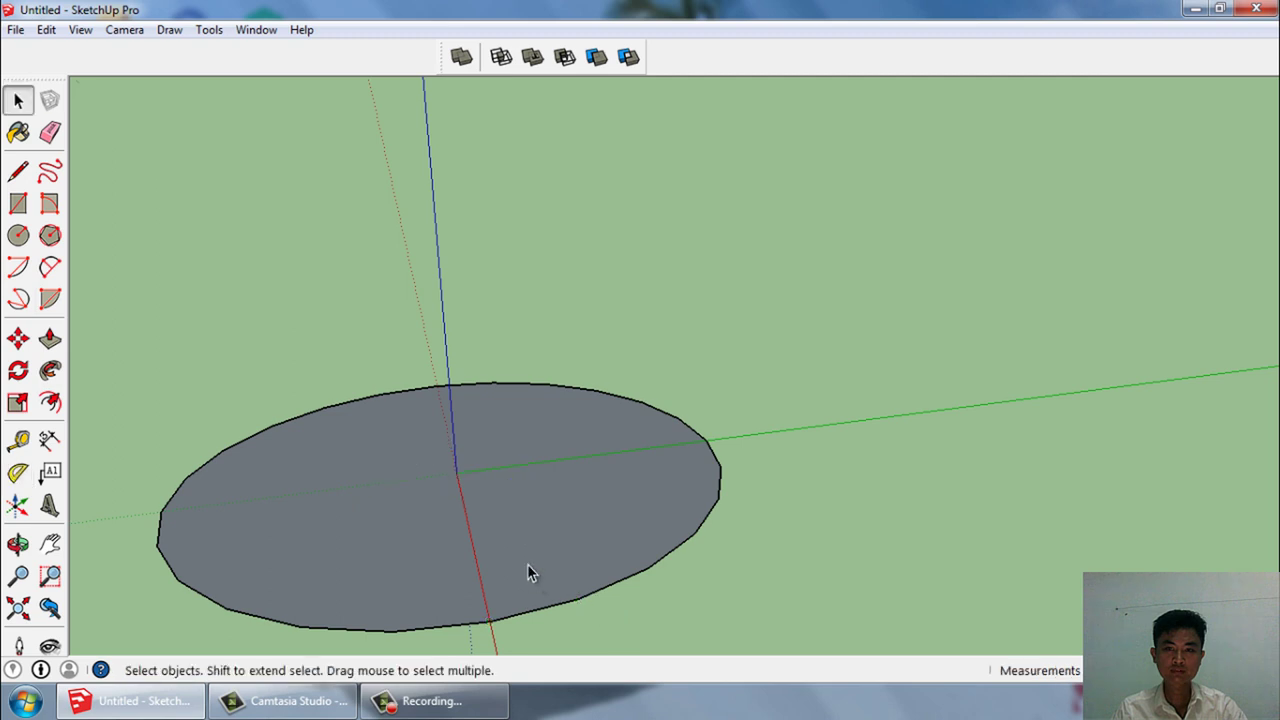
Explode the circle's edge and push/pull the disc up into a short cylinder.
left_click(527, 564)
double_click(524, 560)
right_click(524, 560)
left_click(582, 500)
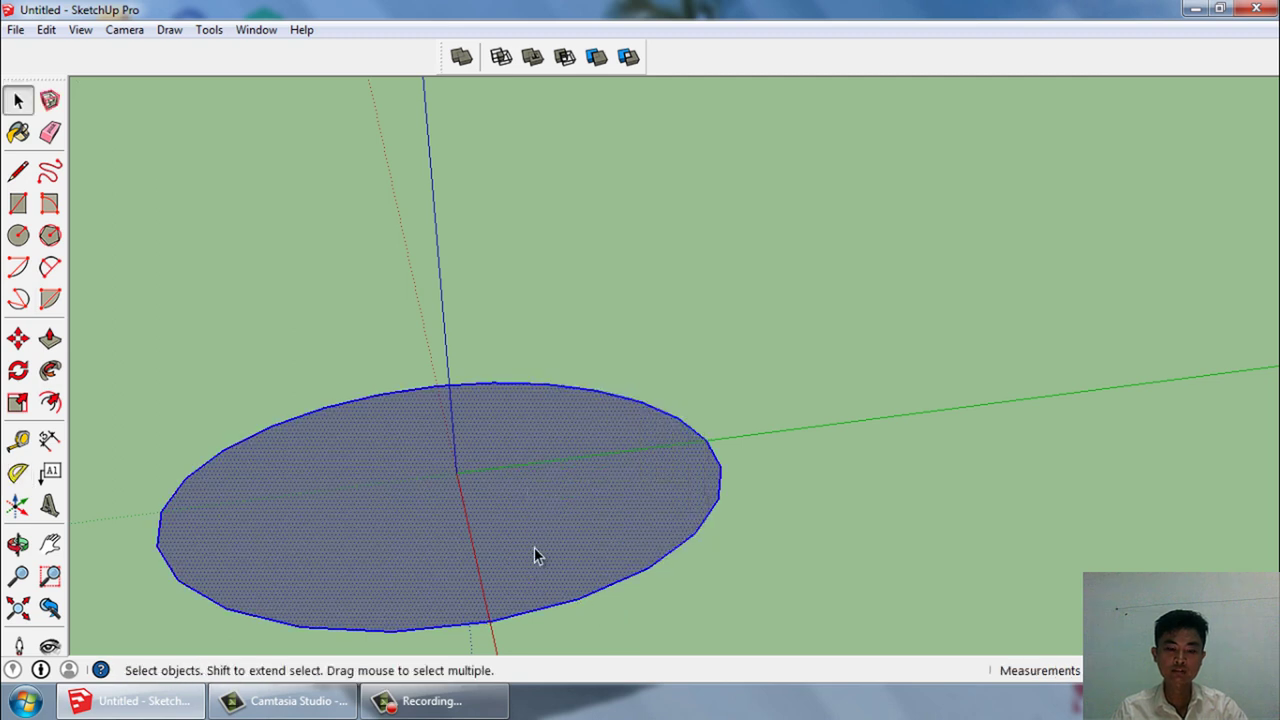
key("p")
left_click_drag(531, 547, 534, 484)
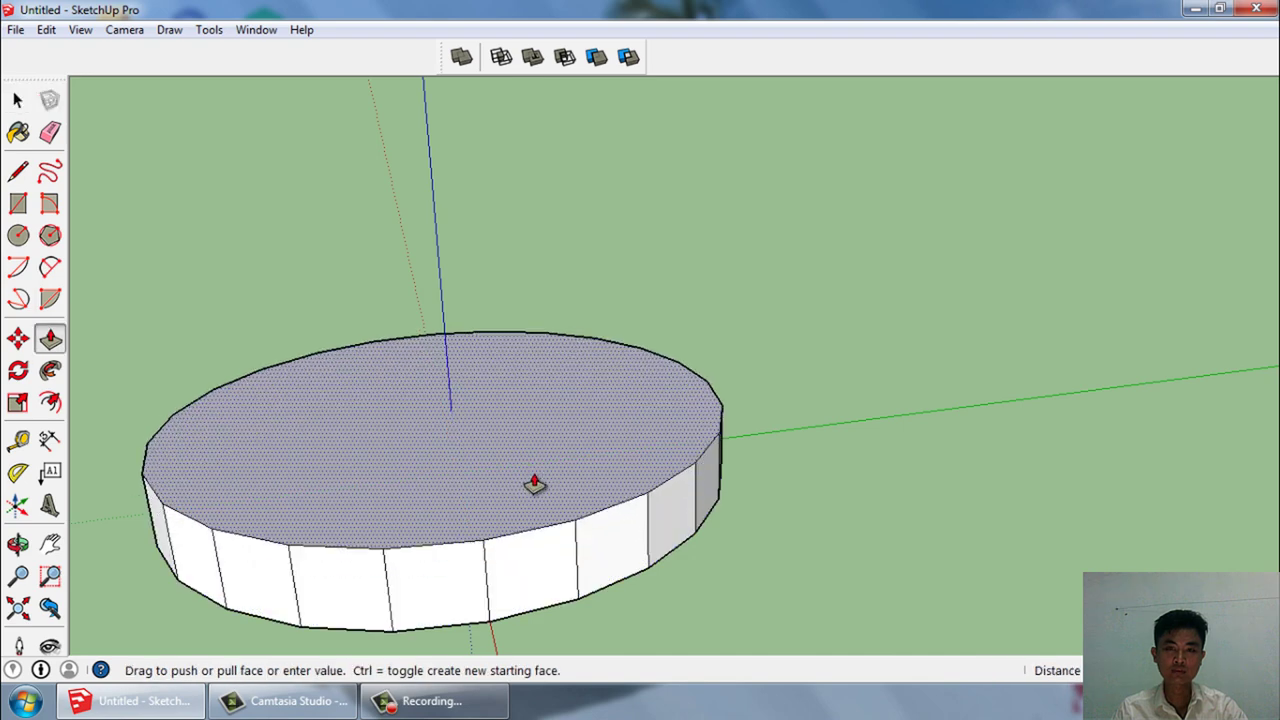
Delete the cylinder's top edges, leaving the base disc with its upright edges.
key("space")
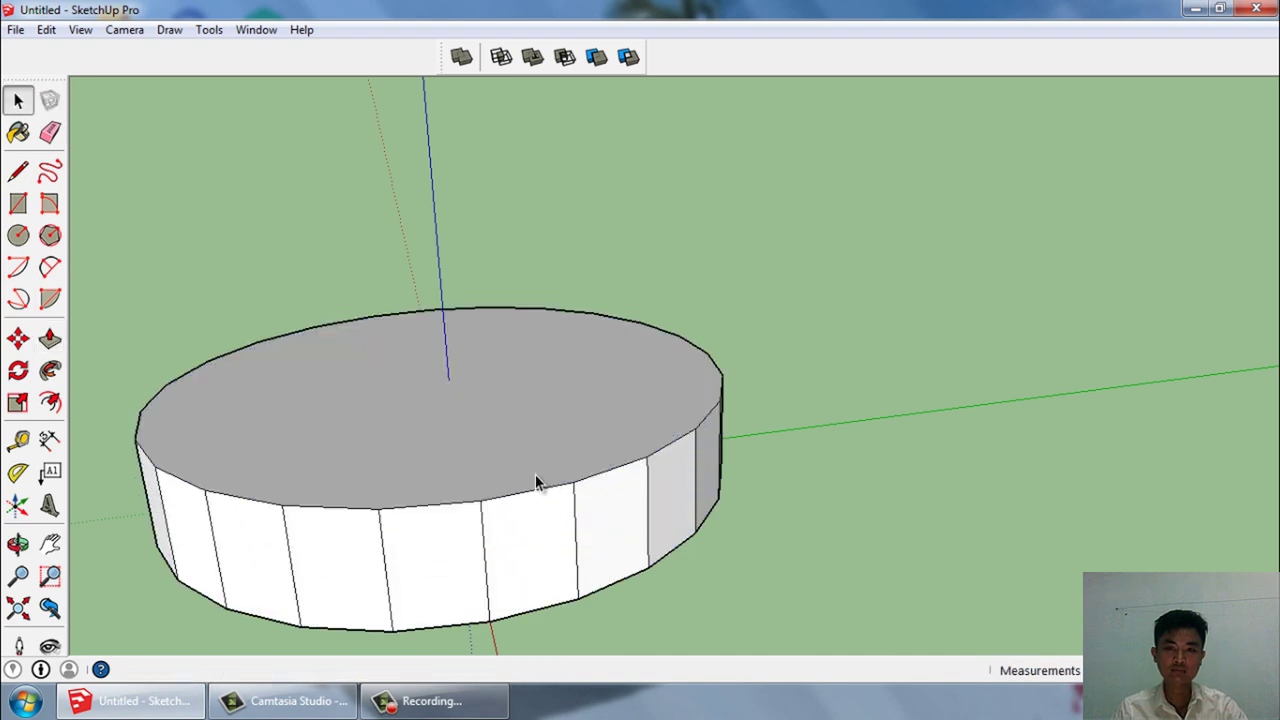
middle_click_drag(535, 474, 583, 404)
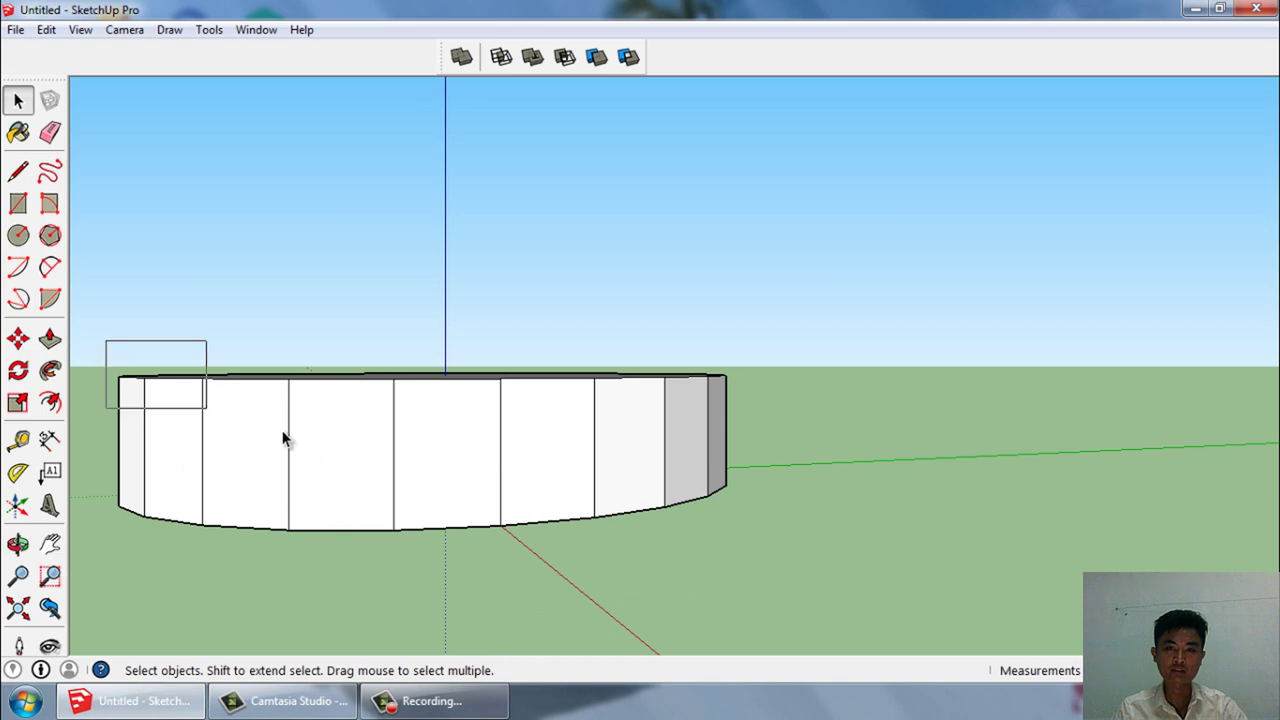
left_click_drag(739, 423, 761, 424)
key("Delete")
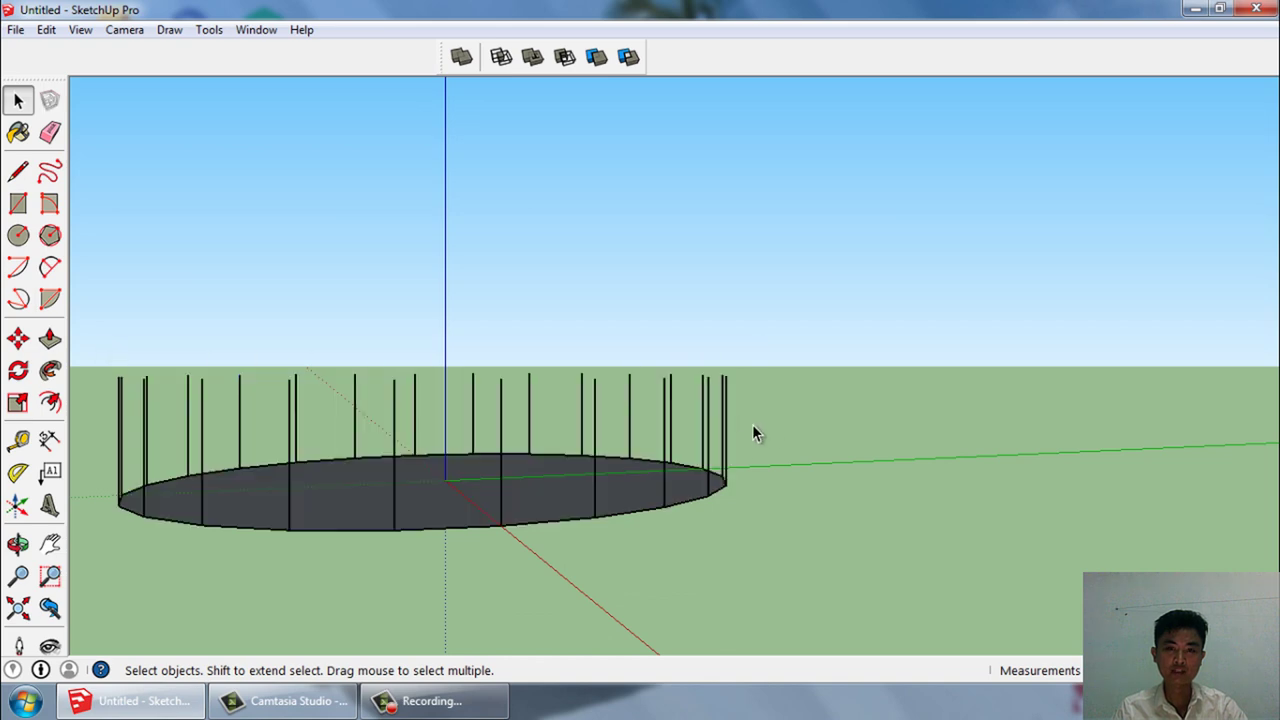
middle_click_drag(651, 494, 645, 516)
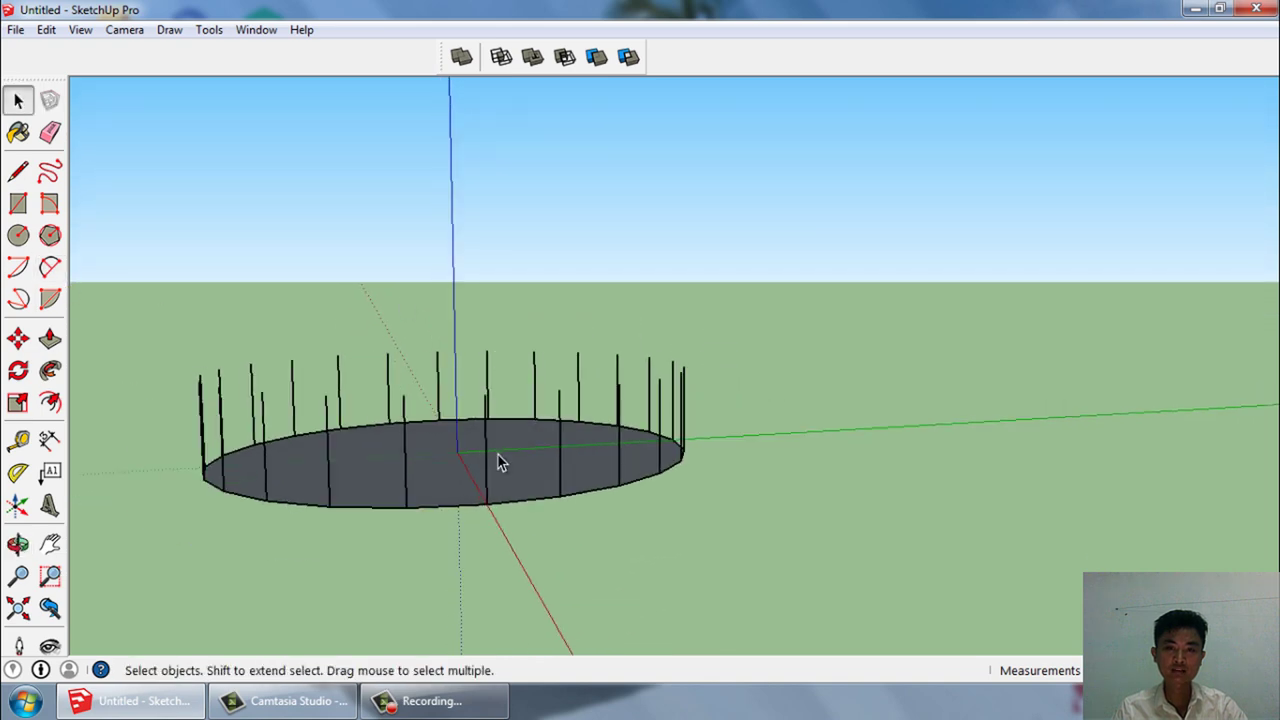
middle_click_drag(497, 455, 476, 478)
scroll(449, 482, "up", 2)
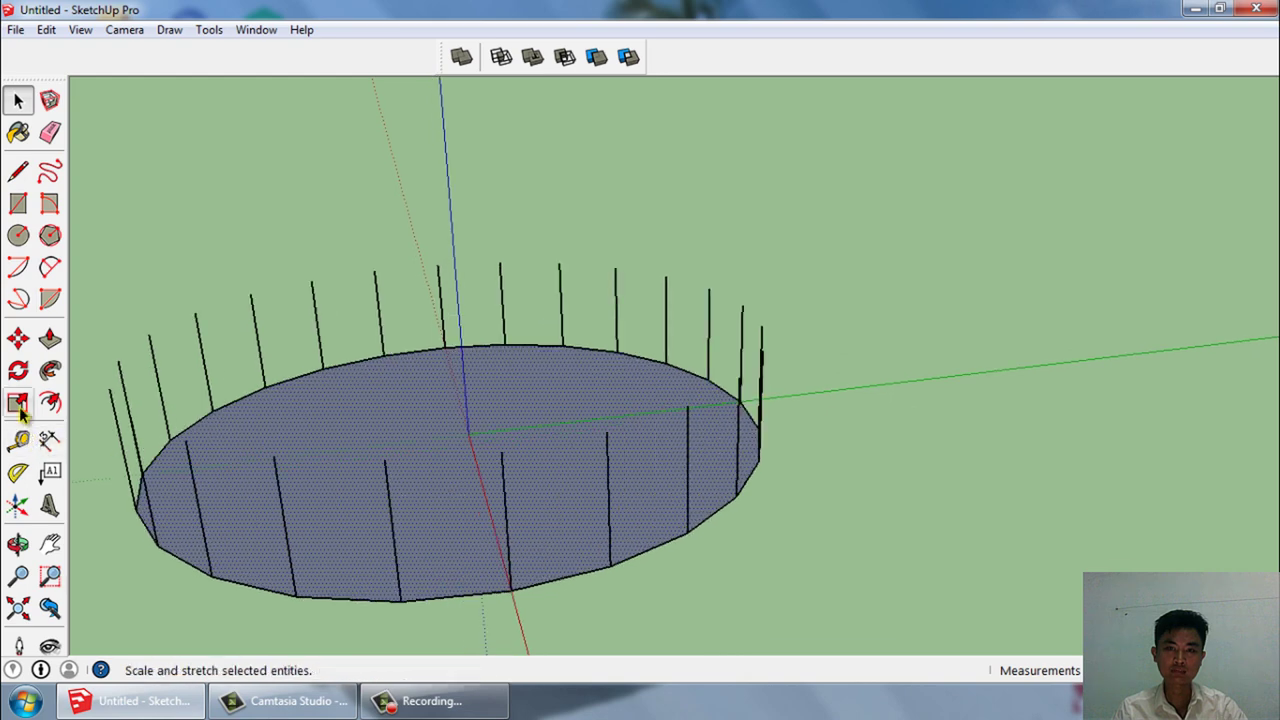
Rotate the disc's vertical edges into slanted crossing lines and select them.
left_click(19, 372)
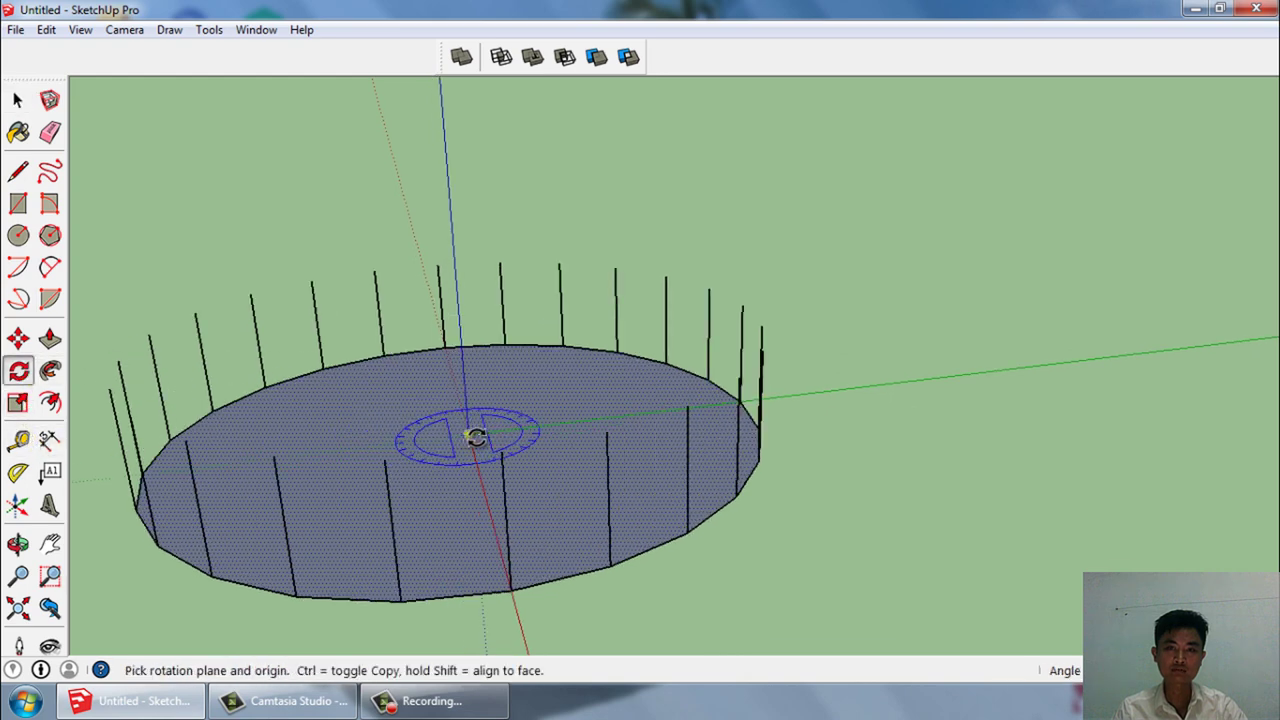
left_click(515, 592)
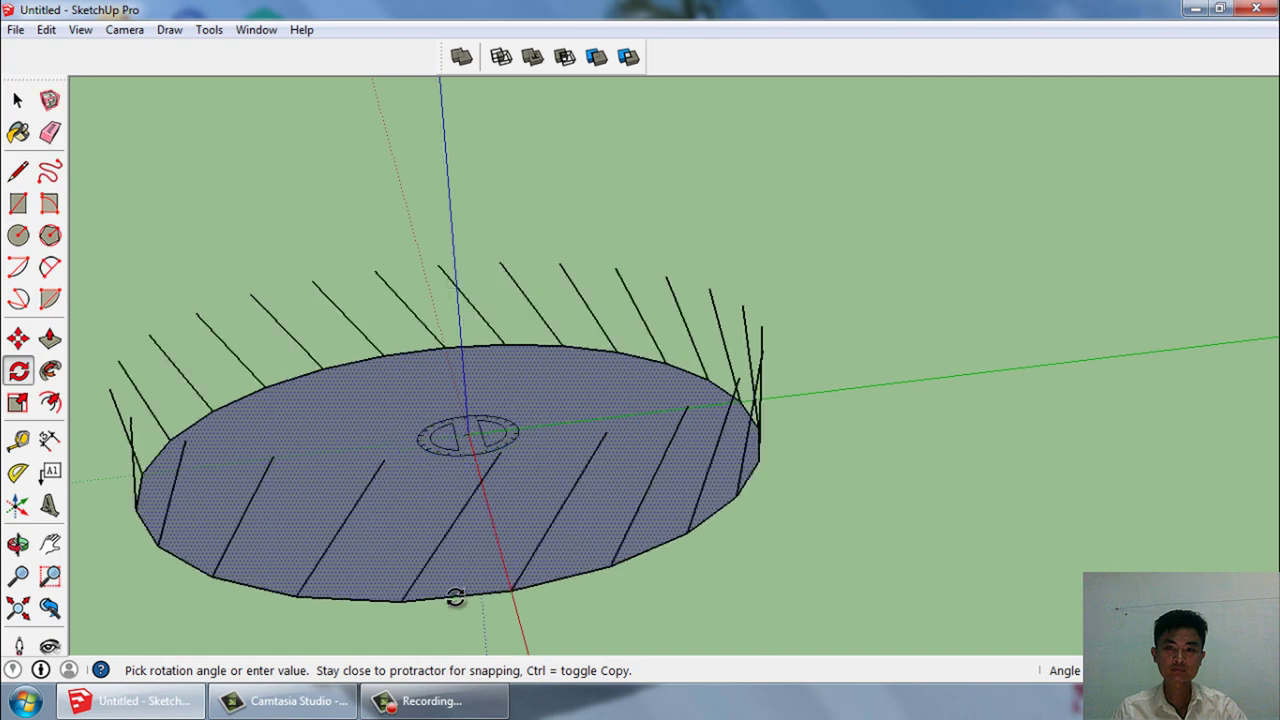
left_click(458, 590)
key("space")
key("o")
left_click_drag(471, 551, 471, 540)
middle_click_drag(471, 540, 492, 460)
scroll(609, 529, "down", 2)
left_click_drag(492, 460, 495, 445)
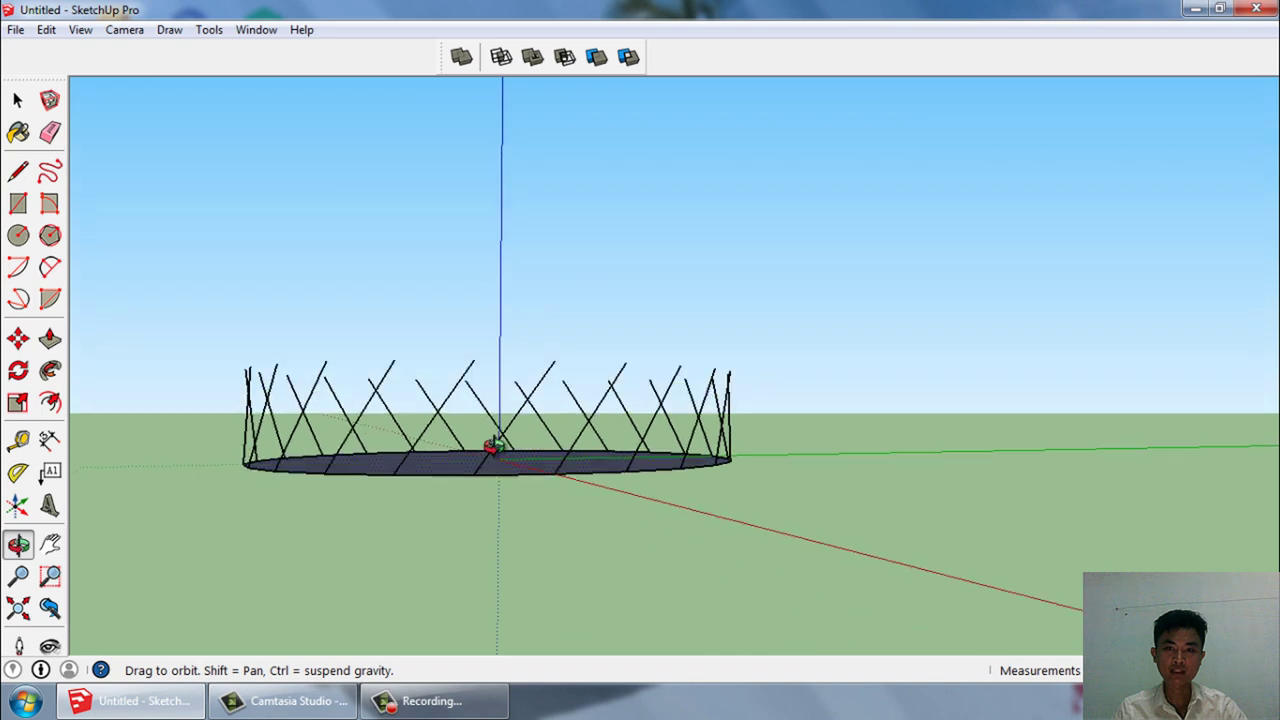
scroll(493, 452, "up", 1)
middle_click_drag(369, 420, 467, 334)
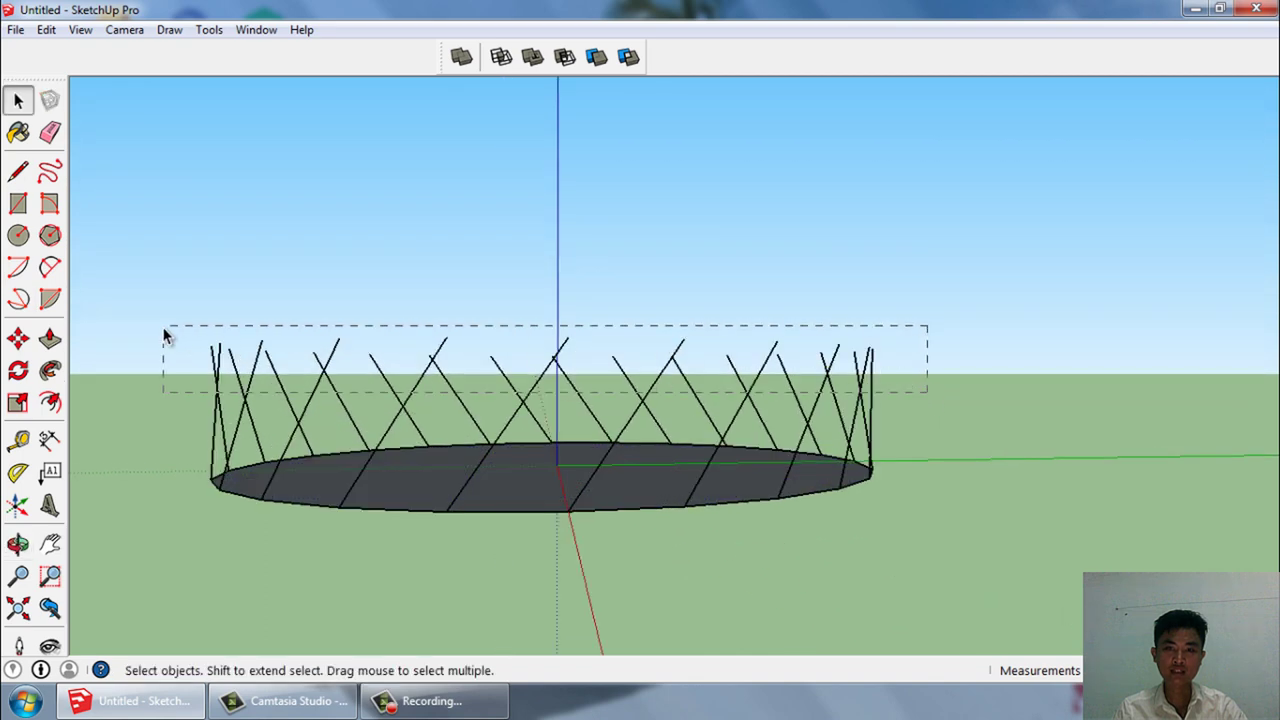
left_click_drag(165, 334, 165, 333)
Copy the crossing lines straight up with Move+Ctrl, then enter x2 for more stacked copies.
key("m")
middle_click_drag(591, 466, 634, 514)
scroll(634, 514, "up", 2)
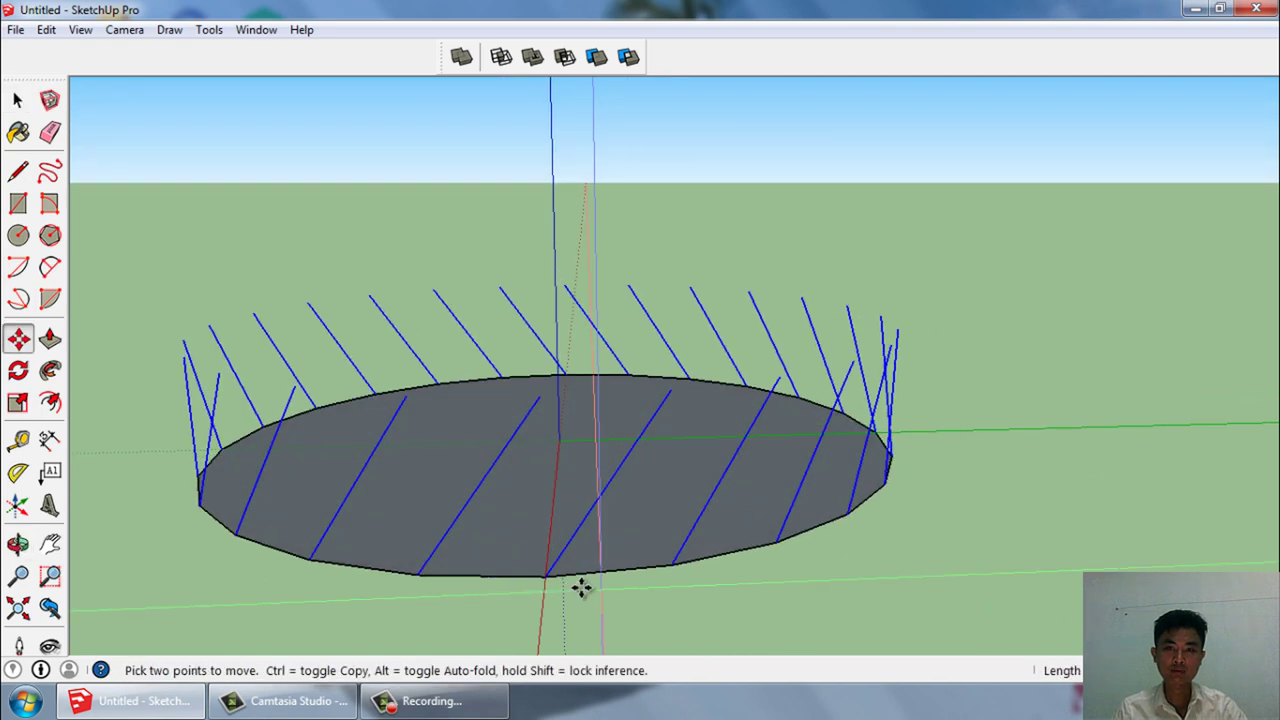
key("ctrl")
left_click(546, 576)
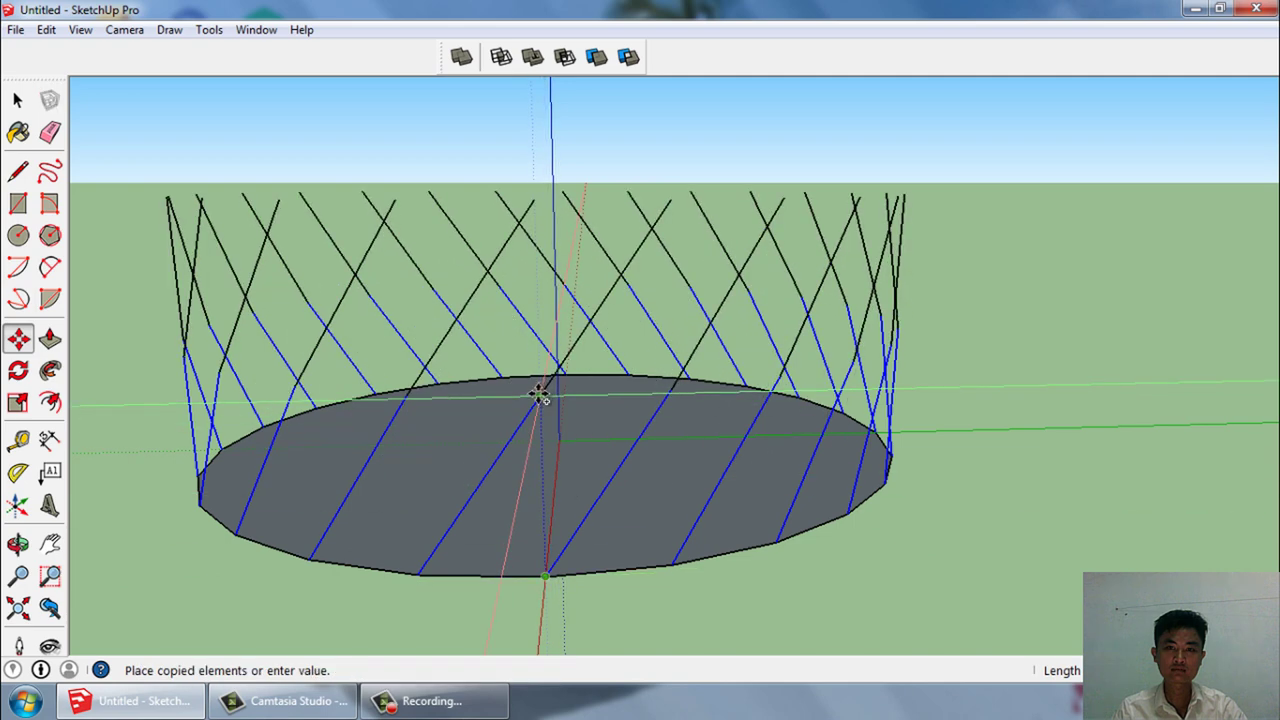
left_click(538, 400)
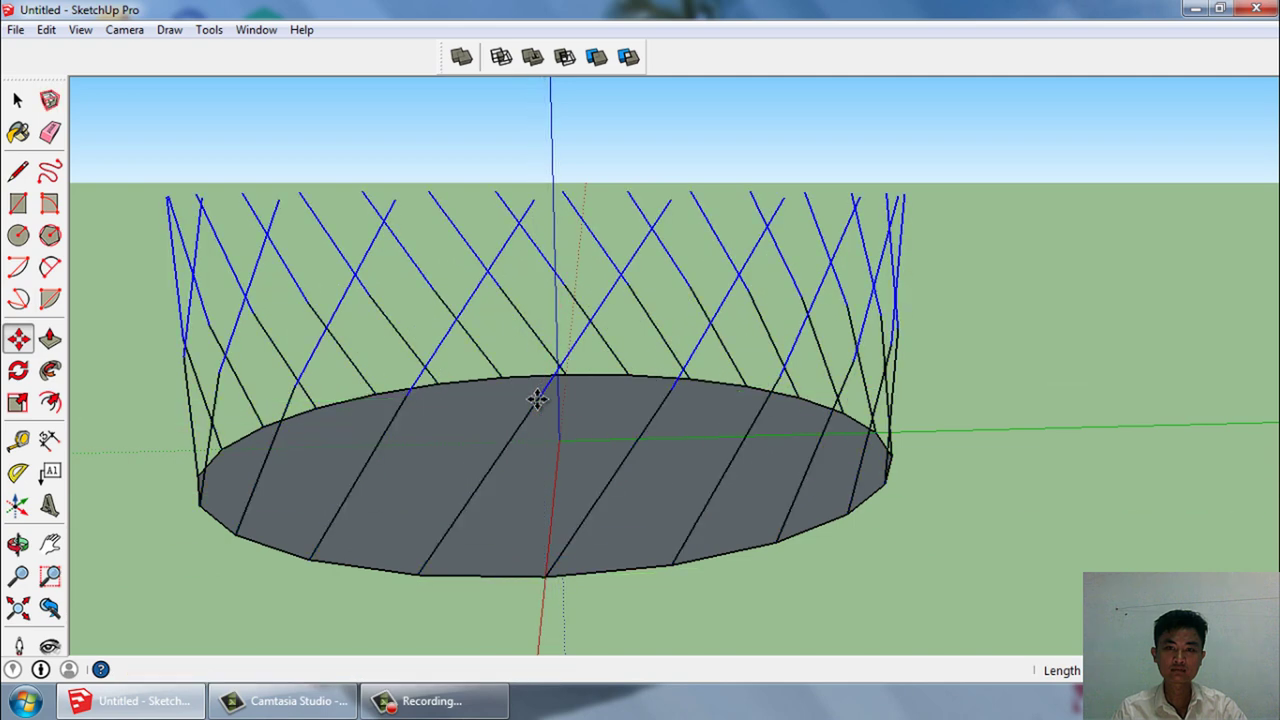
type("x2")
key("Return")
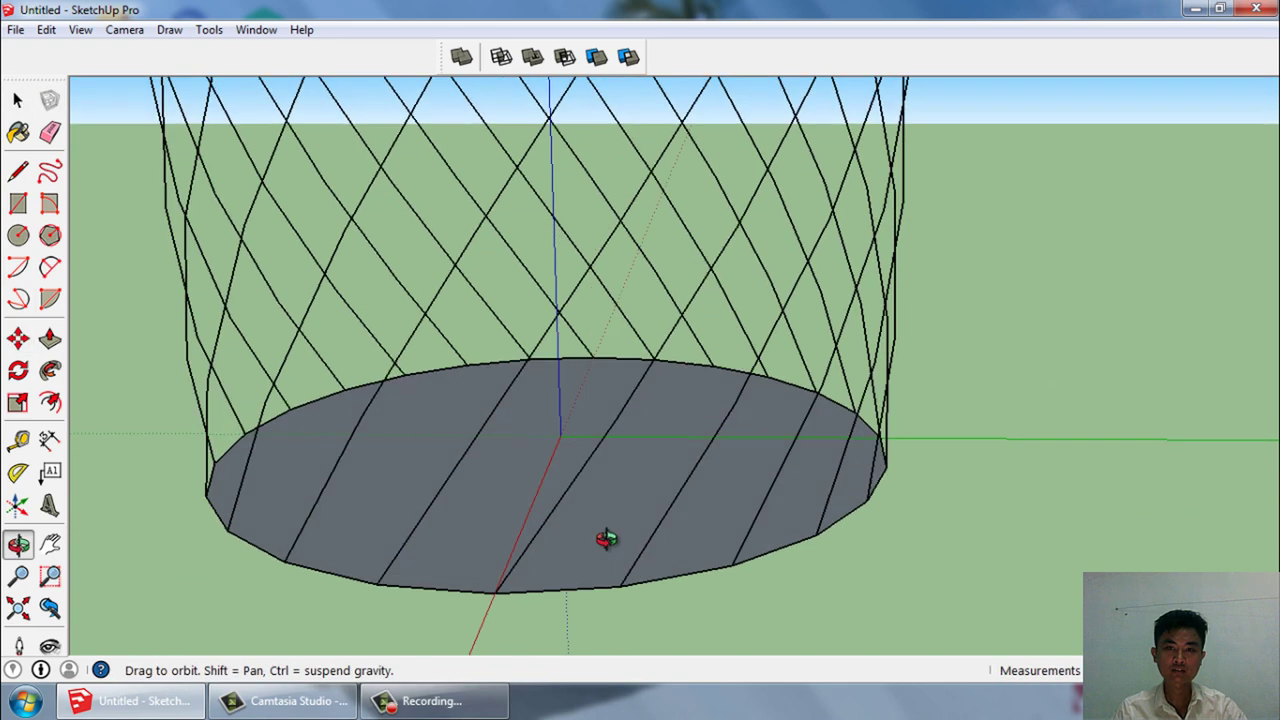
Orbit and zoom to view the whole tall lattice tube from the side.
middle_click_drag(645, 518, 633, 587)
scroll(633, 587, "down", 2)
scroll(634, 575, "down", 2)
scroll(626, 562, "down", 2)
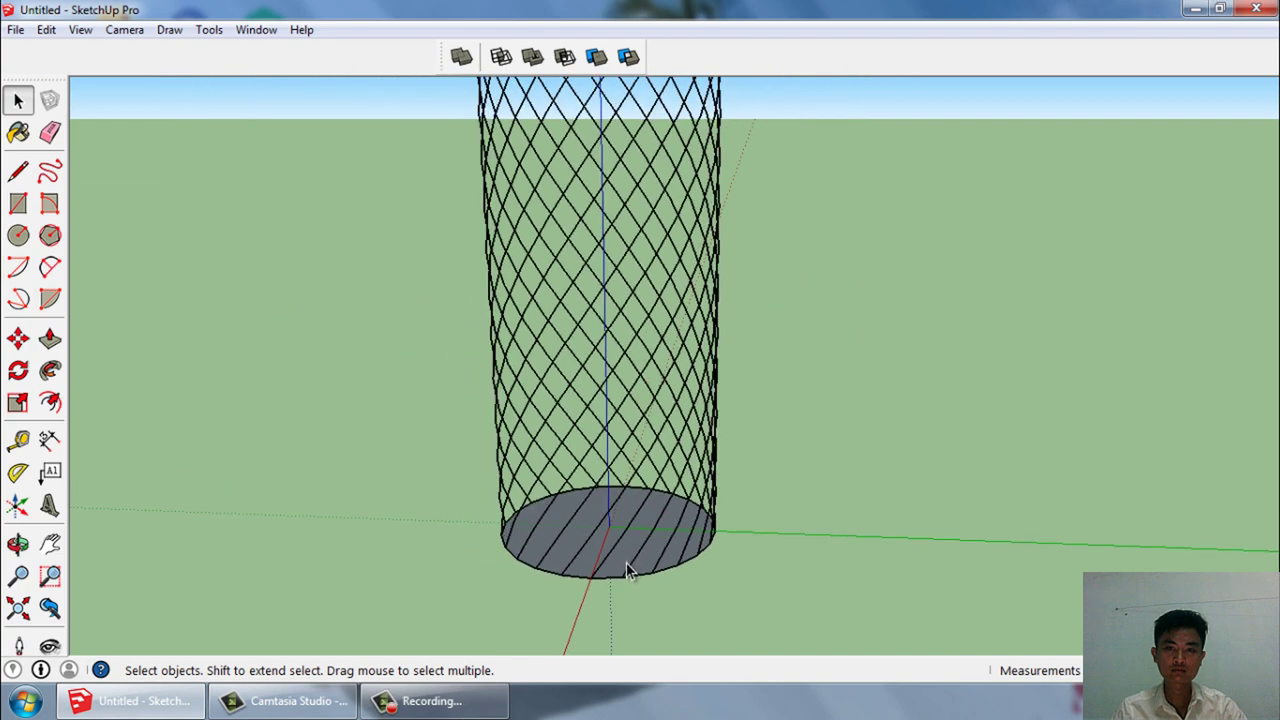
scroll(625, 561, "down", 2)
scroll(624, 561, "down", 2)
scroll(636, 437, "up", 1)
middle_click_drag(637, 440, 617, 477)
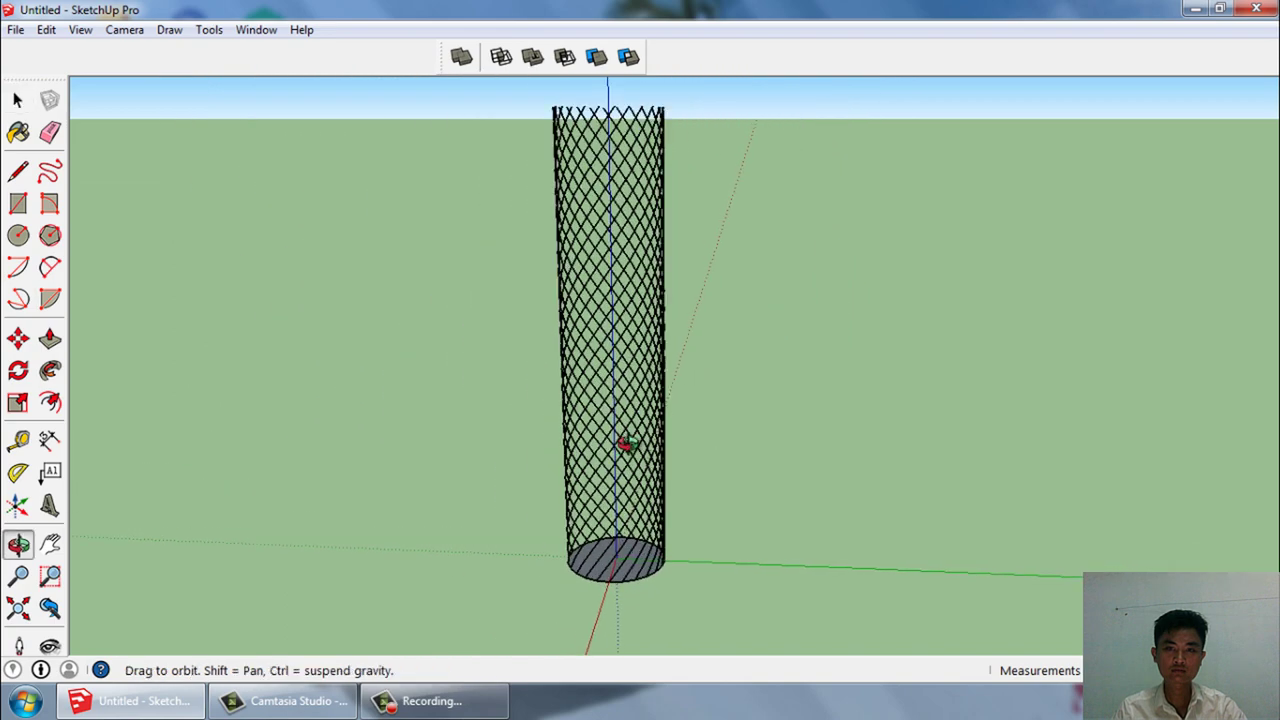
scroll(628, 231, "up", 1)
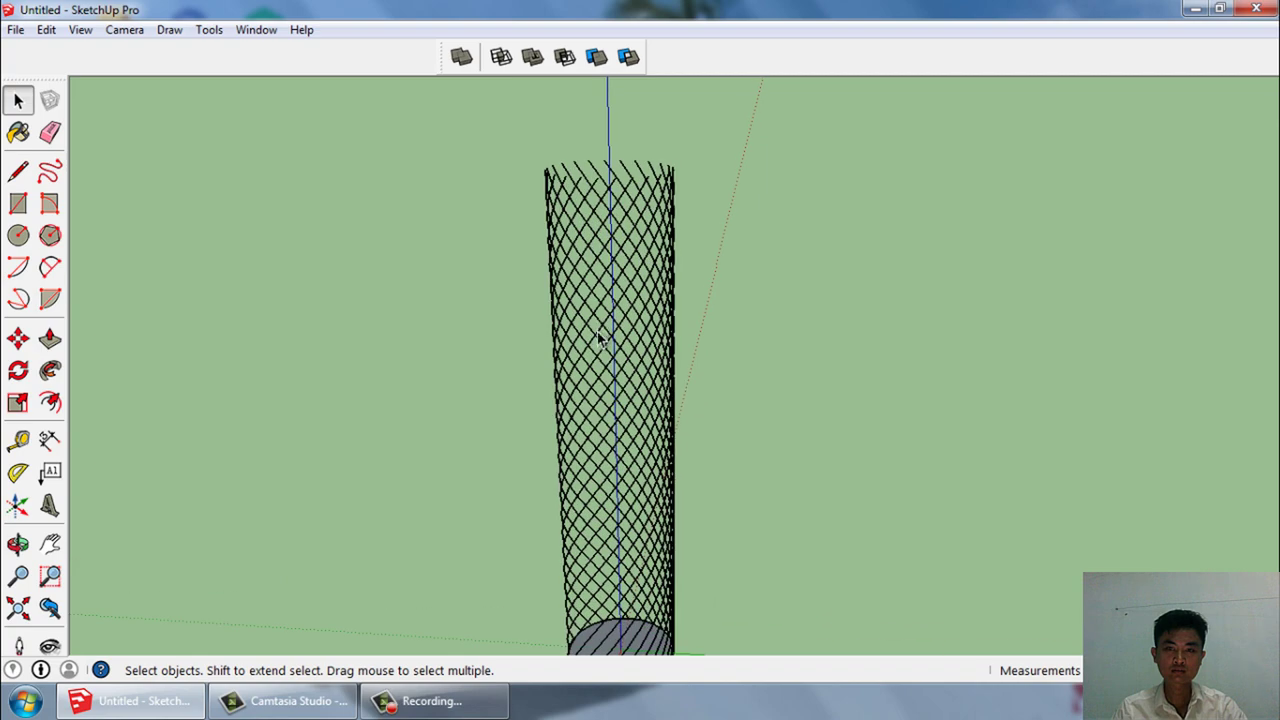
middle_click_drag(628, 231, 600, 306)
scroll(641, 473, "down", 1)
scroll(641, 533, "up", 1)
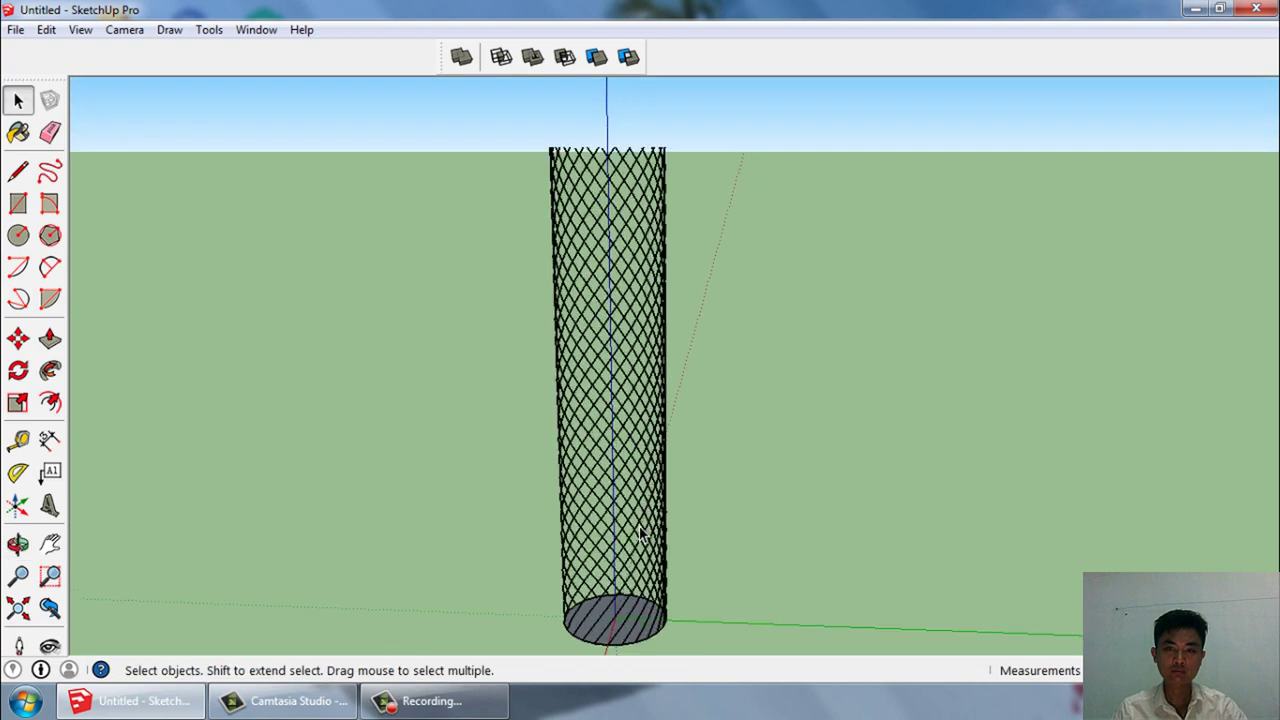
scroll(626, 625, "up", 1)
scroll(620, 640, "down", 1)
scroll(590, 634, "up", 1)
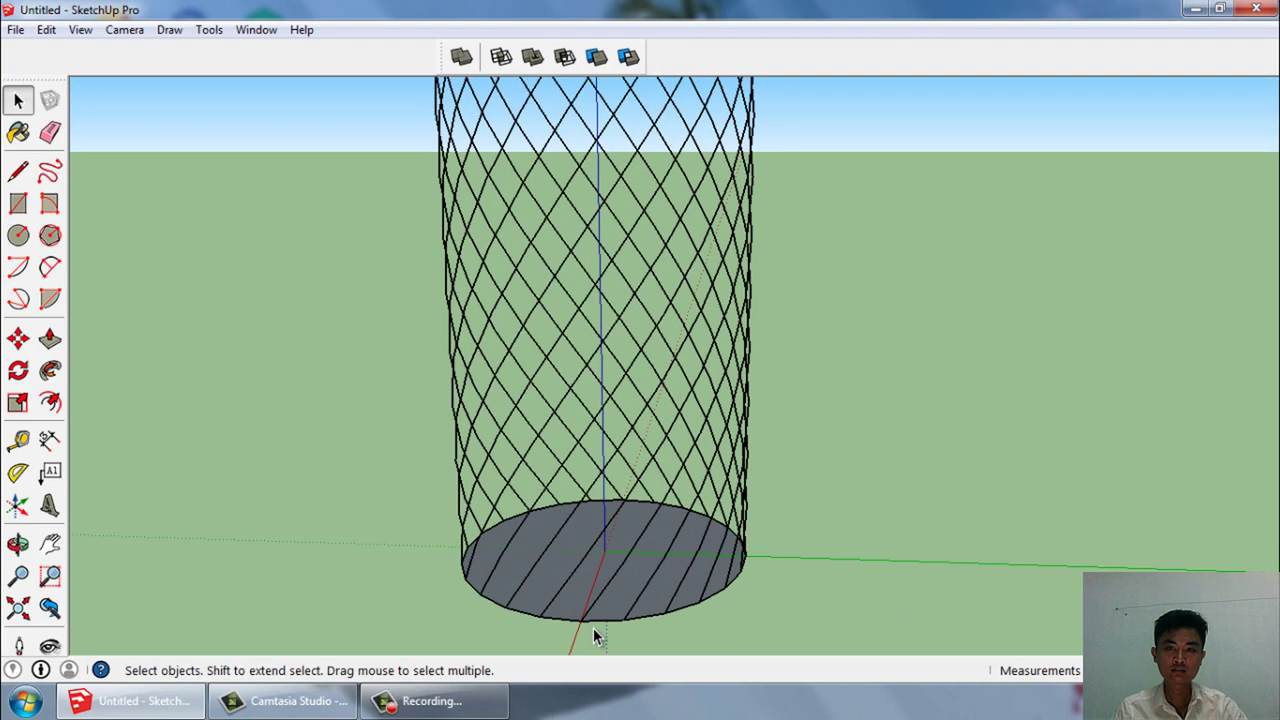
scroll(590, 636, "up", 2)
scroll(590, 632, "up", 1)
Delete the lattice's base disc along with its bottom edge.
right_click(600, 575)
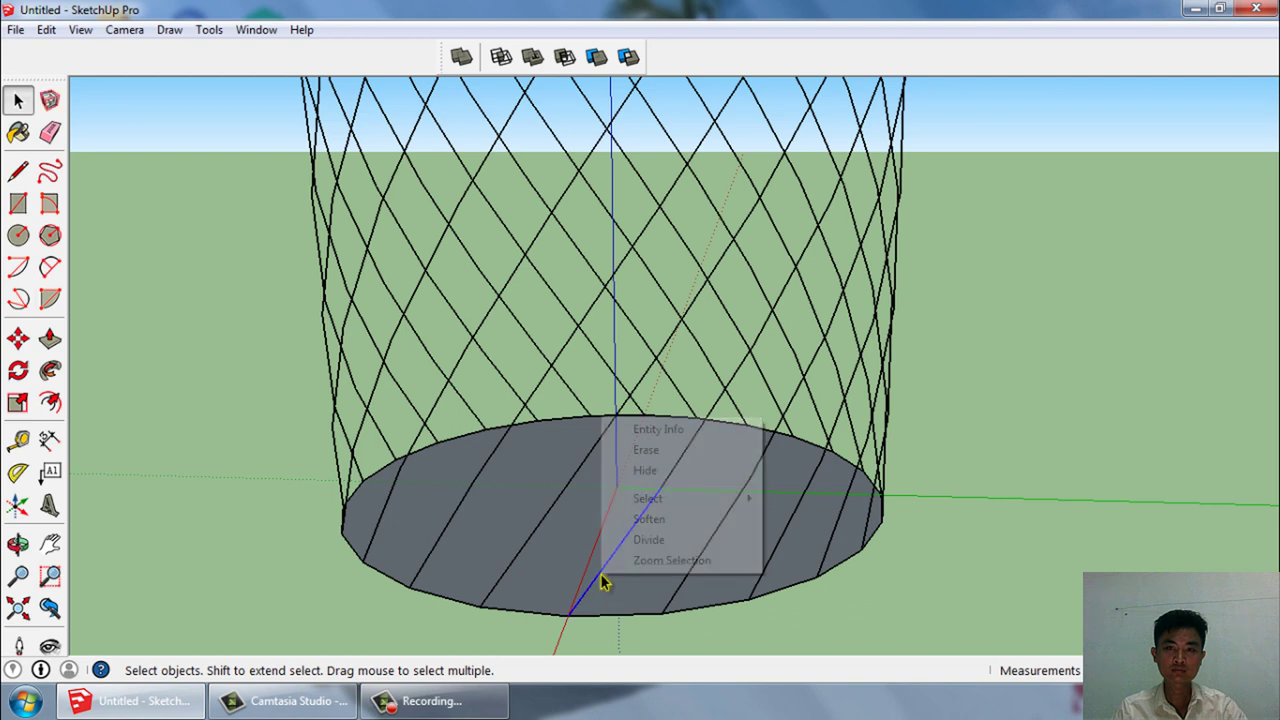
mouse_move(648, 498)
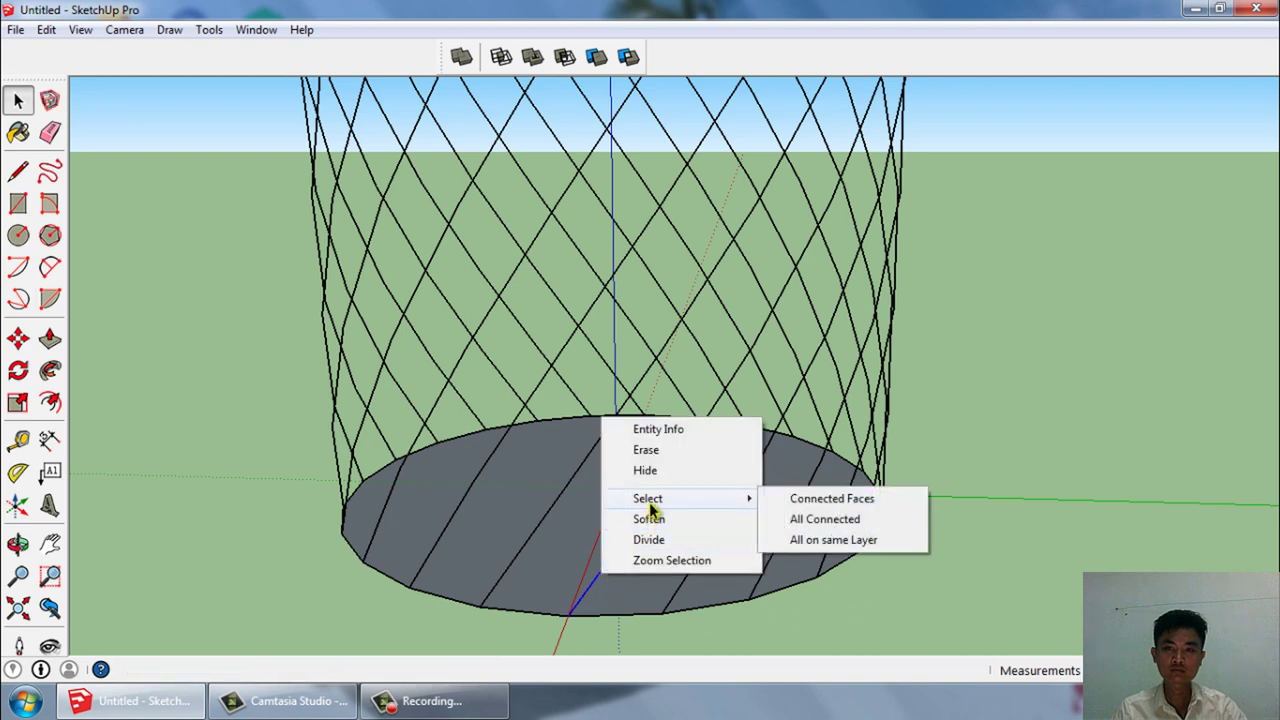
left_click(828, 519)
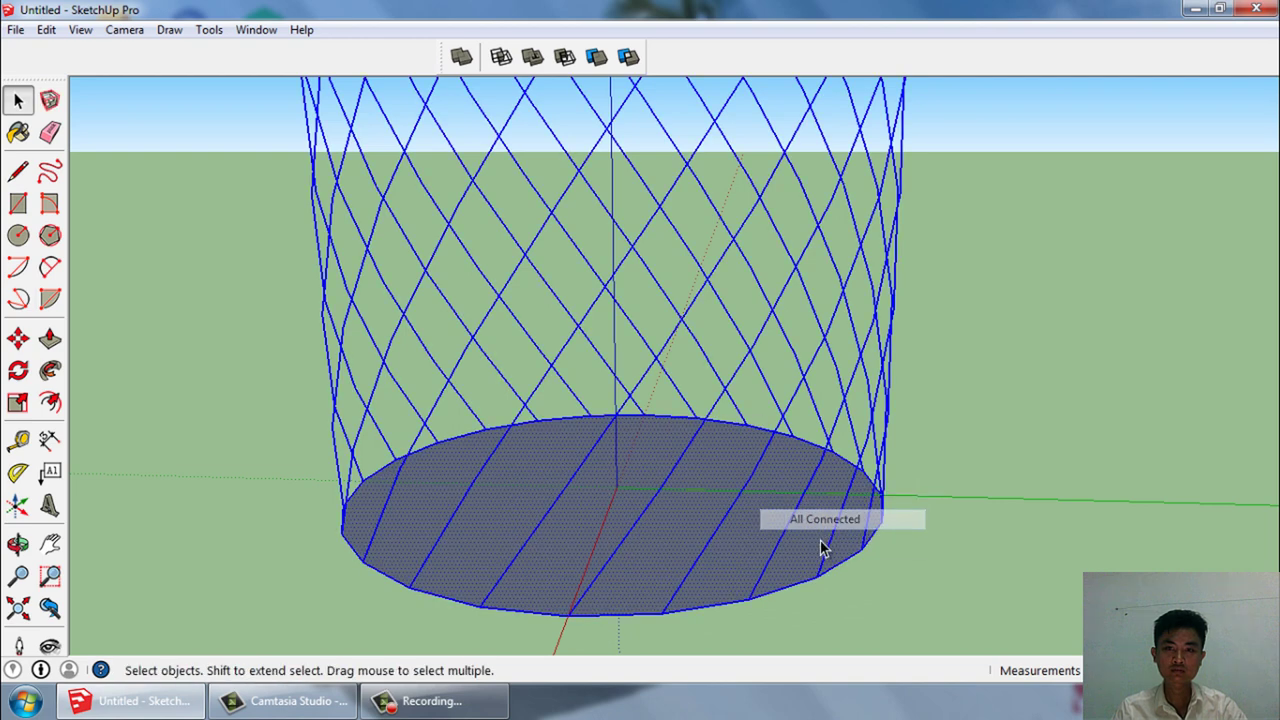
scroll(744, 645, "down", 1)
scroll(725, 628, "down", 2)
scroll(693, 613, "down", 2)
scroll(695, 620, "down", 2)
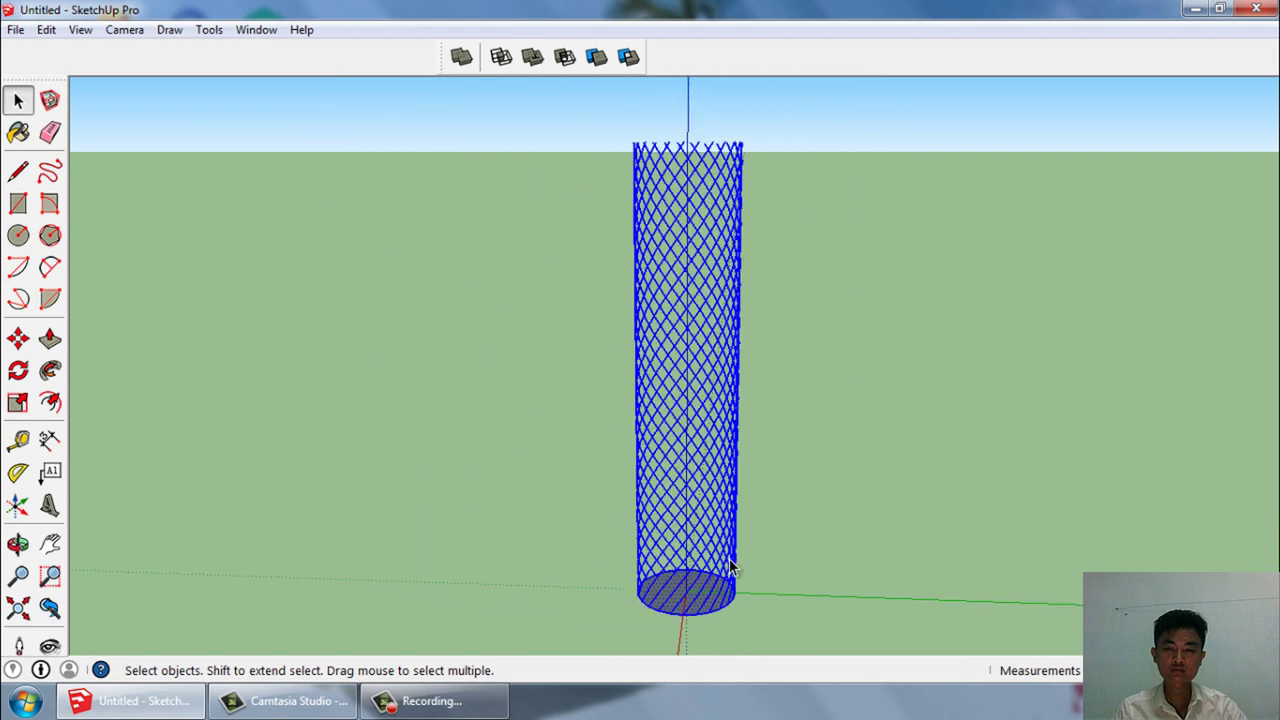
mouse_move(728, 551)
middle_mouse_down()
mouse_move(683, 563)
mouse_move(704, 628)
middle_mouse_up()
scroll(704, 628, "up", 1)
scroll(699, 627, "up", 2)
left_click(698, 627)
scroll(669, 594, "up", 1)
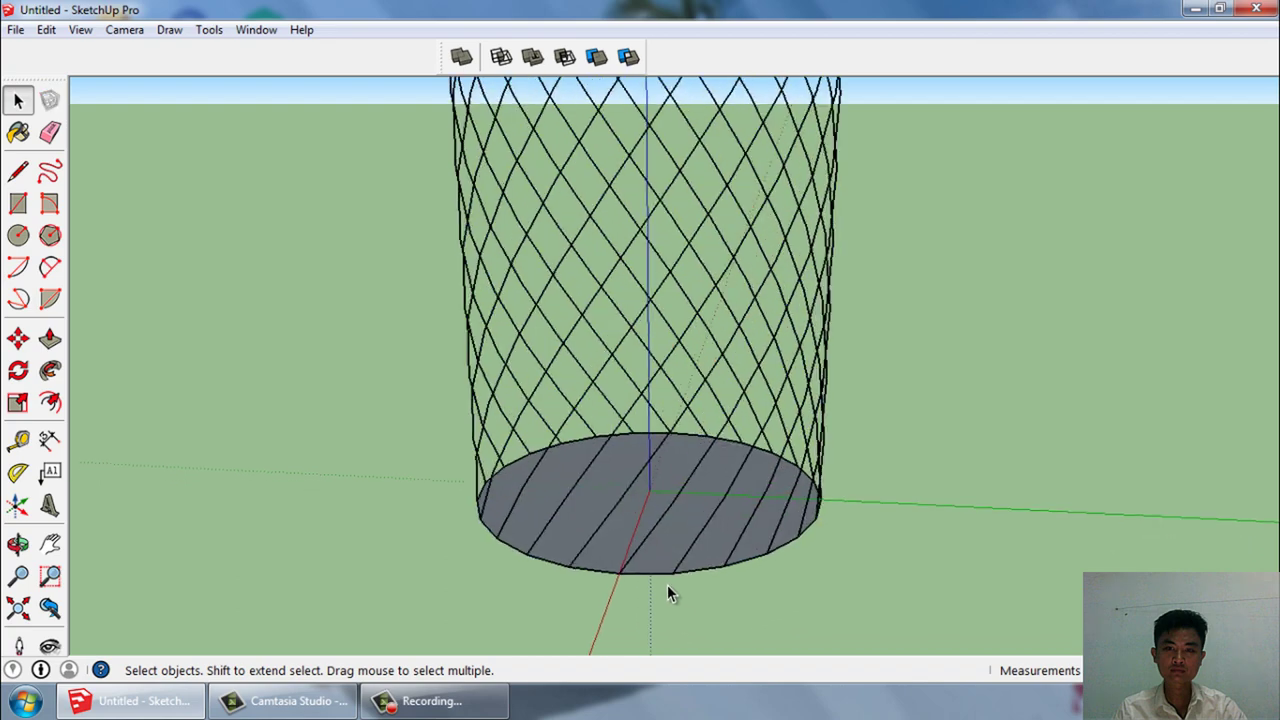
scroll(634, 586, "up", 1)
scroll(634, 586, "up", 1)
left_click(644, 539)
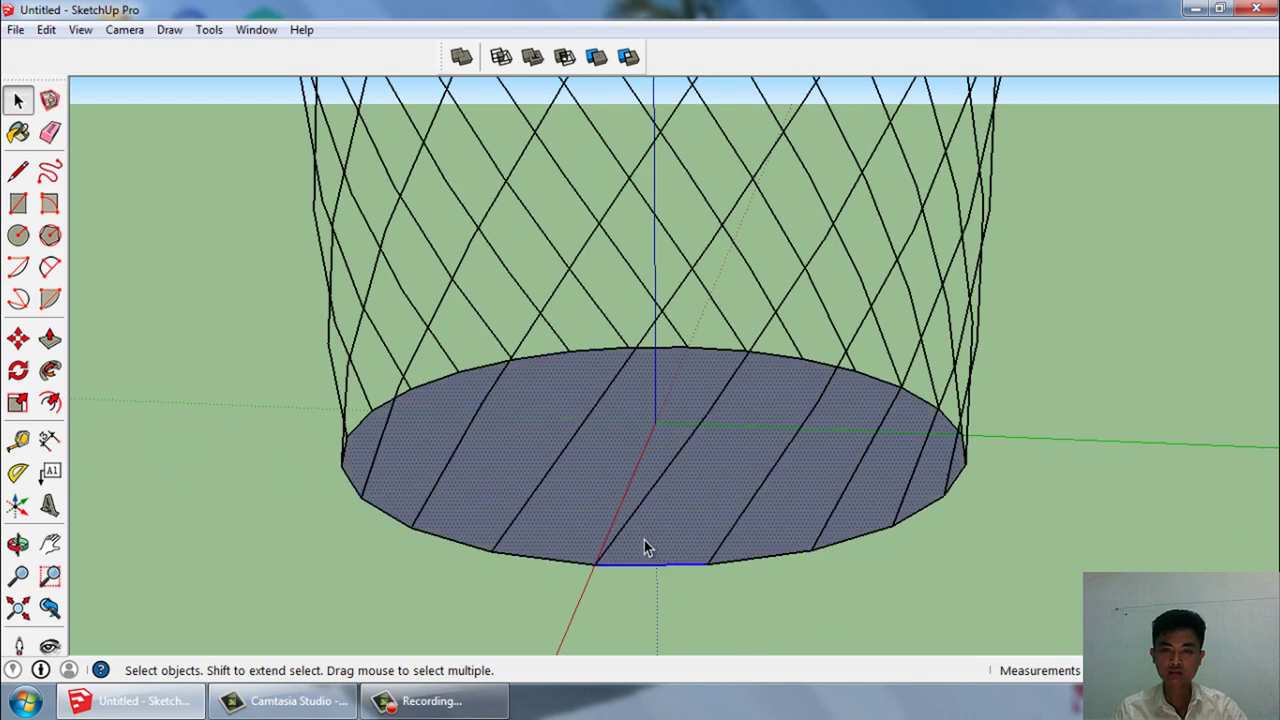
scroll(646, 544, "up", 1)
key("Delete")
scroll(519, 582, "up", 1)
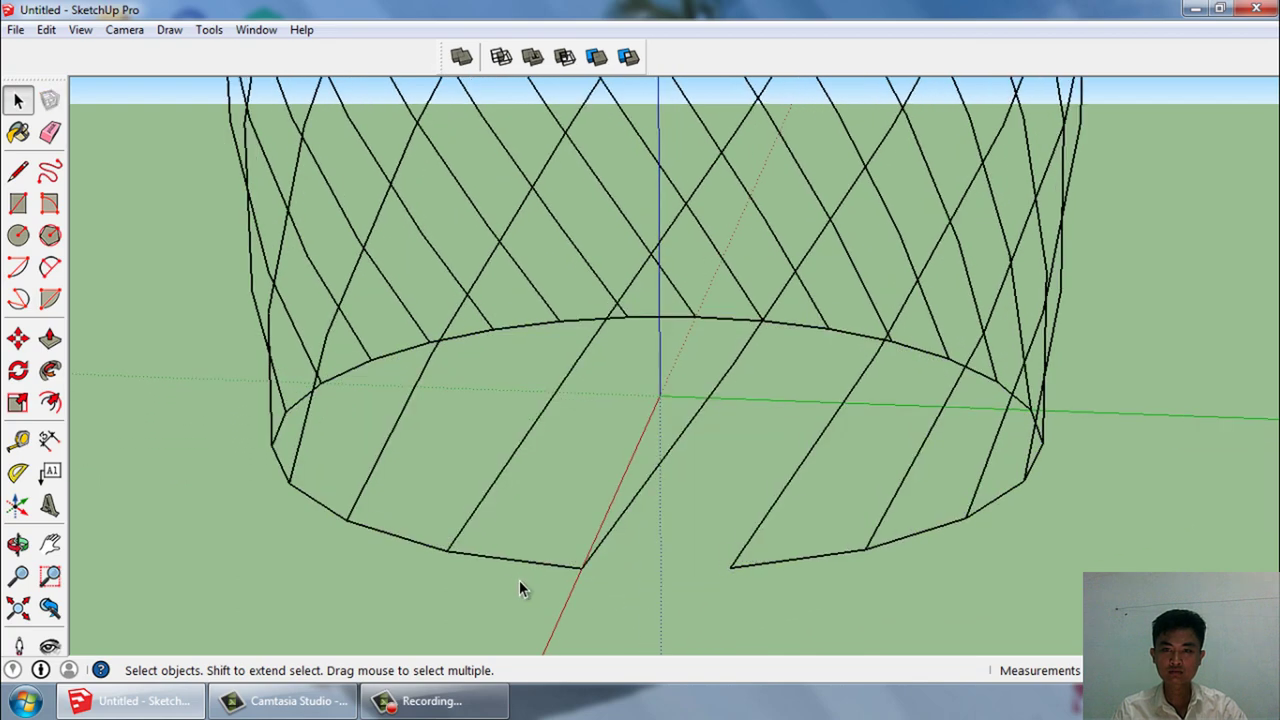
Select one diagonal edge and everything connected to it as a single helical strand.
left_click(622, 518)
right_click(624, 515)
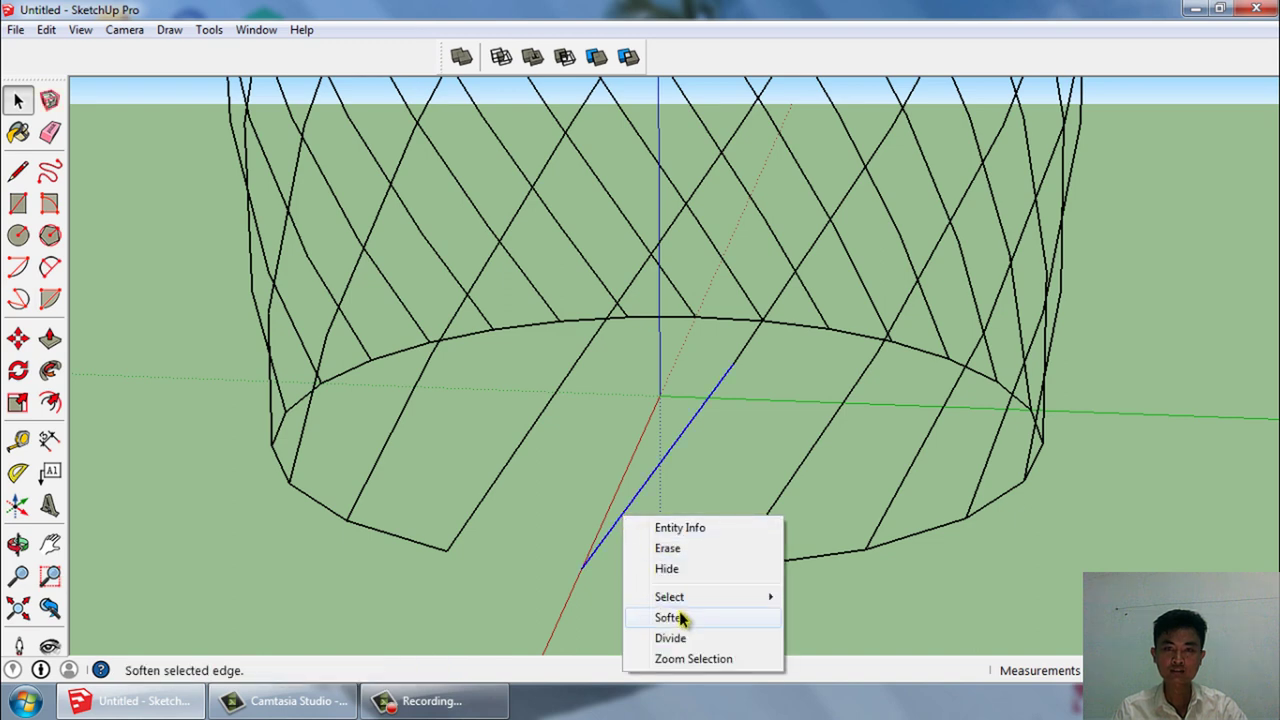
left_click(834, 619)
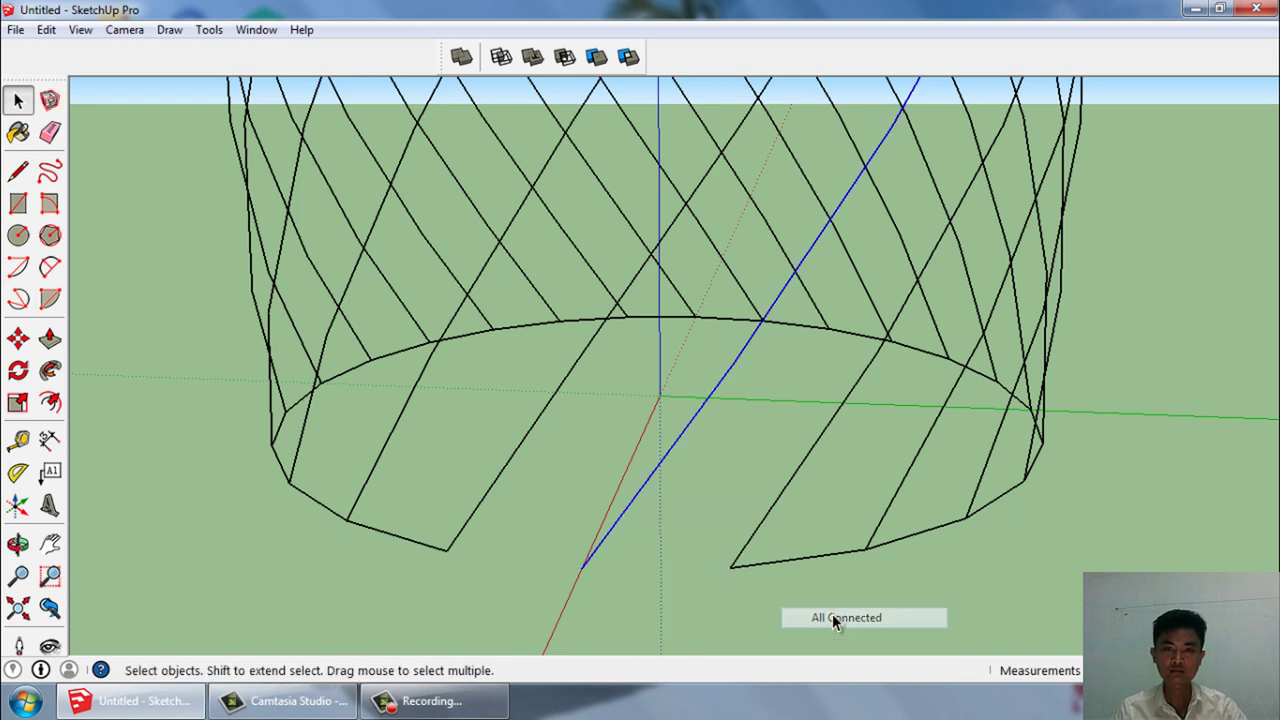
Turn the selected helical strand into a component.
key("g")
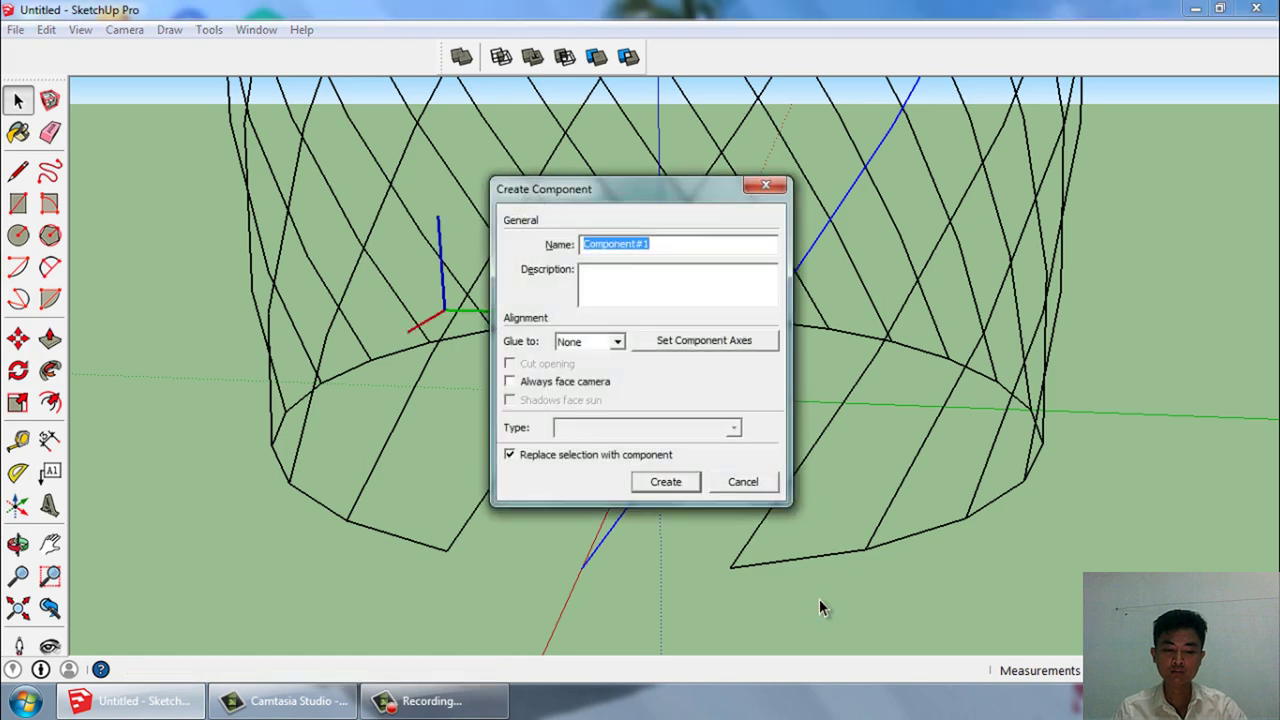
key("Return")
scroll(594, 623, "down", 2)
scroll(611, 595, "down", 2)
scroll(588, 614, "down", 2)
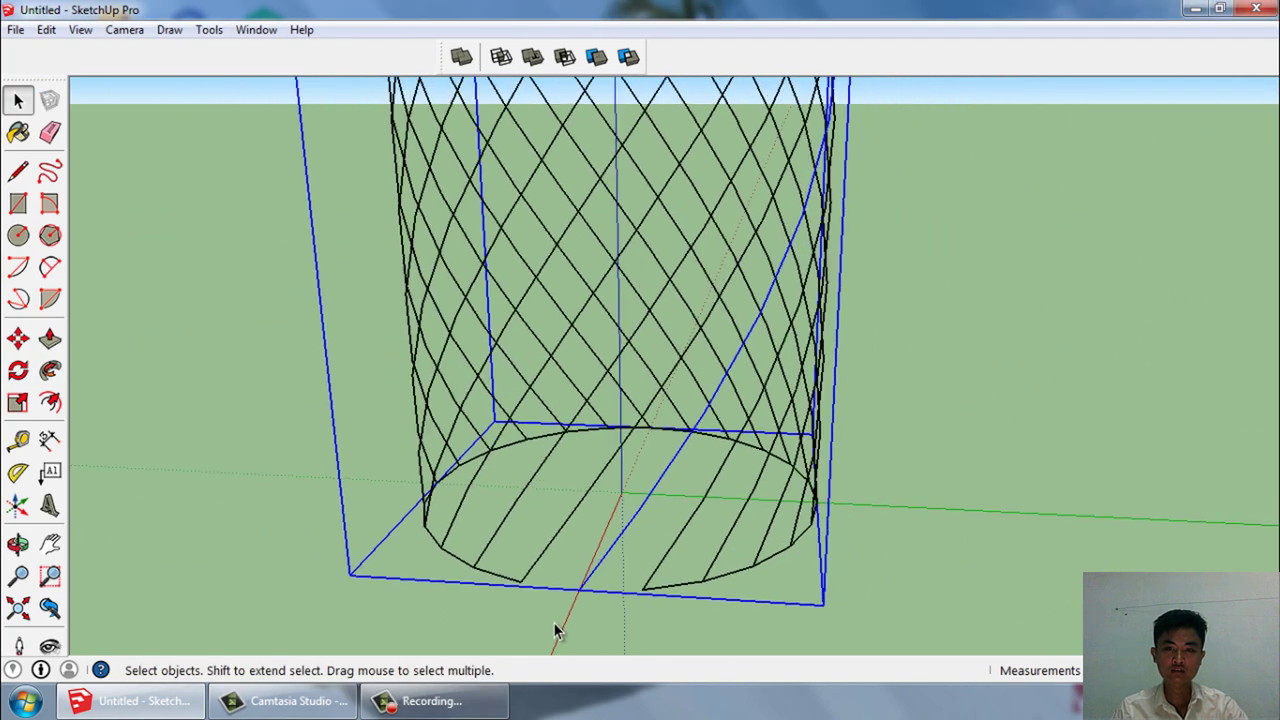
scroll(557, 630, "down", 2)
scroll(551, 610, "down", 2)
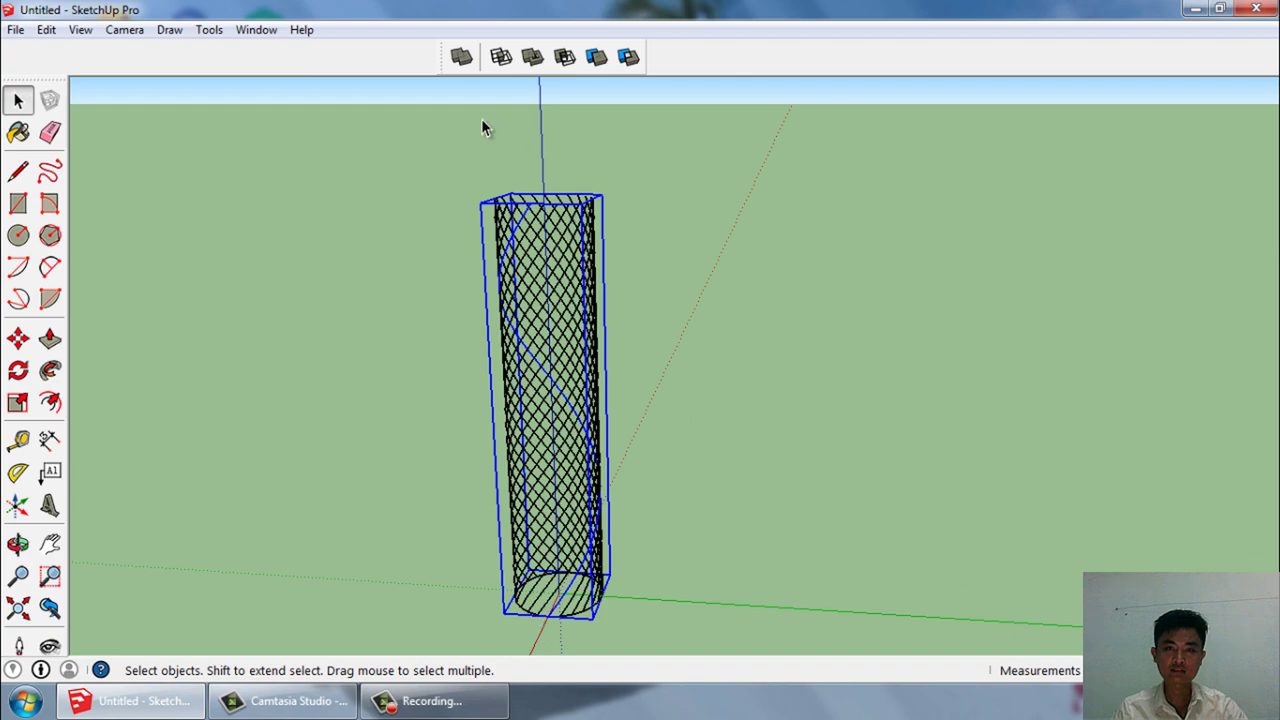
scroll(482, 128, "up", 2)
middle_click_drag(606, 249, 612, 443)
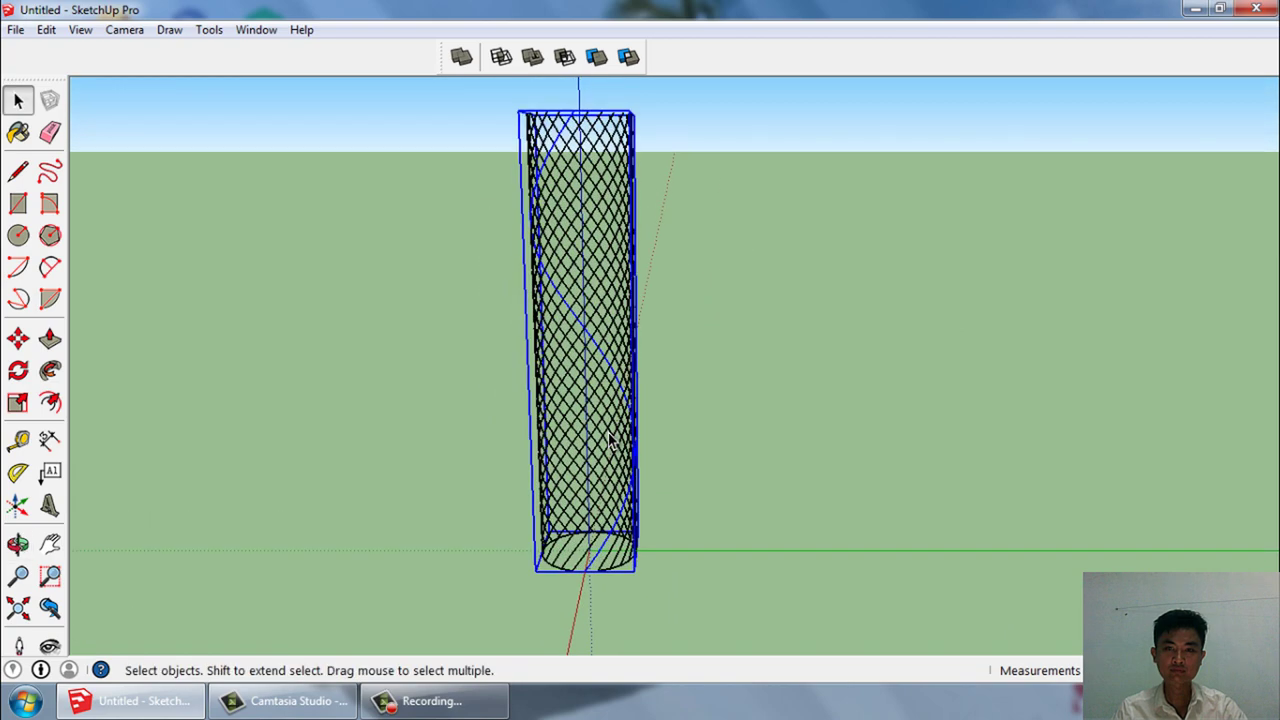
scroll(610, 443, "up", 1)
Begin a line from the strand's endpoint on the base, then cancel it.
left_click(16, 174)
scroll(590, 610, "up", 2)
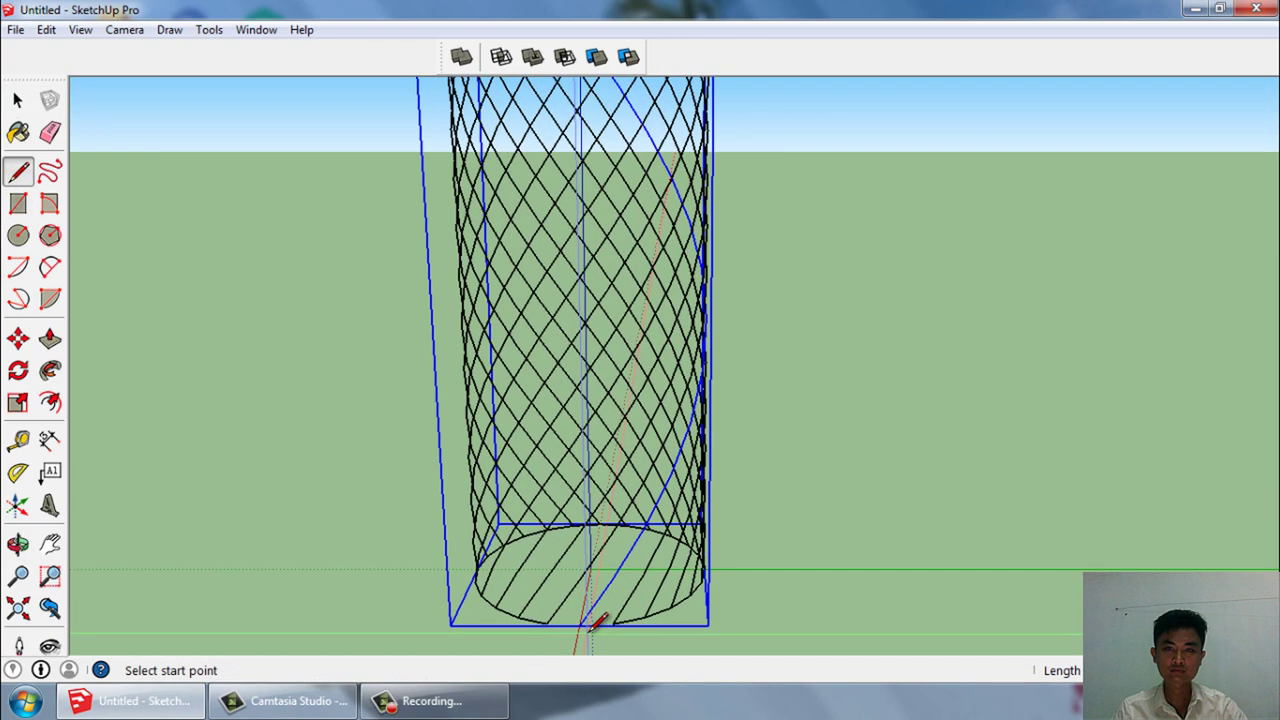
left_click(580, 624)
scroll(588, 640, "down", 2)
scroll(586, 660, "down", 2)
middle_click_drag(586, 643, 572, 222)
scroll(572, 222, "up", 1)
scroll(573, 215, "up", 1)
scroll(574, 205, "up", 3)
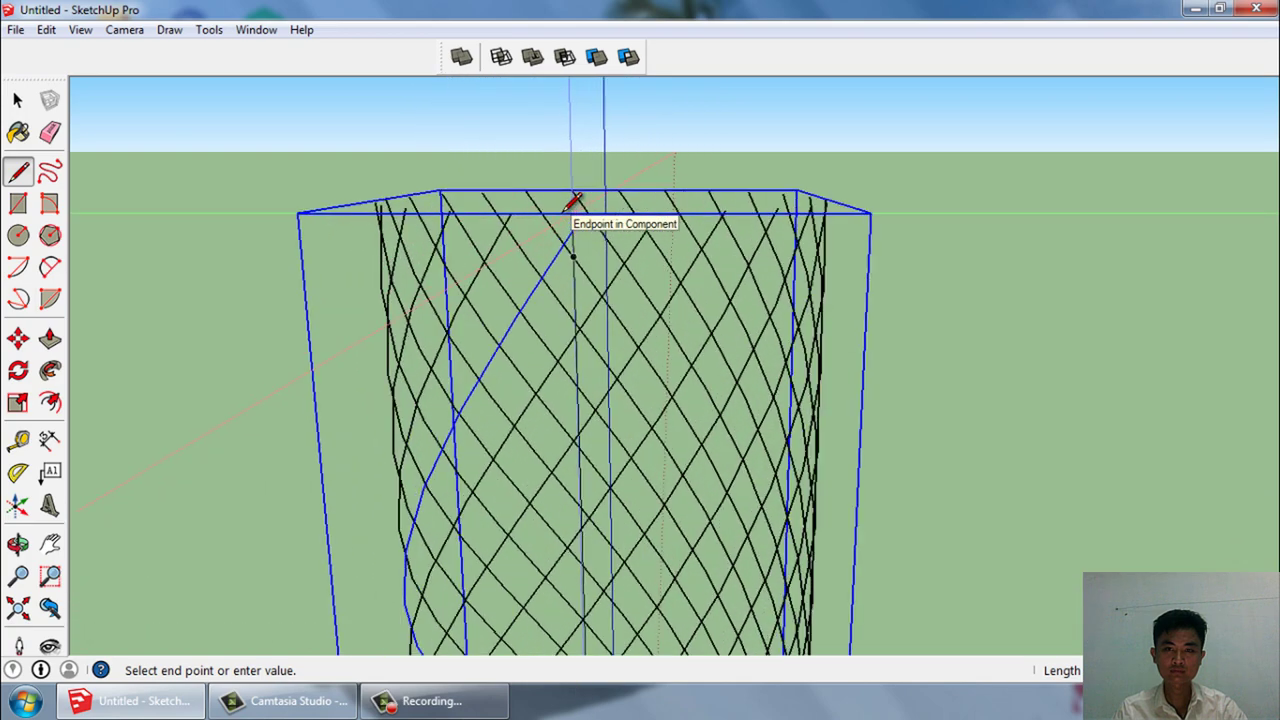
key("space")
Triple-click the remaining diamond net and delete it, leaving only the helix component.
scroll(1009, 358, "down", 1)
left_click(796, 331)
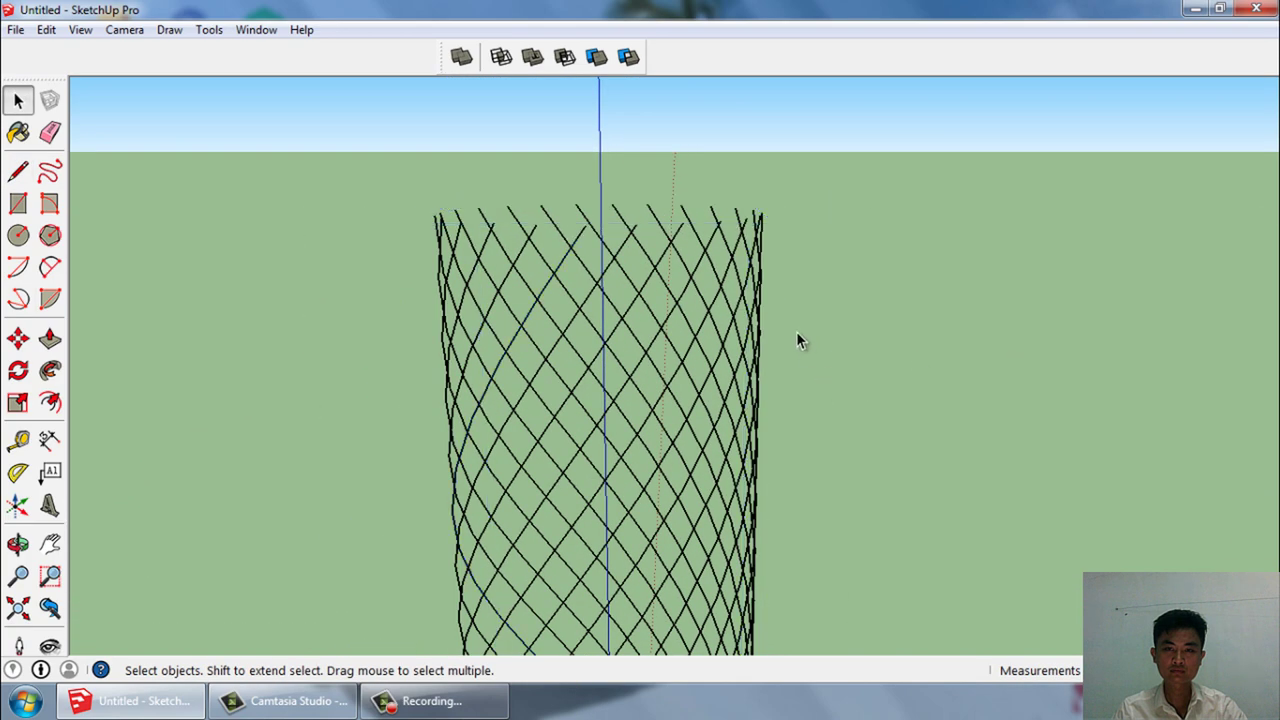
scroll(765, 330, "down", 2)
scroll(765, 330, "down", 2)
middle_click_drag(765, 330, 733, 577)
scroll(733, 577, "up", 2)
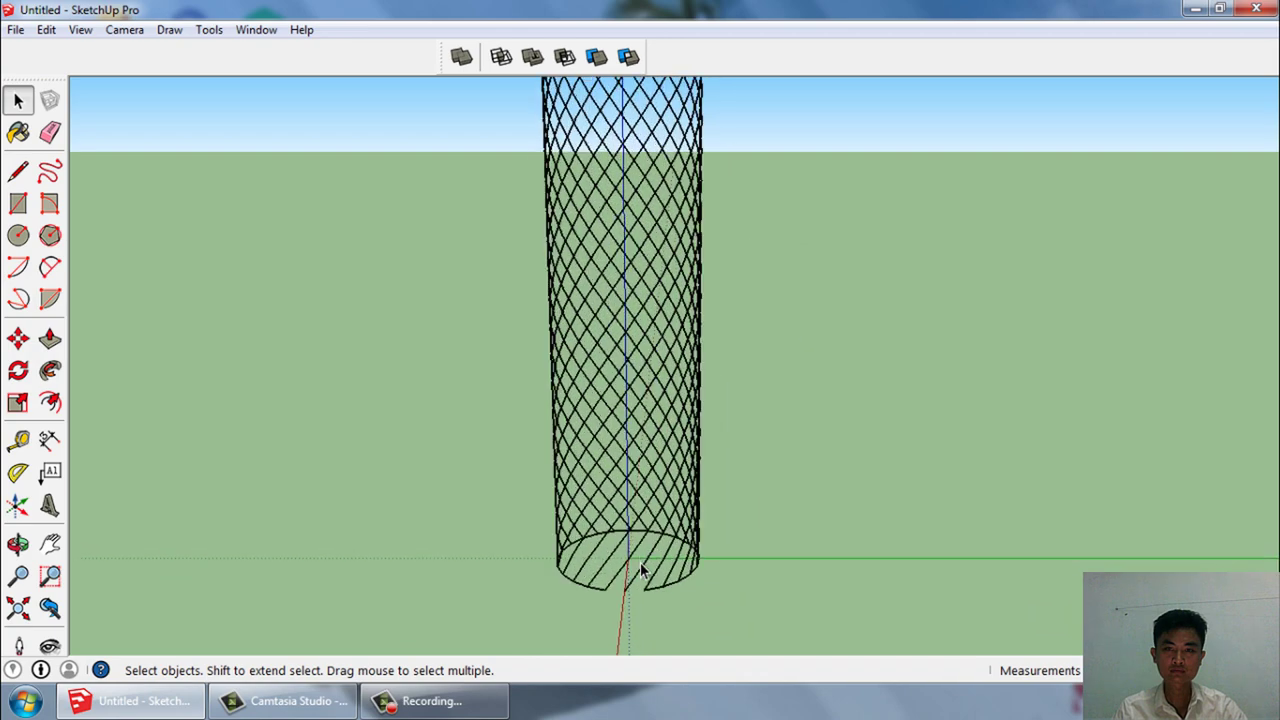
scroll(651, 620, "up", 2)
scroll(651, 615, "up", 1)
triple_click(648, 594)
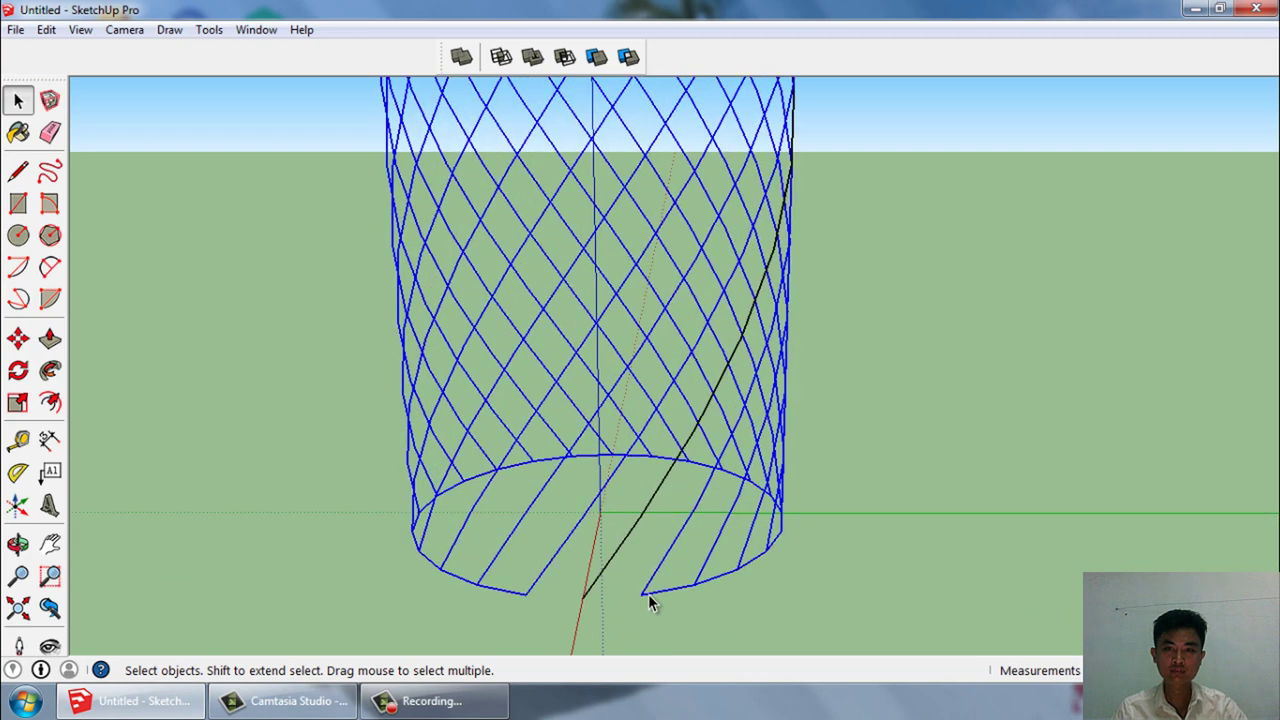
key("Delete")
scroll(643, 638, "down", 2)
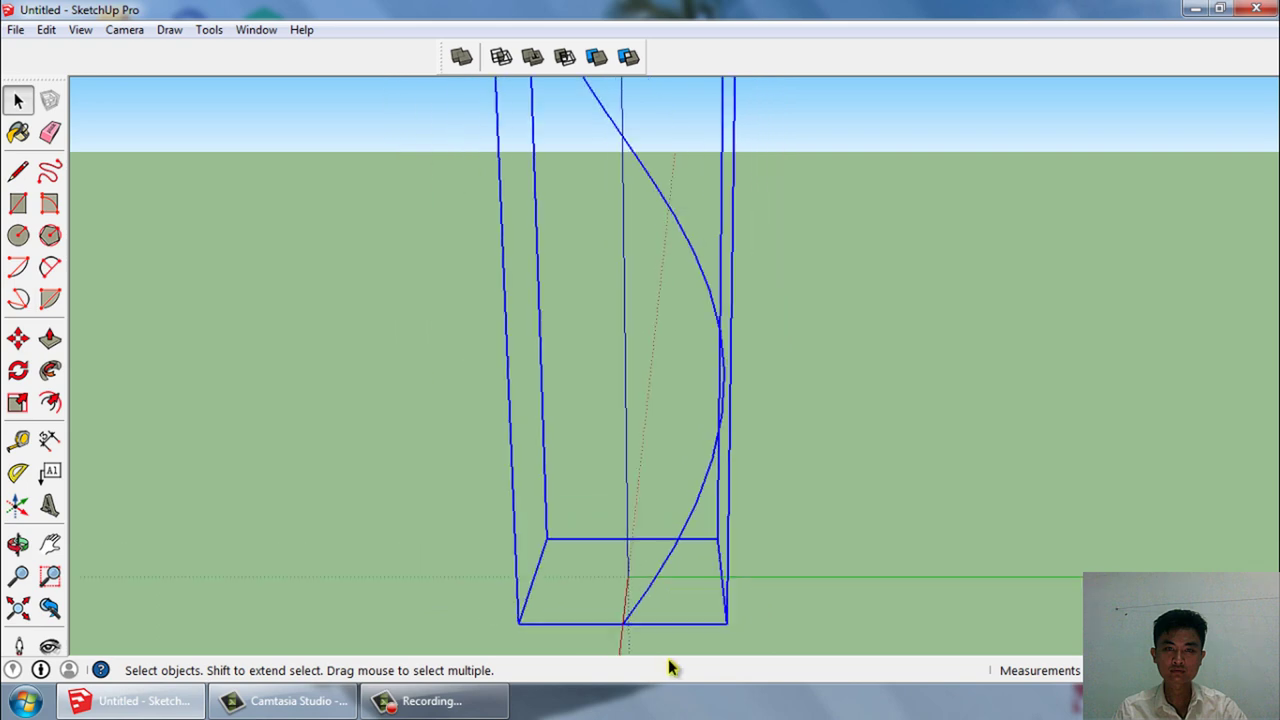
middle_click_drag(608, 486, 670, 645)
scroll(672, 643, "down", 3)
Scale the helix down from its top grip to a shorter height.
middle_click_drag(709, 214, 651, 323)
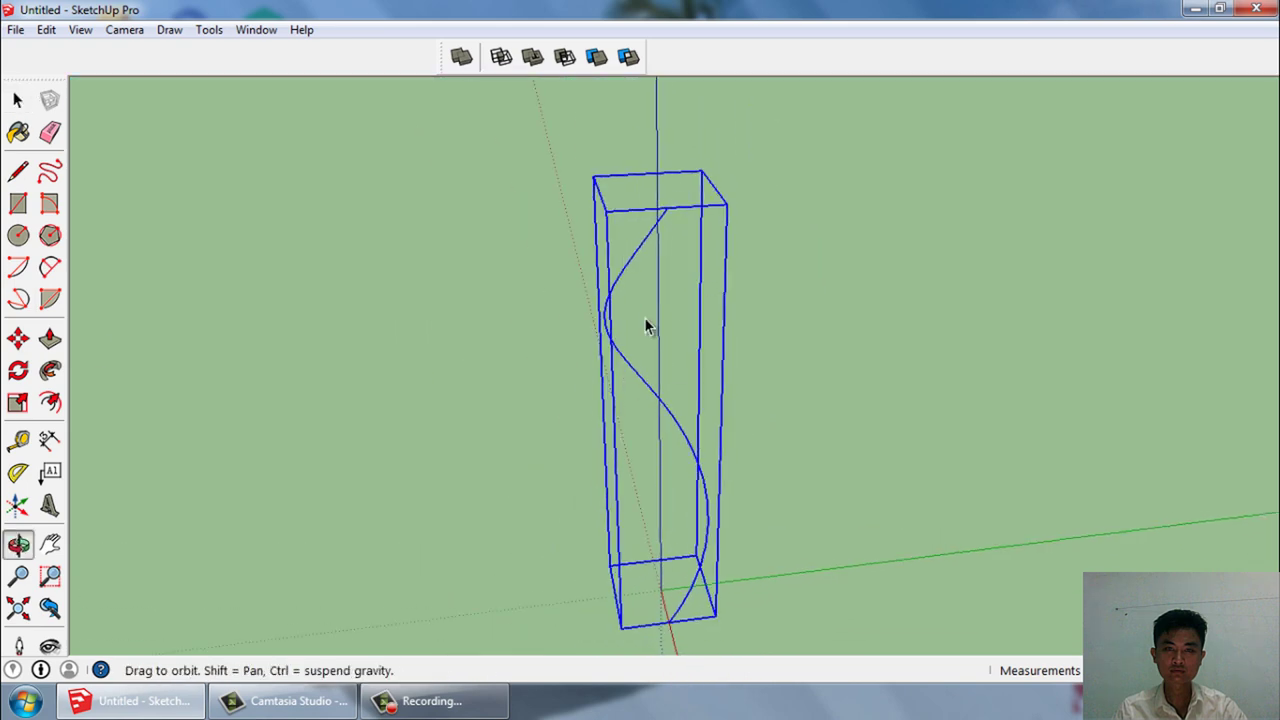
key("s")
scroll(686, 195, "up", 2)
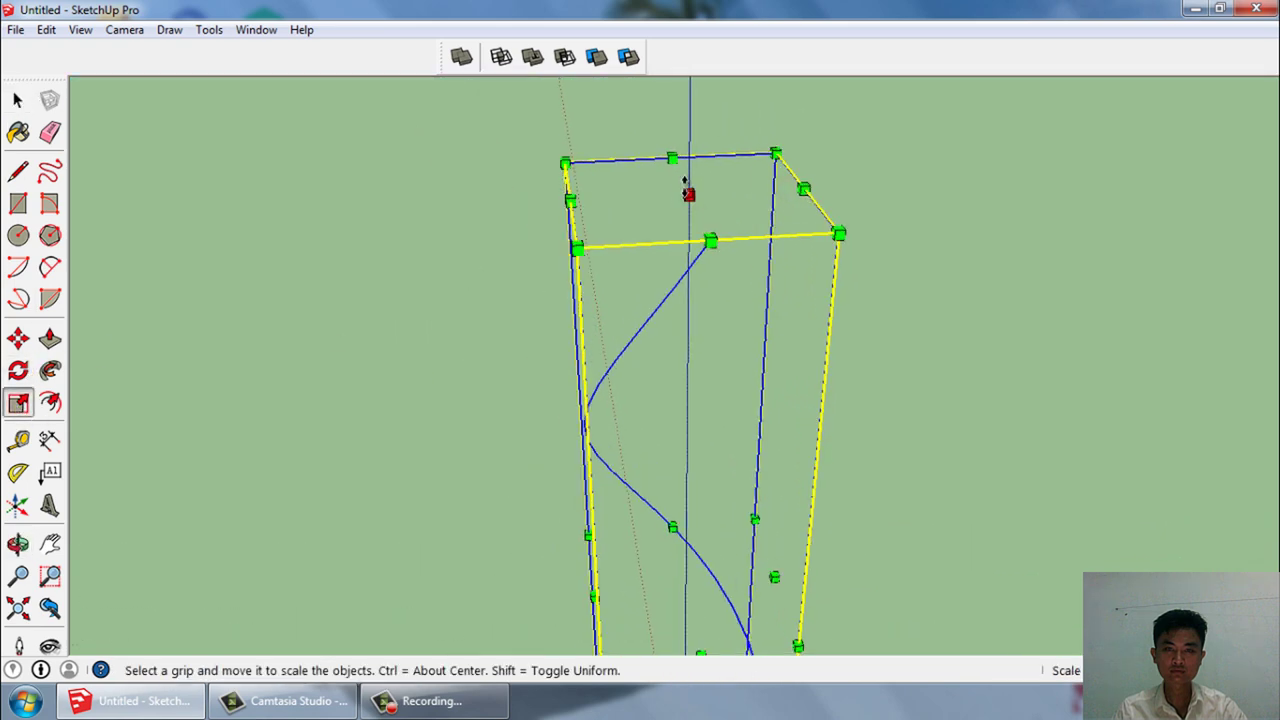
left_click(689, 190)
scroll(688, 300, "down", 2)
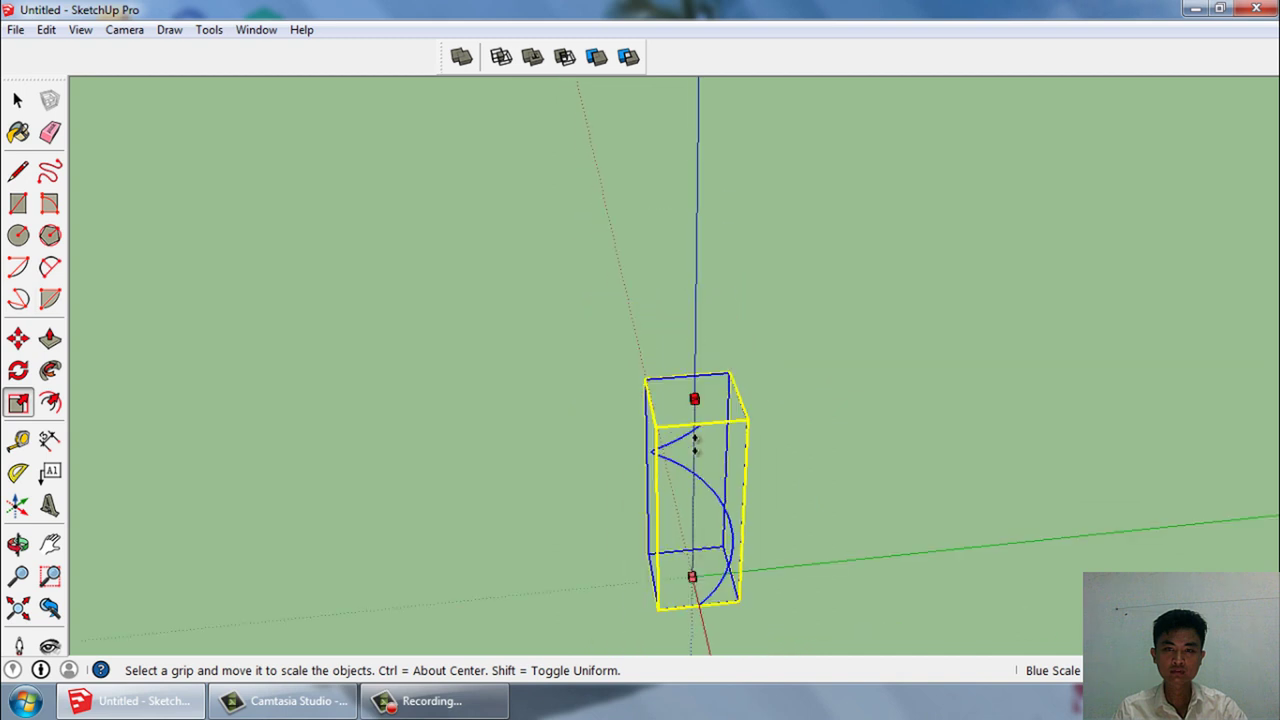
left_click(696, 492)
key("space")
scroll(694, 604, "up", 3)
middle_click_drag(724, 604, 686, 460)
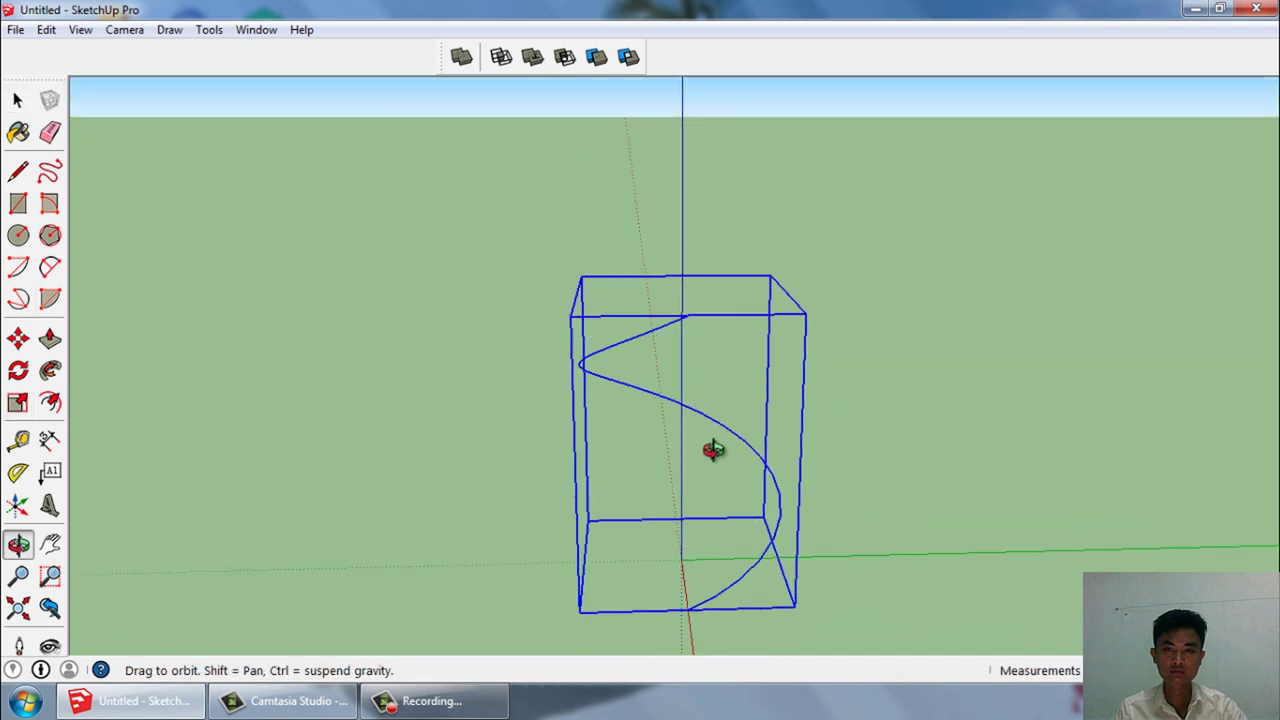
scroll(720, 586, "up", 2)
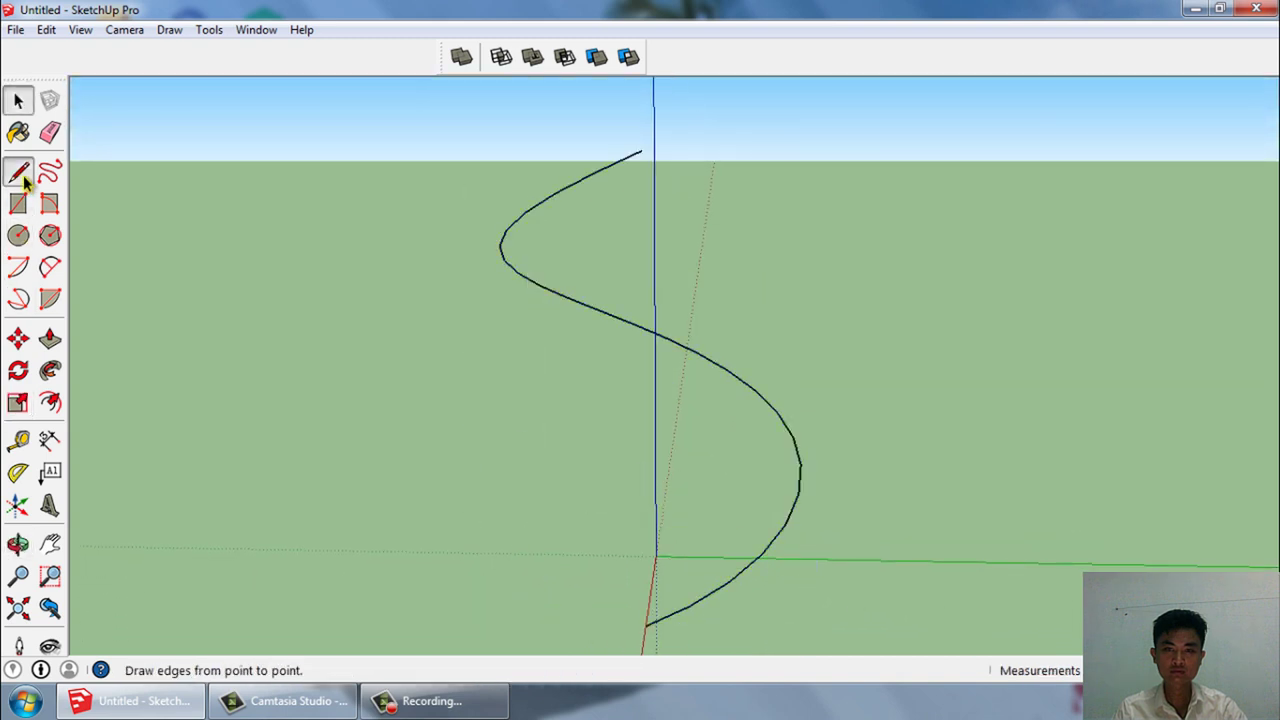
scroll(659, 541, "up", 1)
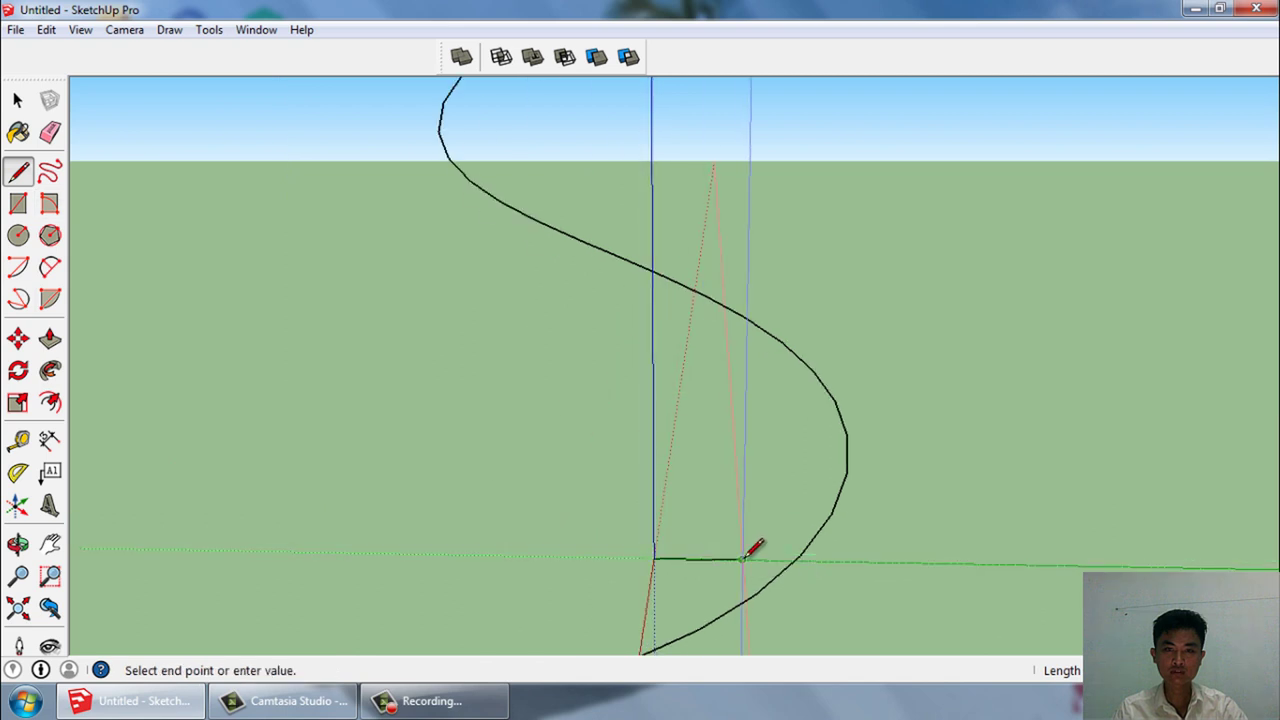
Add Tape Measure guides from the short green-axis line and delete the lower guide.
left_click(22, 438)
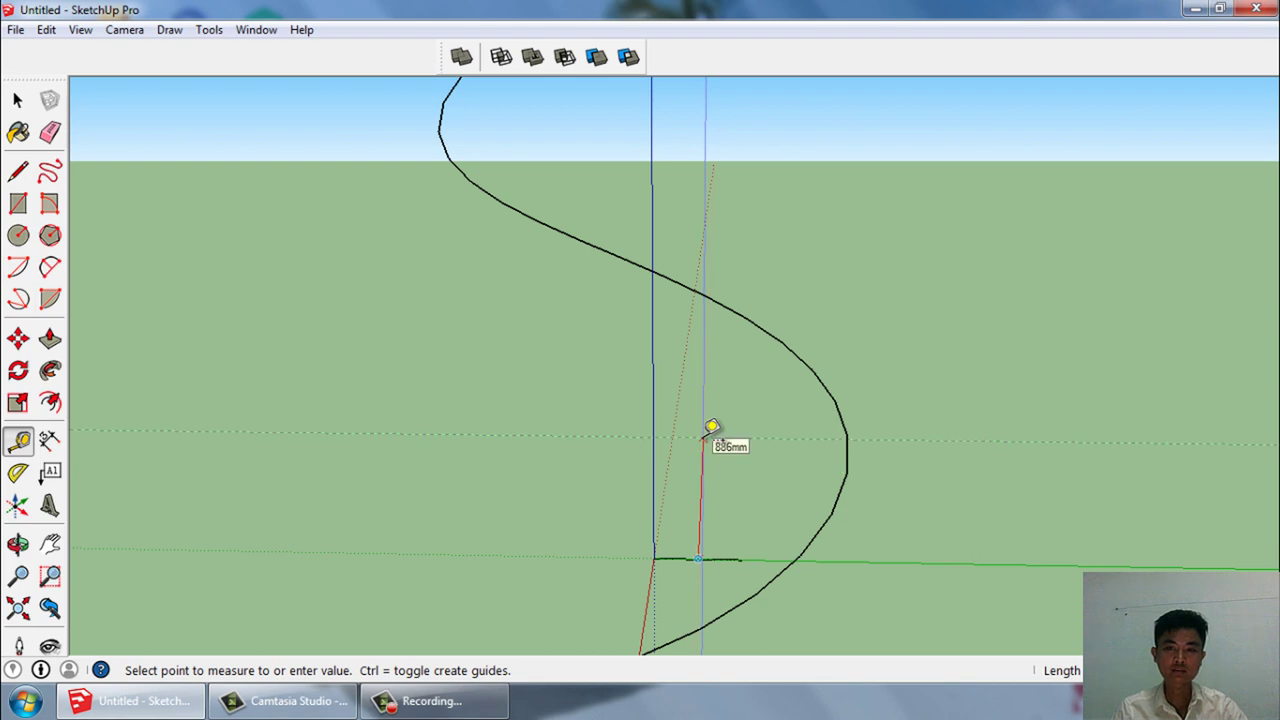
mouse_move(713, 540)
middle_mouse_down()
mouse_move(846, 506)
mouse_move(751, 526)
middle_mouse_up()
left_click(20, 440)
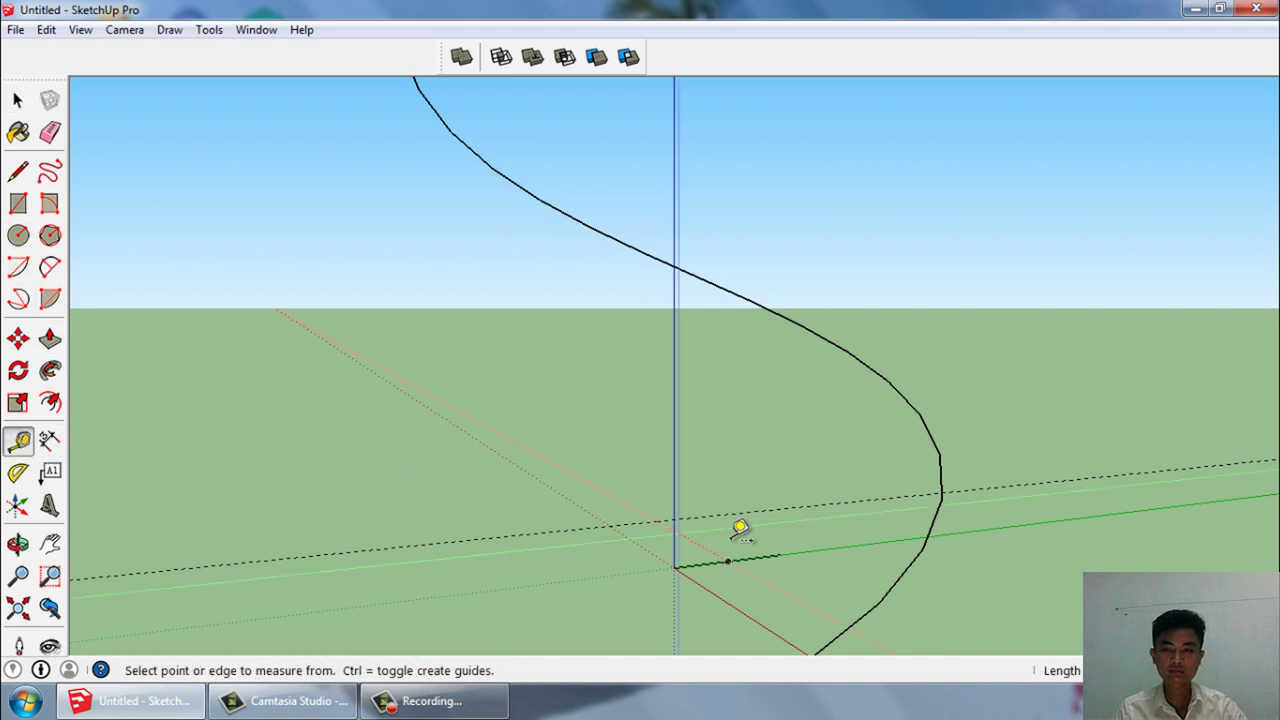
left_click(730, 561)
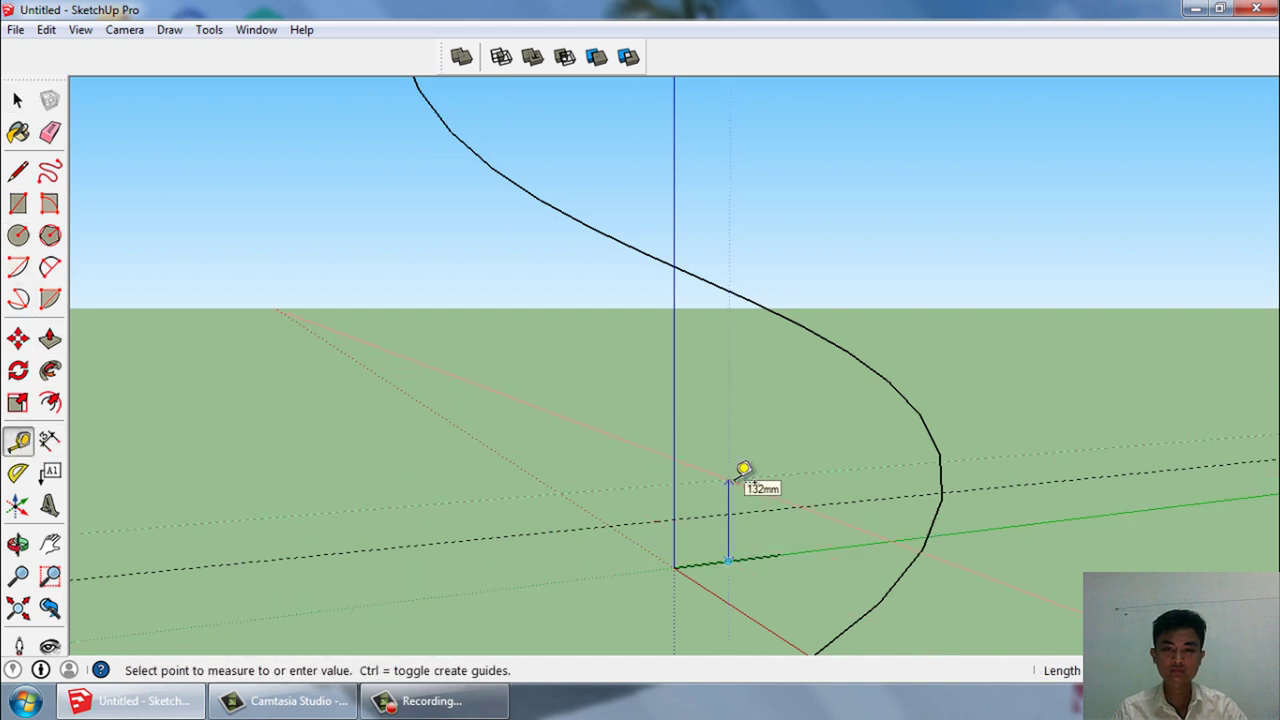
key("space")
left_click(754, 510)
key("Delete")
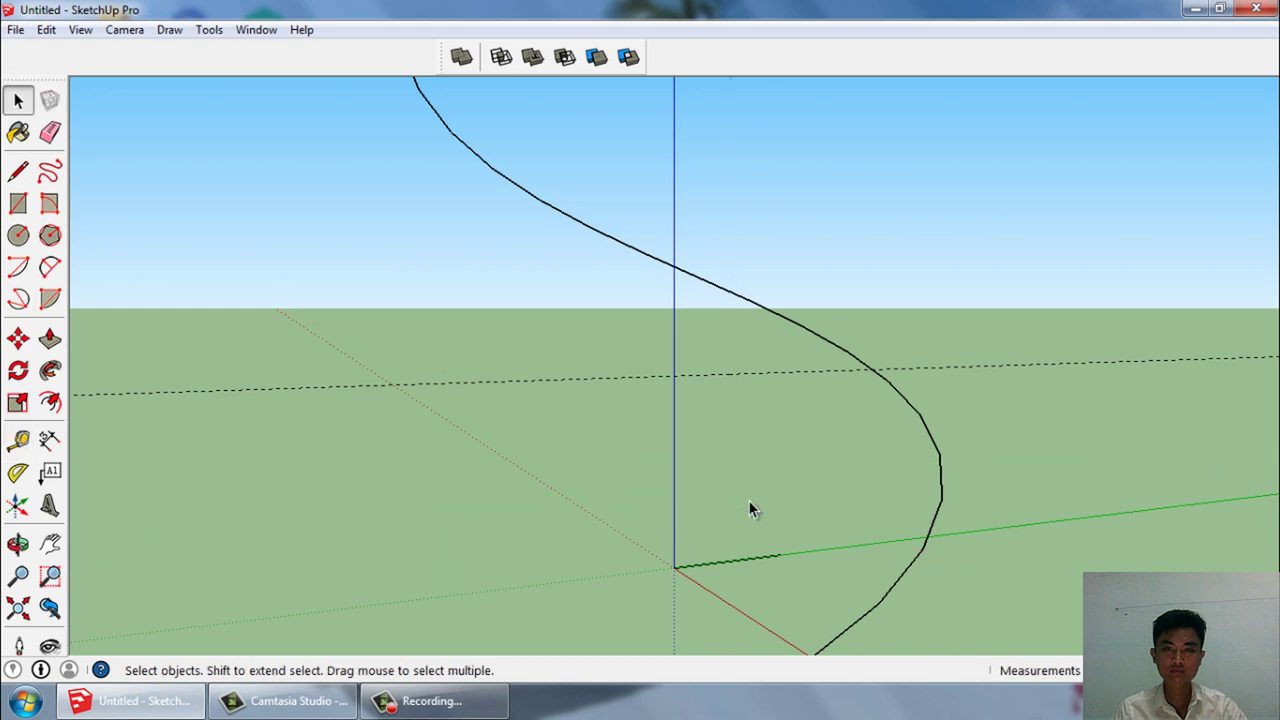
mouse_move(748, 500)
middle_mouse_down()
mouse_move(606, 545)
mouse_move(532, 194)
middle_mouse_up()
left_click(600, 243)
Scale the helix down by its top grip into a low, nearly flat coil.
mouse_move(671, 294)
middle_mouse_down()
mouse_move(523, 457)
mouse_move(430, 450)
middle_mouse_up()
left_click(18, 405)
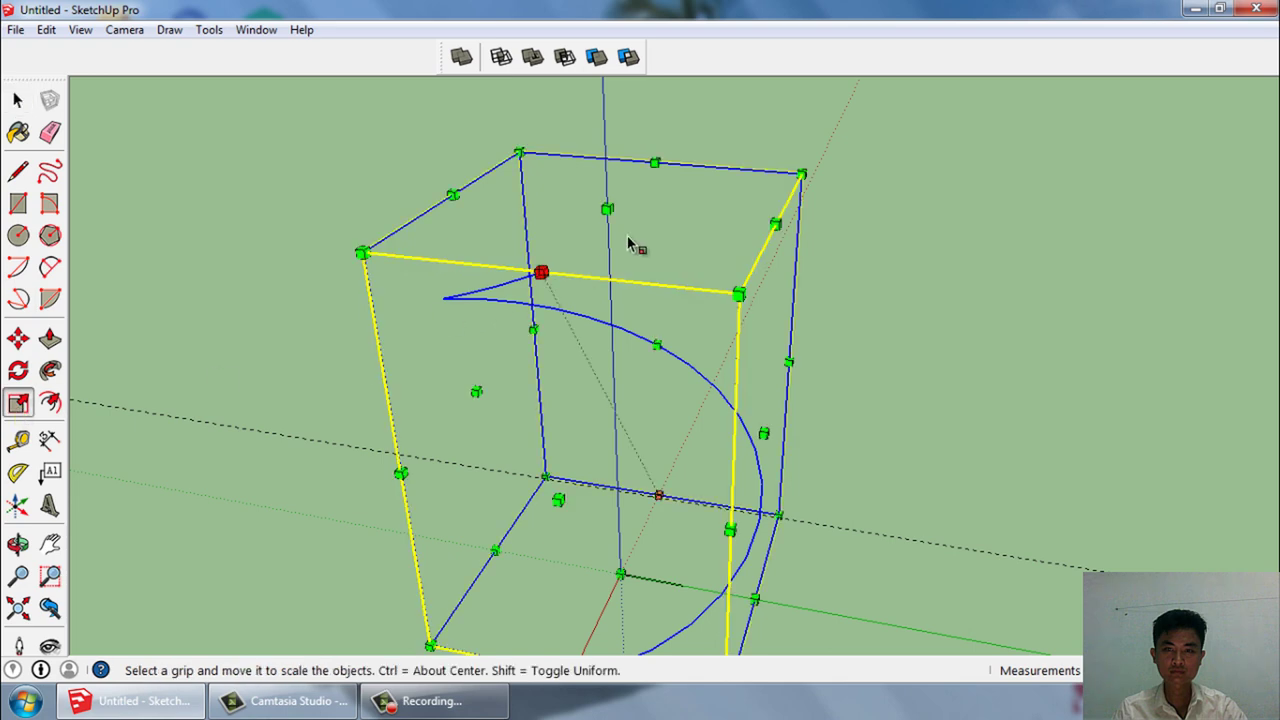
left_click_drag(607, 208, 614, 443)
mouse_move(614, 443)
middle_mouse_down()
mouse_move(638, 455)
mouse_move(646, 430)
middle_mouse_up()
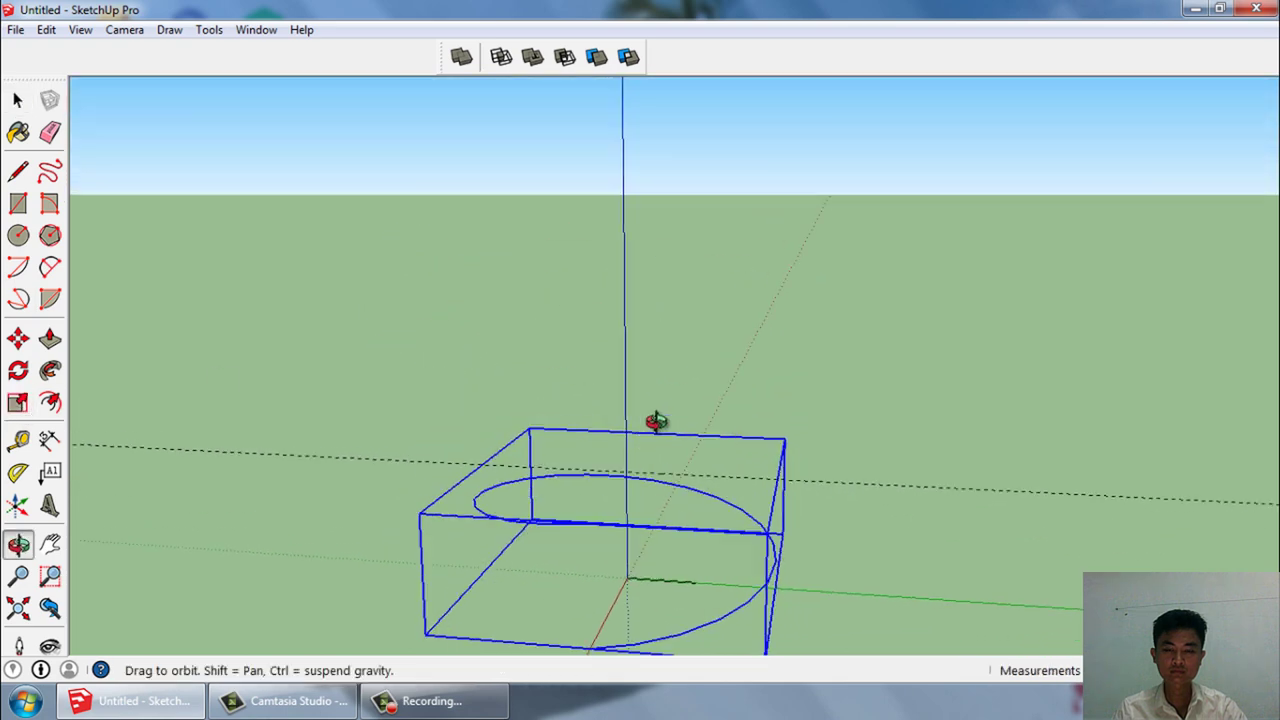
left_click_drag(646, 428, 630, 466)
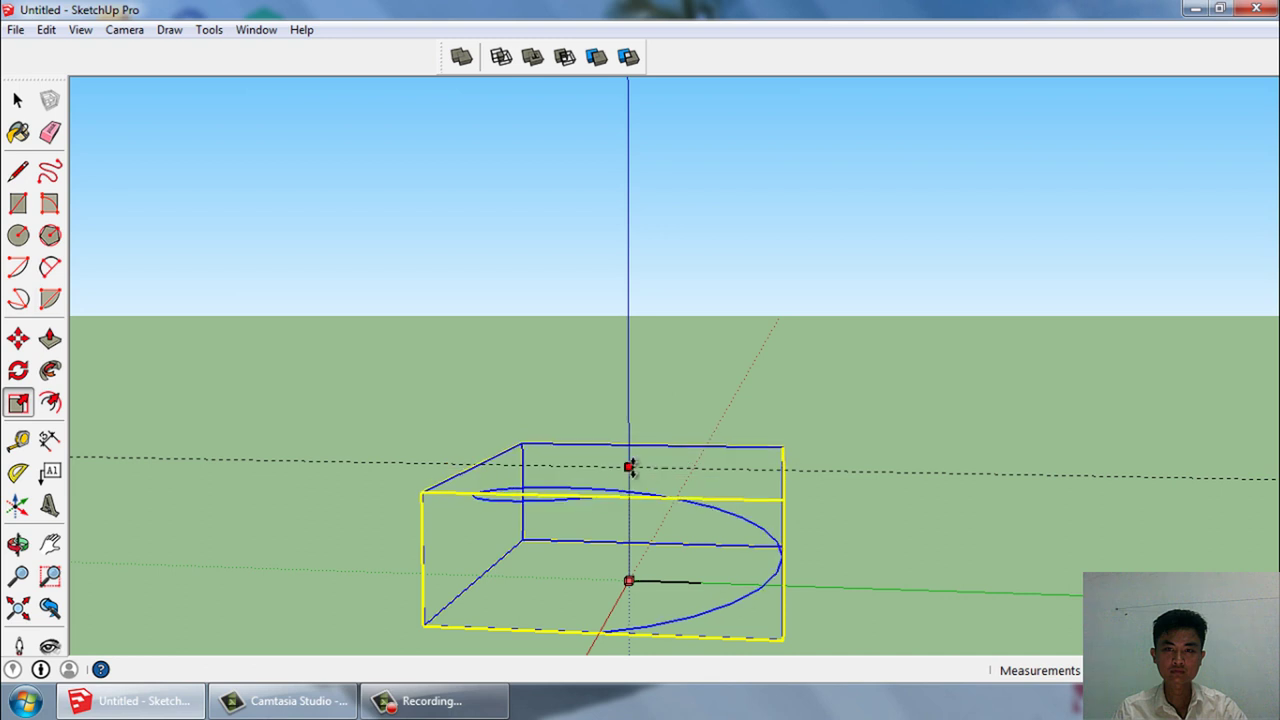
key("space")
Re-angle the view around the flattened coil and reselect the helix.
left_click(907, 508)
mouse_move(907, 508)
middle_mouse_down()
mouse_move(815, 413)
mouse_move(861, 532)
mouse_move(943, 497)
middle_mouse_up()
left_click_drag(943, 497, 905, 375)
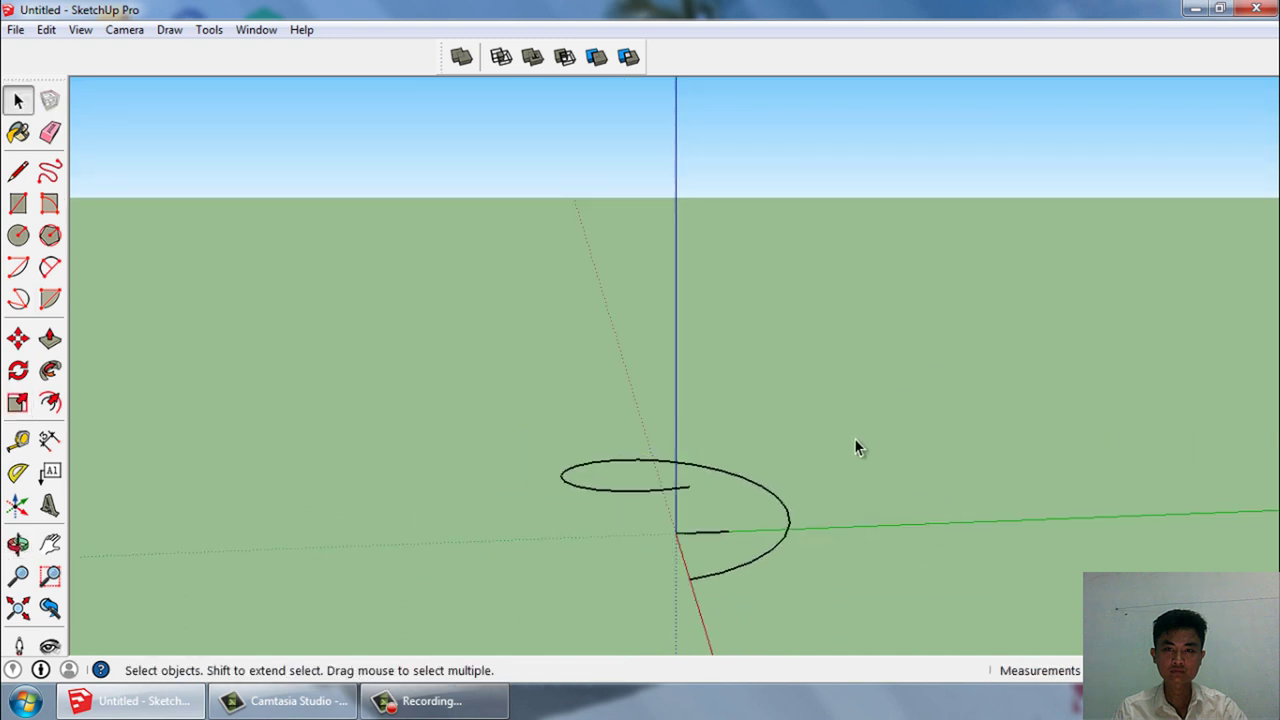
mouse_move(854, 438)
middle_mouse_down()
mouse_move(766, 531)
mouse_move(728, 539)
middle_mouse_up()
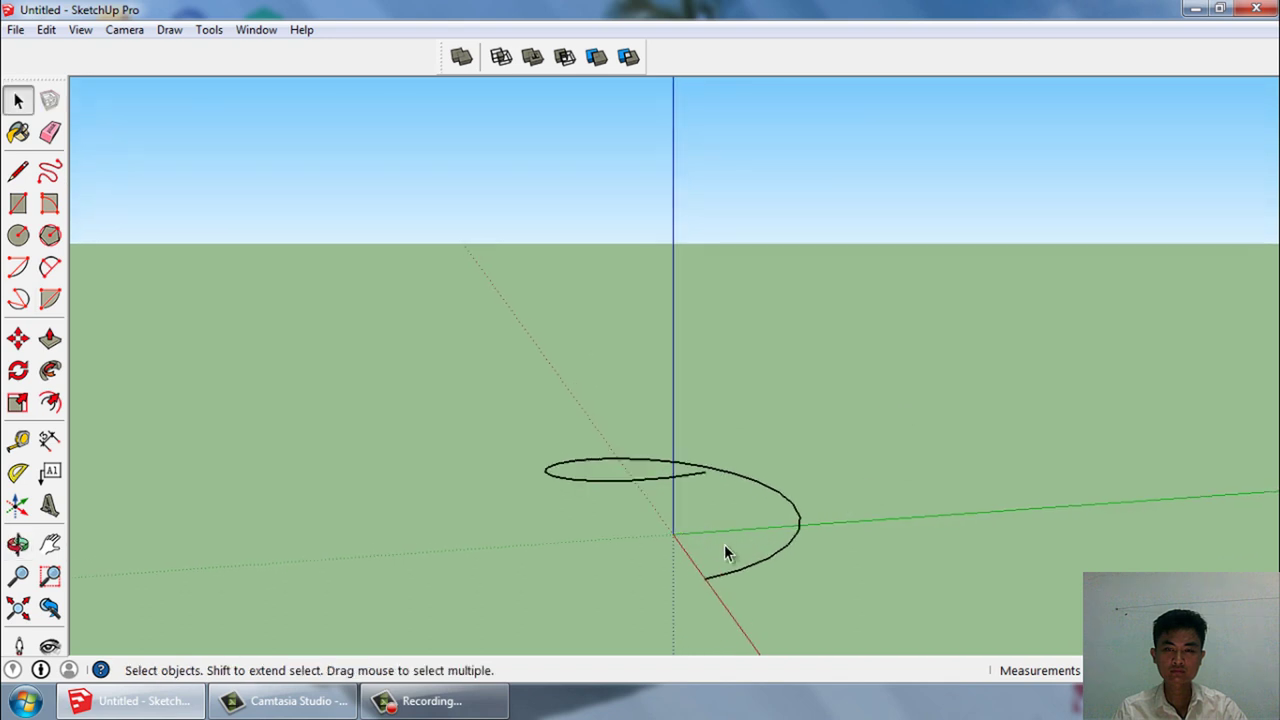
left_click(694, 472)
scroll(710, 540, "up", 1)
Explode the helix component into loose edges.
right_click(727, 590)
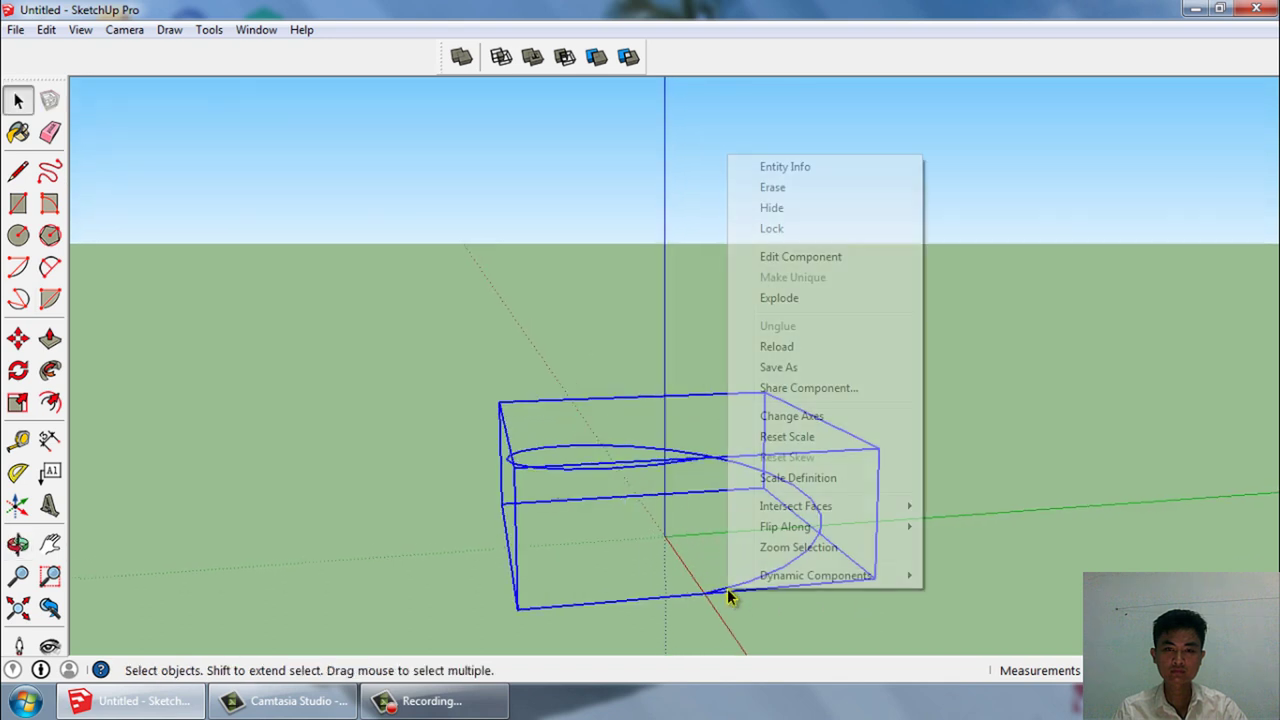
left_click(785, 298)
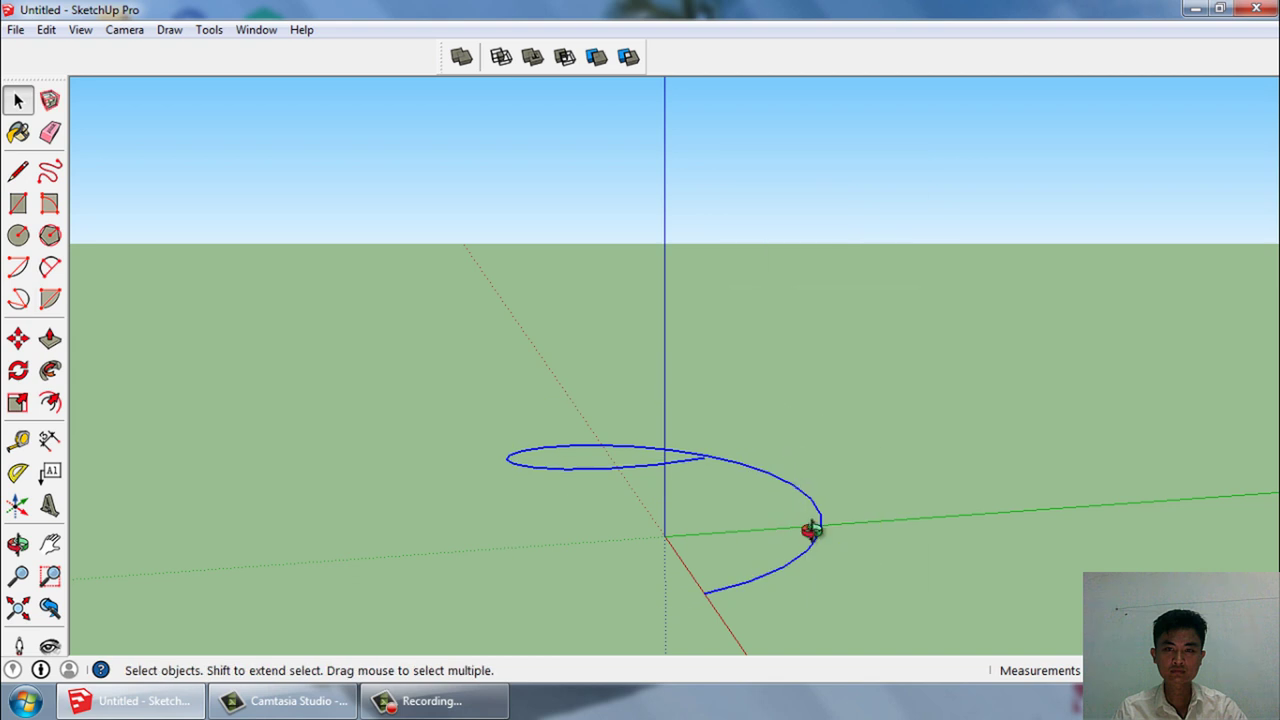
mouse_move(811, 526)
middle_mouse_down()
mouse_move(671, 517)
mouse_move(669, 543)
mouse_move(732, 585)
mouse_move(680, 600)
mouse_move(722, 614)
middle_mouse_up()
Copy the helix onto its top endpoint, stacking two more turns end to end.
key("m")
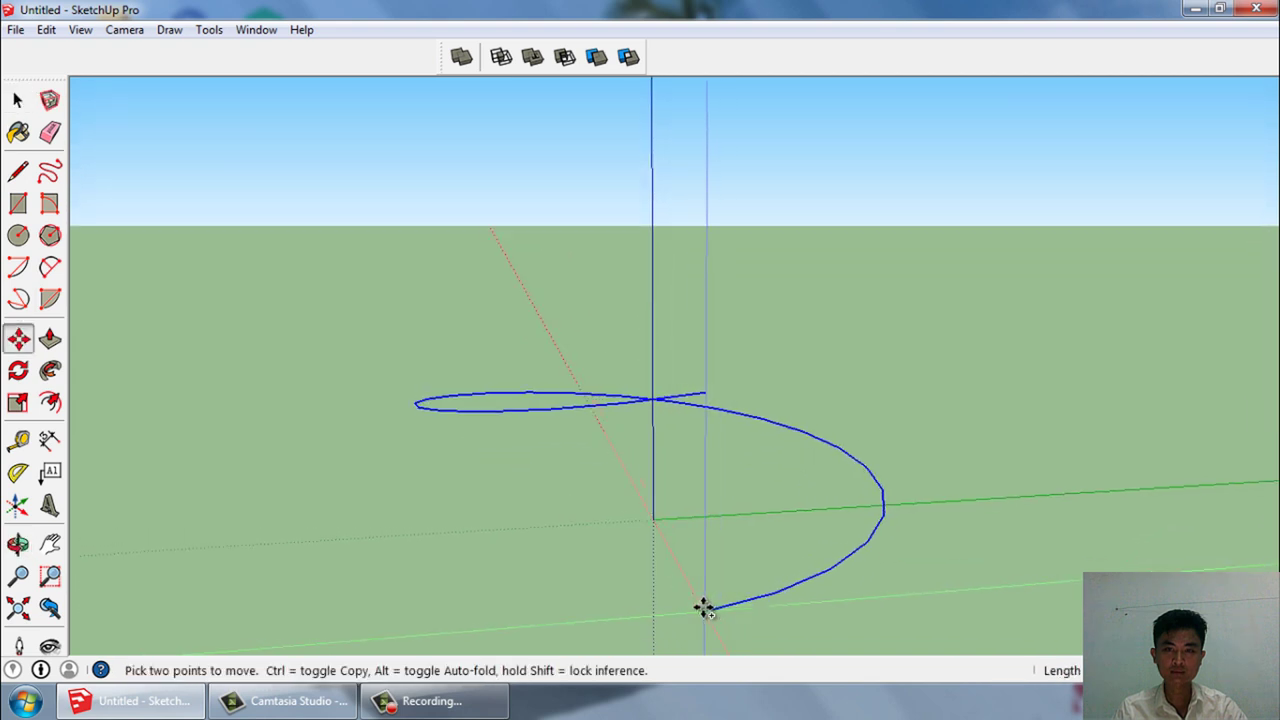
left_click(705, 614)
key("ctrl")
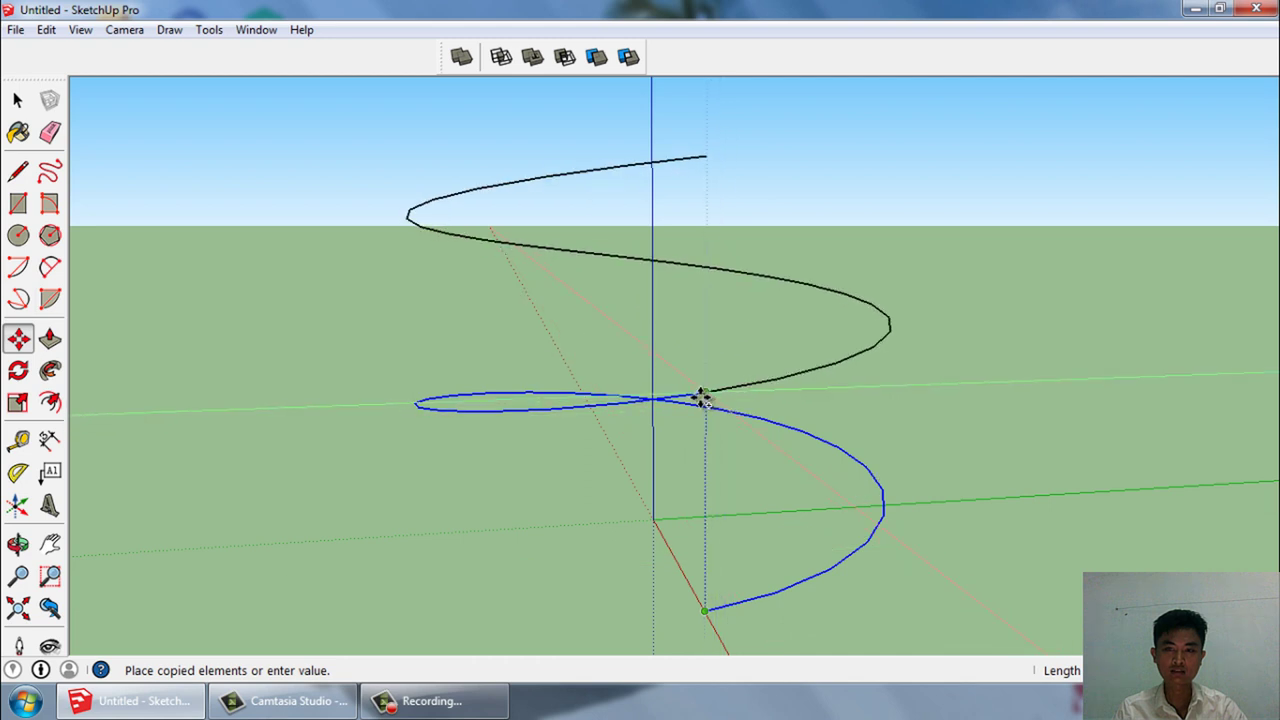
left_click(703, 393)
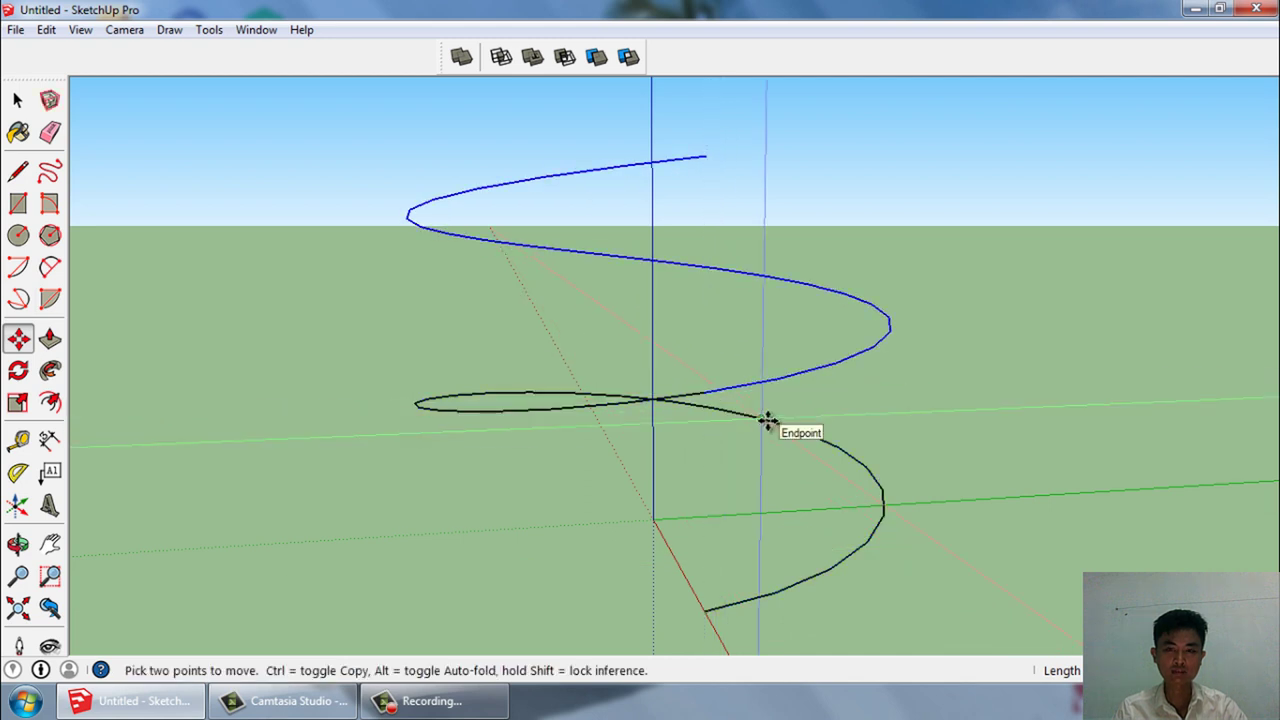
left_click(767, 421)
key("space")
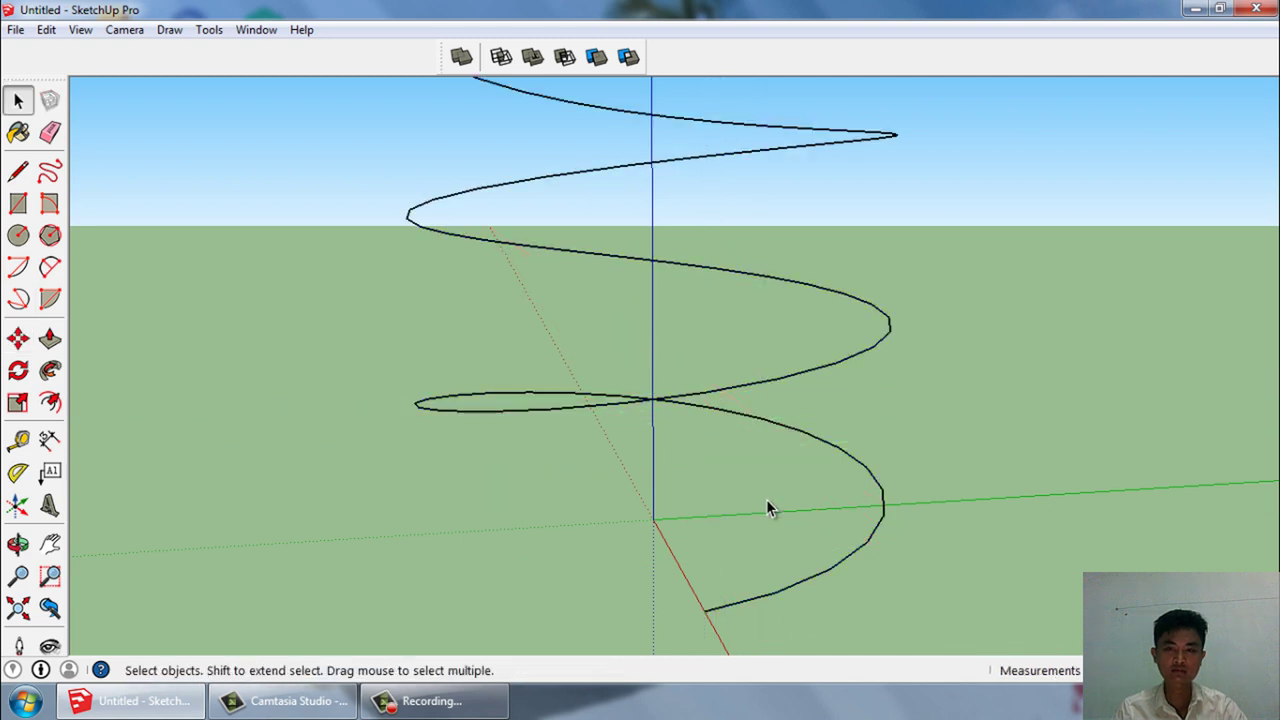
Orbit and zoom out to view the tall stacked coil.
mouse_move(766, 505)
middle_mouse_down()
mouse_move(729, 517)
mouse_move(741, 606)
mouse_move(720, 620)
mouse_move(811, 554)
middle_mouse_up()
scroll(741, 600, "down", 3)
scroll(738, 582, "down", 3)
scroll(729, 571, "down", 3)
scroll(724, 576, "down", 2)
scroll(709, 487, "up", 2)
mouse_move(709, 487)
middle_mouse_down()
mouse_move(786, 471)
mouse_move(789, 543)
mouse_move(680, 583)
middle_mouse_up()
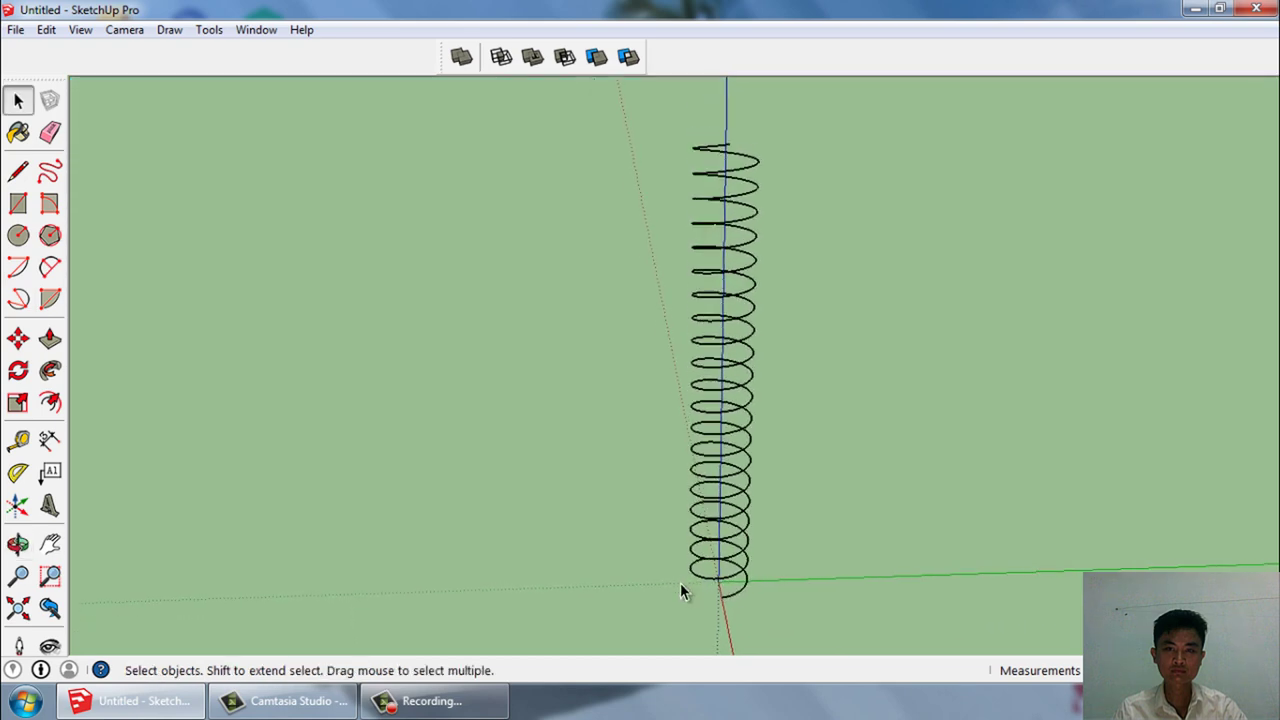
scroll(680, 583, "down", 2)
mouse_move(706, 535)
middle_mouse_down()
mouse_move(780, 403)
mouse_move(777, 437)
mouse_move(703, 491)
mouse_move(706, 505)
middle_mouse_up()
Undo the stacked copies and select the single remaining helix turn.
key("ctrl+z")
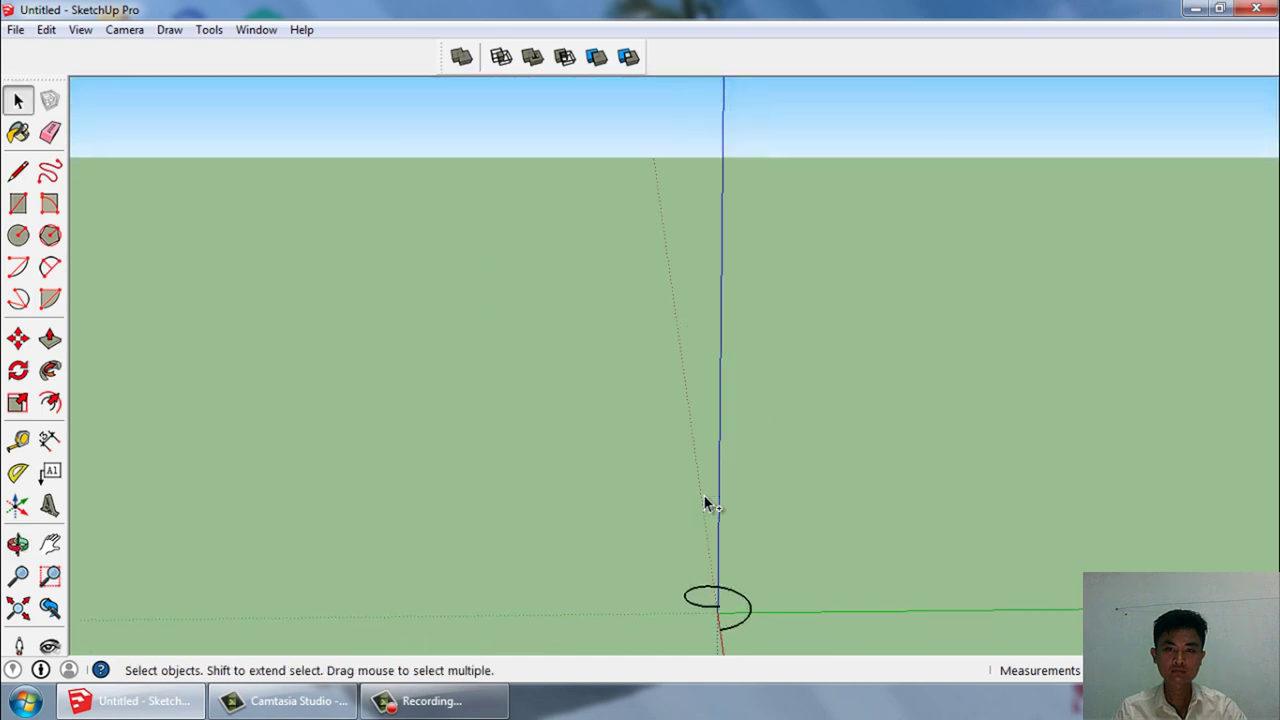
scroll(739, 647, "up", 1)
scroll(708, 608, "up", 2)
scroll(683, 581, "up", 2)
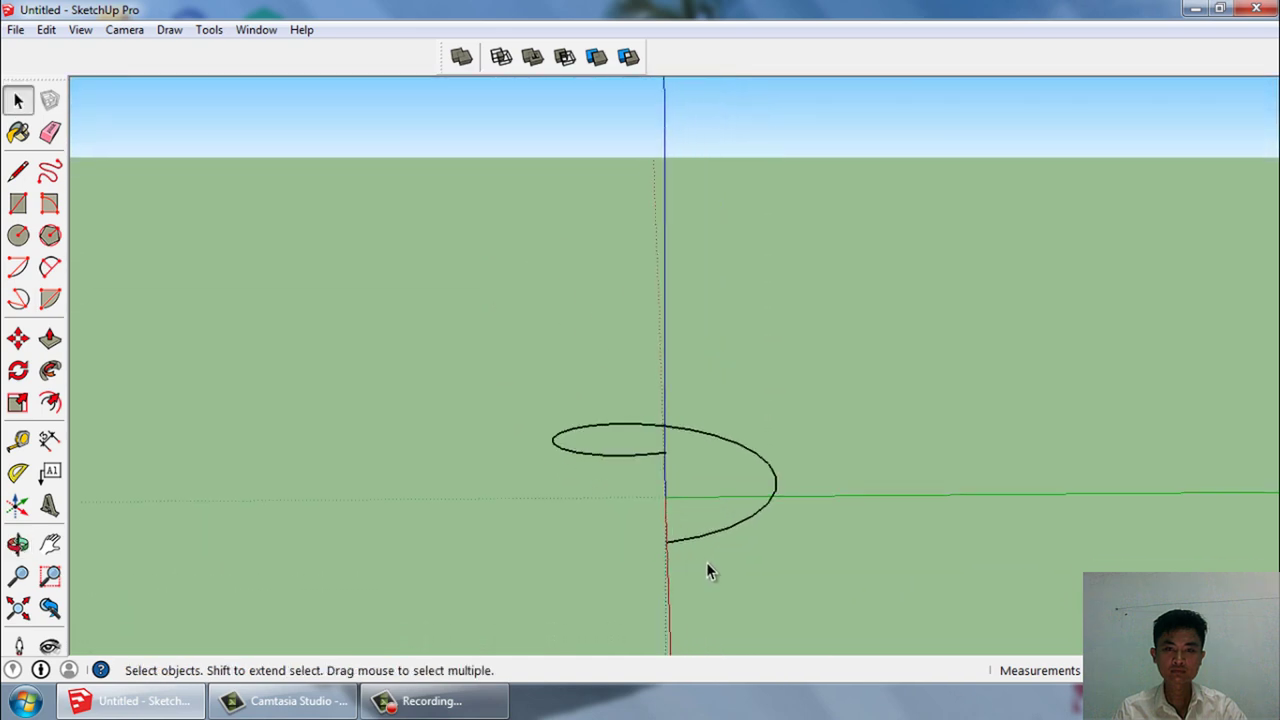
left_click_drag(475, 348, 480, 354)
scroll(645, 477, "up", 2)
scroll(640, 466, "up", 1)
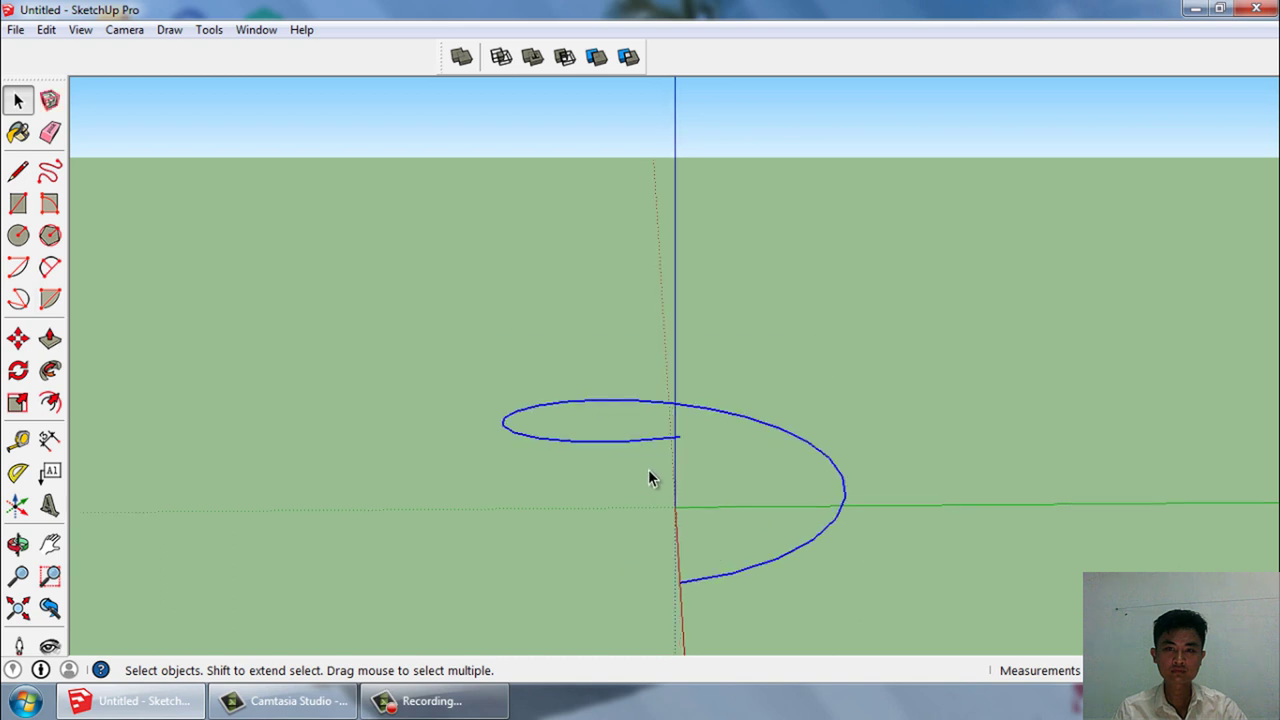
Copy the turn from its bottom end onto its top end, repeated 5x.
key("m")
scroll(691, 570, "up", 1)
scroll(691, 570, "up", 1)
left_click(671, 589)
key("ctrl")
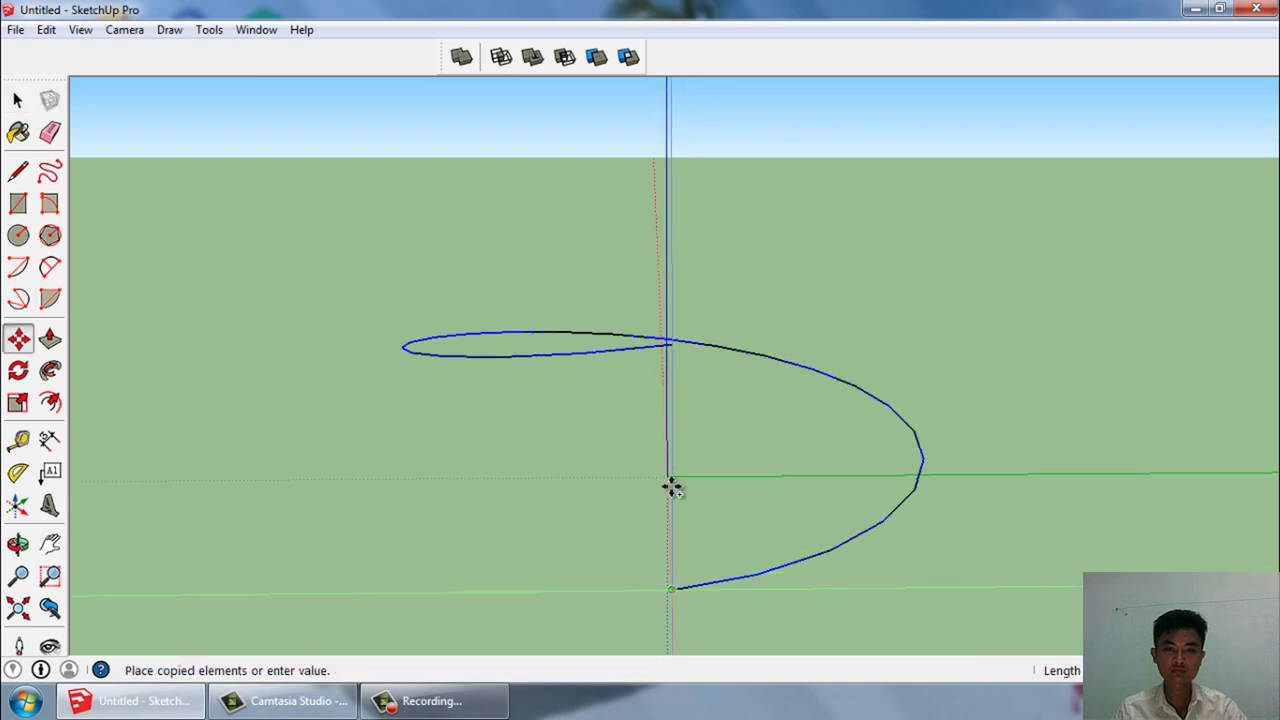
left_click(674, 343)
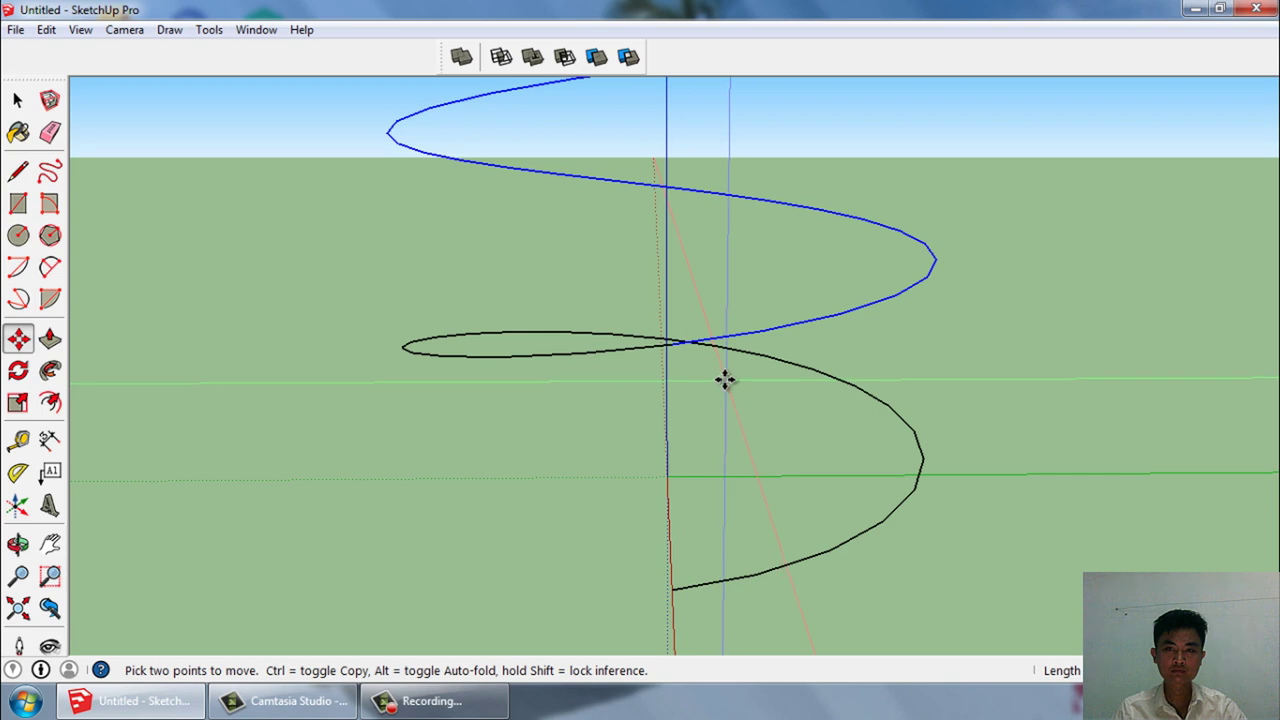
type("5x")
key("Return")
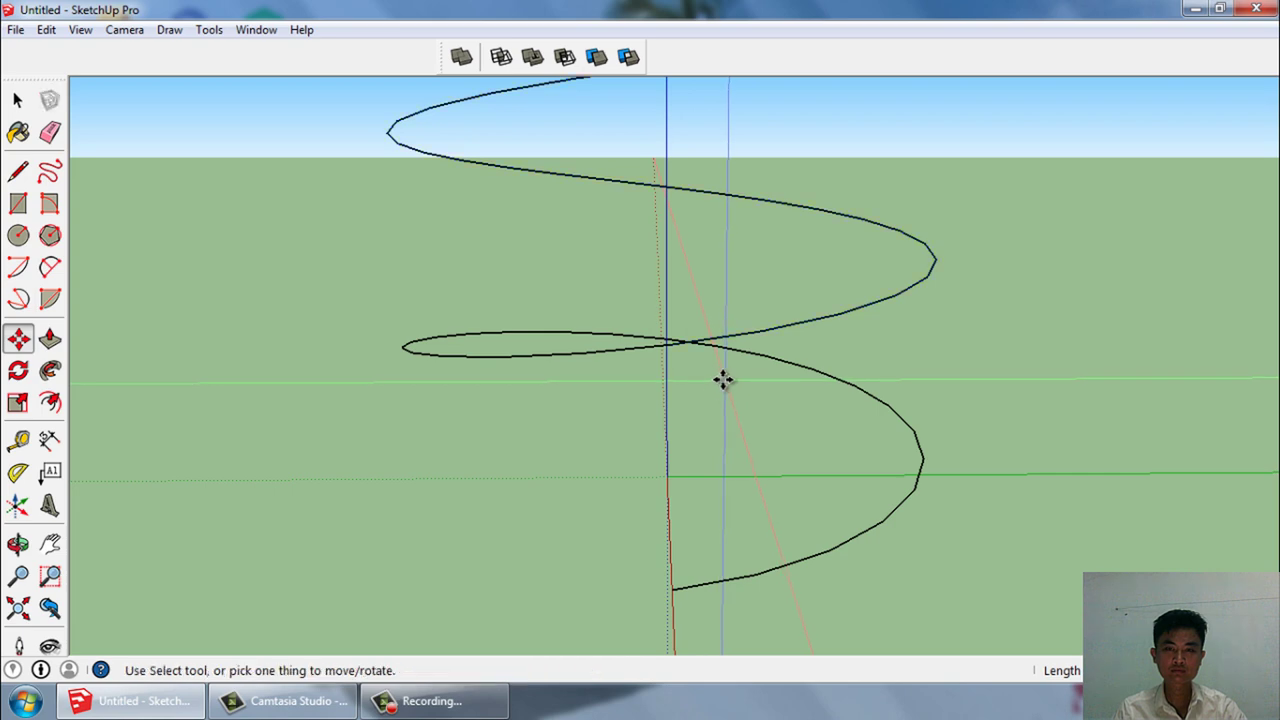
scroll(700, 440, "down", 2)
scroll(665, 510, "down", 2)
key("space")
scroll(655, 530, "down", 1)
scroll(652, 536, "down", 3)
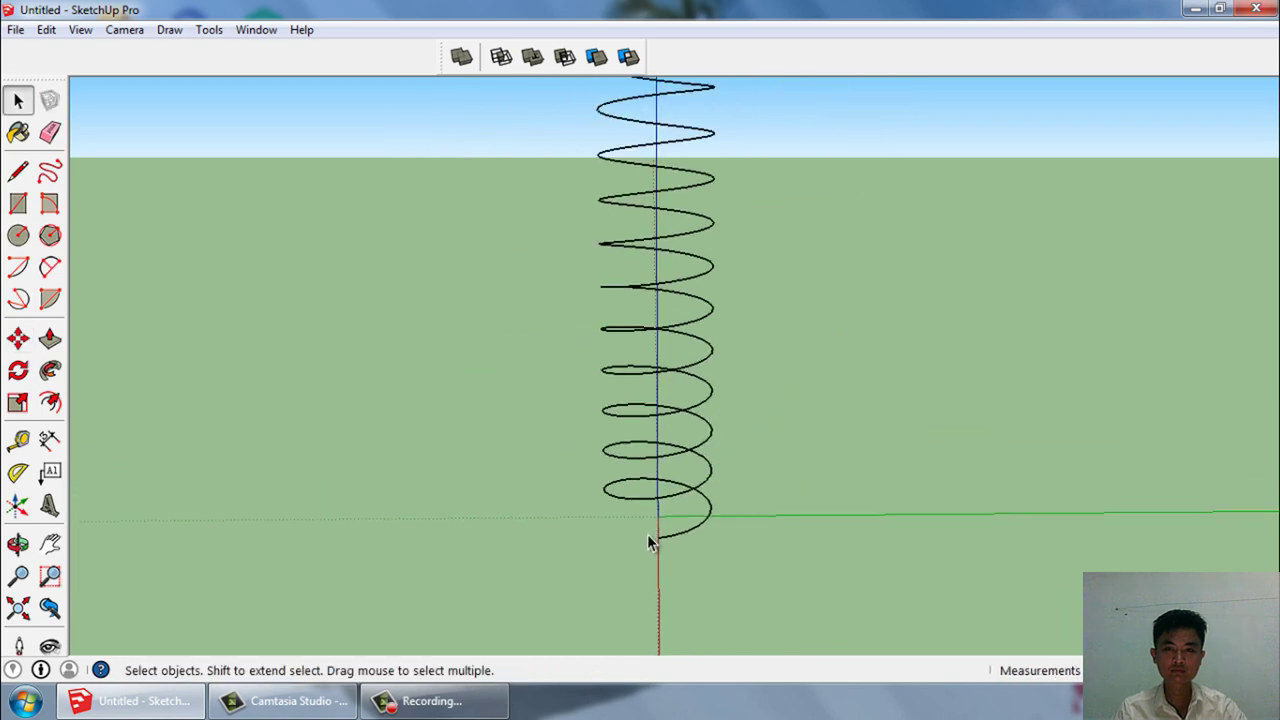
scroll(648, 534, "down", 1)
Select the whole stacked coil and make it one component.
mouse_move(721, 438)
middle_mouse_down()
mouse_move(803, 357)
mouse_move(580, 457)
mouse_move(674, 134)
middle_mouse_up()
scroll(637, 272, "up", 3)
scroll(637, 272, "up", 1)
scroll(660, 478, "down", 2)
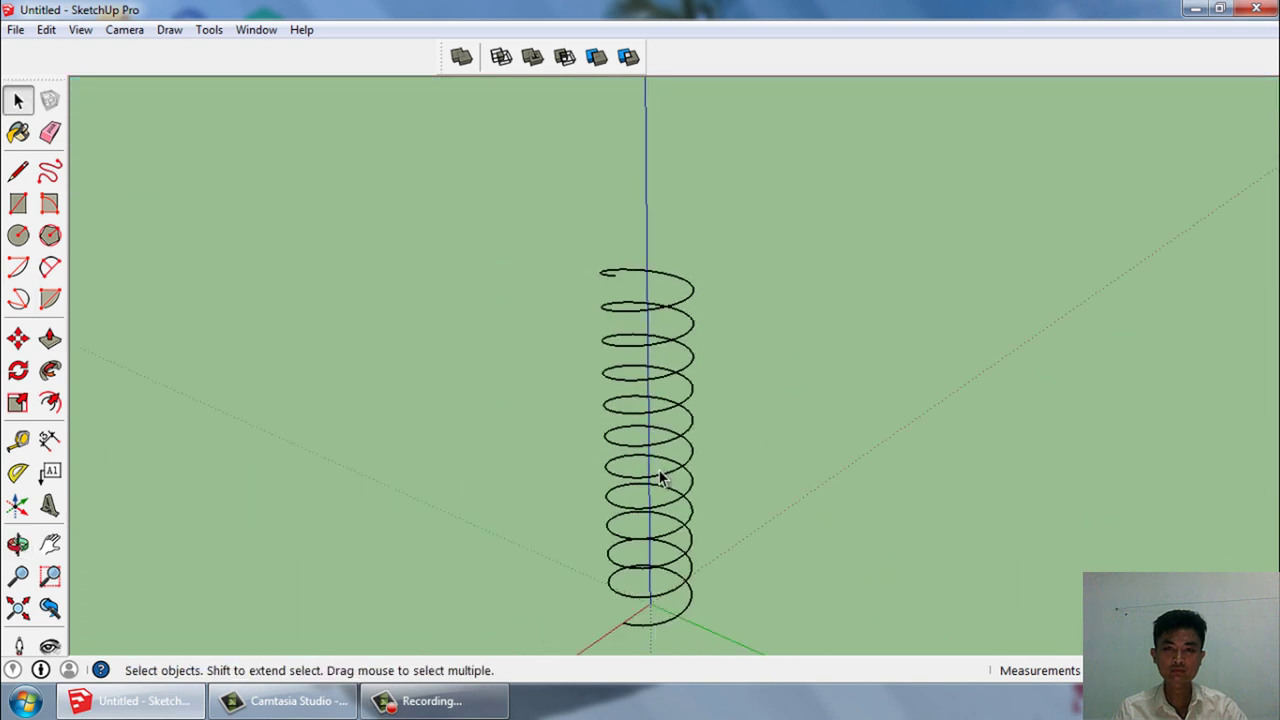
scroll(643, 424, "down", 1)
scroll(632, 422, "down", 1)
mouse_move(628, 420)
middle_mouse_down()
mouse_move(628, 406)
mouse_move(683, 428)
mouse_move(670, 343)
middle_mouse_up()
scroll(670, 343, "down", 1)
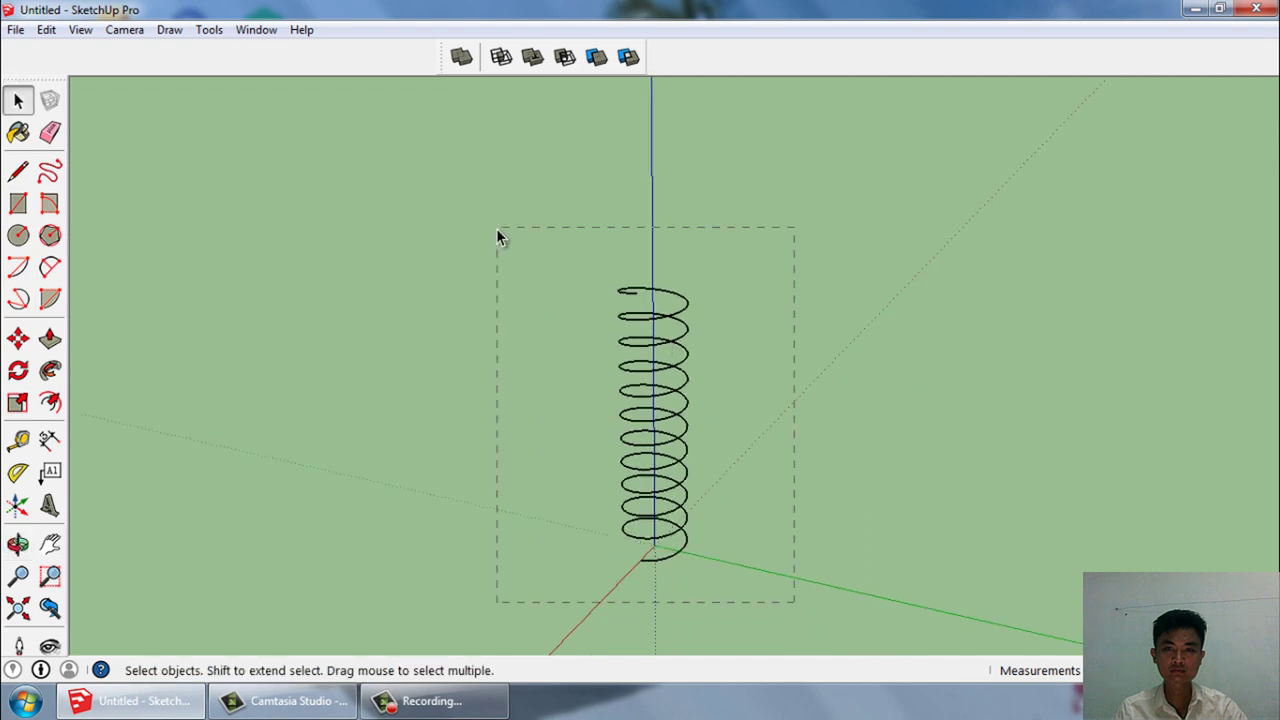
left_click_drag(498, 237, 498, 237)
key("g")
key("Return")
Draw a filled circle on the ground at the origin beside the coil.
mouse_move(500, 243)
middle_mouse_down()
mouse_move(781, 349)
mouse_move(251, 428)
middle_mouse_up()
left_click(251, 428)
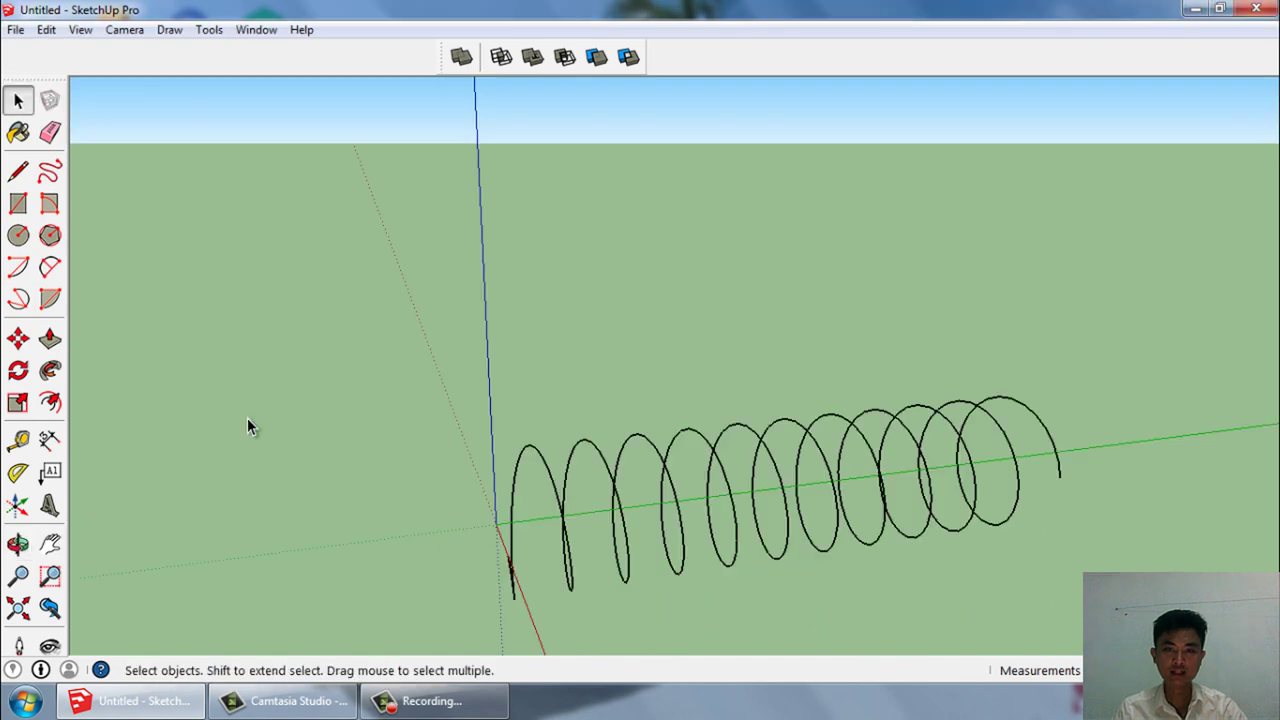
left_click(18, 236)
scroll(440, 512, "up", 2)
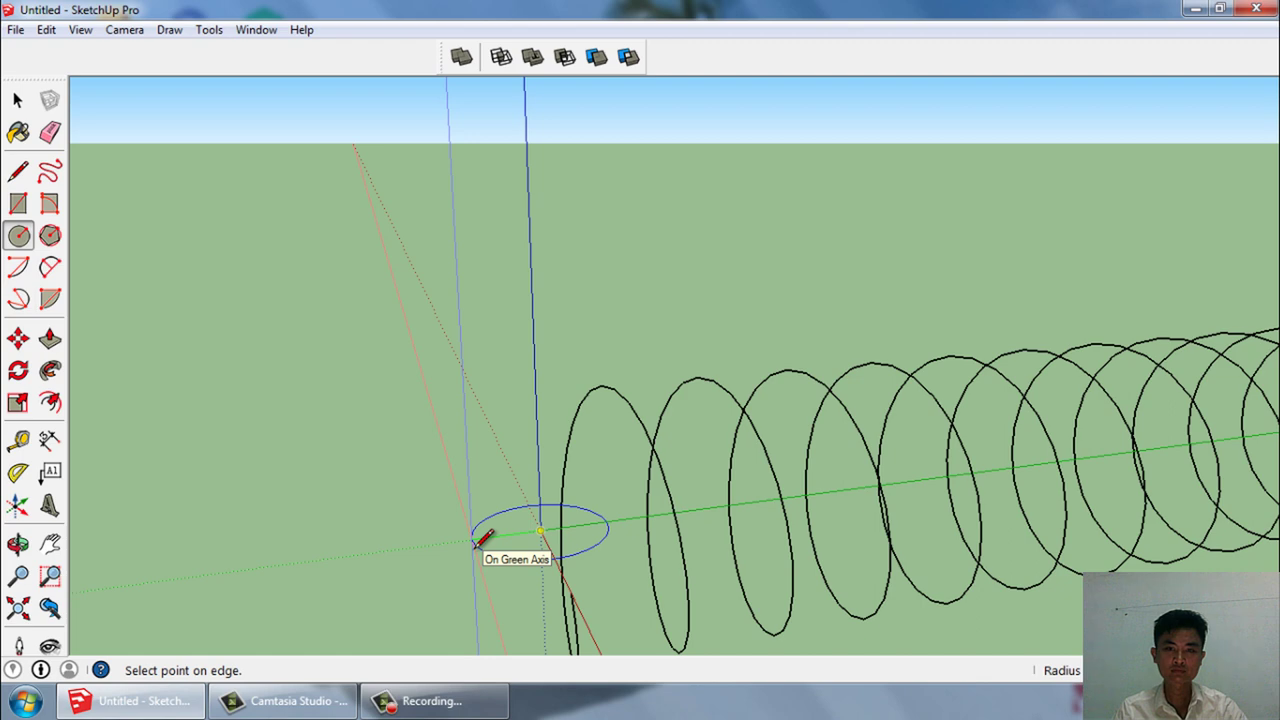
left_click(400, 550)
key("space")
middle_click_drag(500, 545, 503, 594)
scroll(497, 510, "down", 2)
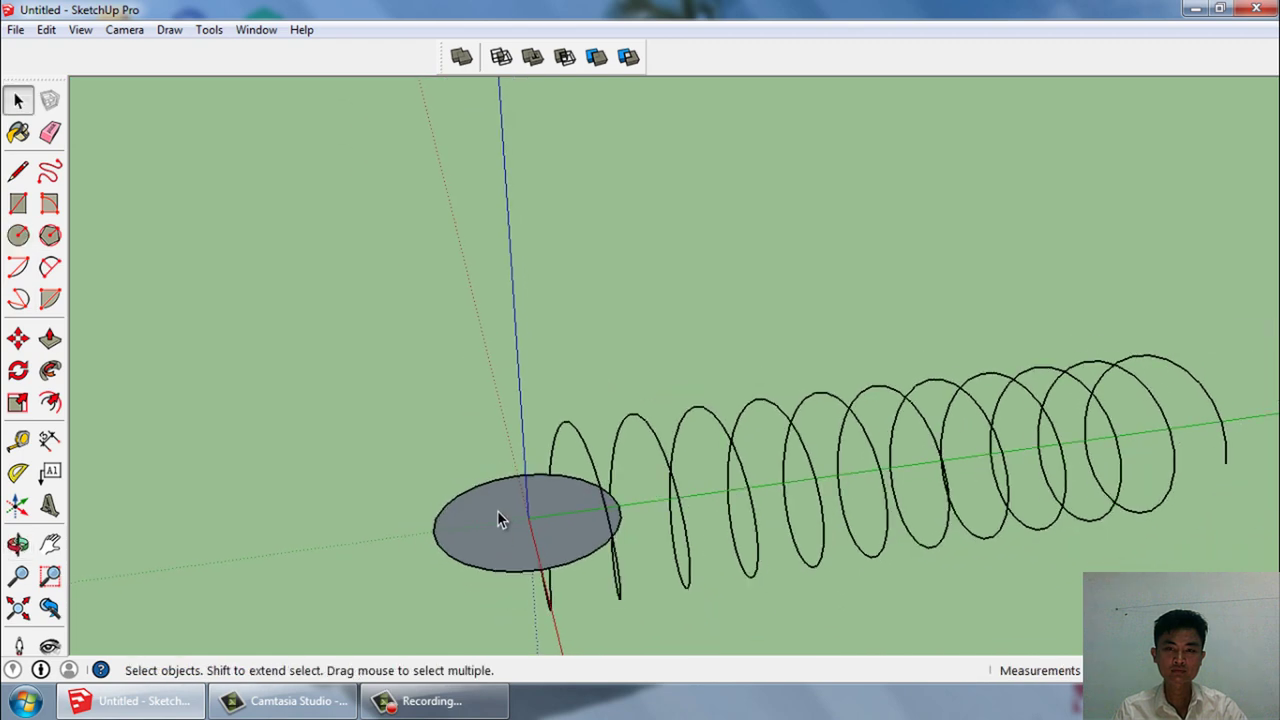
scroll(497, 512, "up", 2)
mouse_move(497, 515)
middle_mouse_down()
mouse_move(506, 548)
mouse_move(543, 544)
mouse_move(766, 323)
mouse_move(764, 487)
mouse_move(686, 537)
mouse_move(503, 600)
mouse_move(554, 569)
middle_mouse_up()
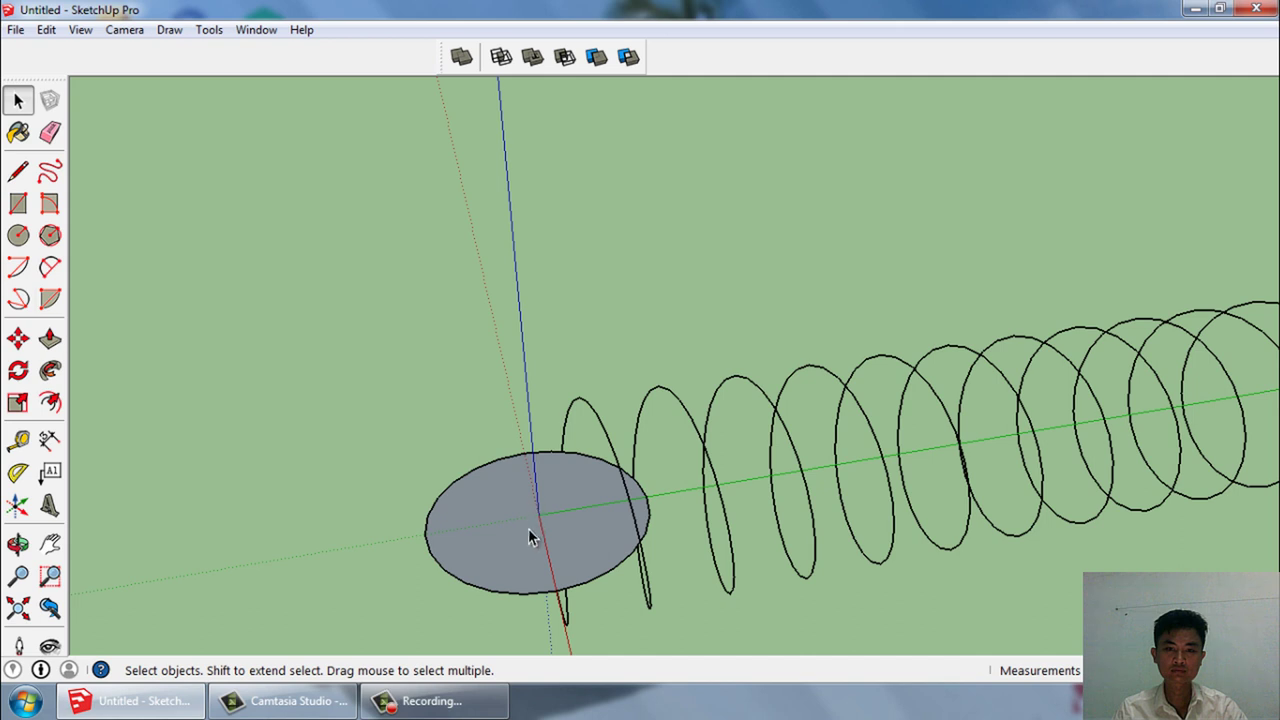
Move the circle's face and edge left along the green axis.
left_click(526, 537)
double_click(534, 538)
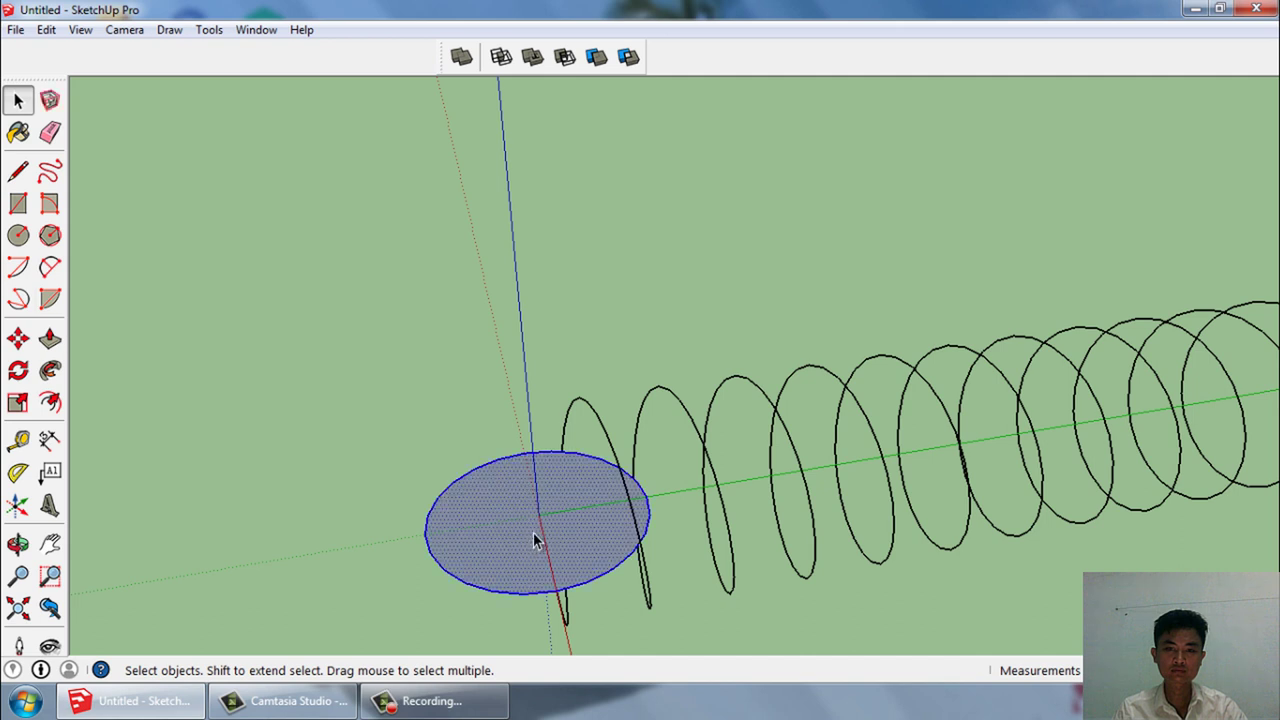
key("m")
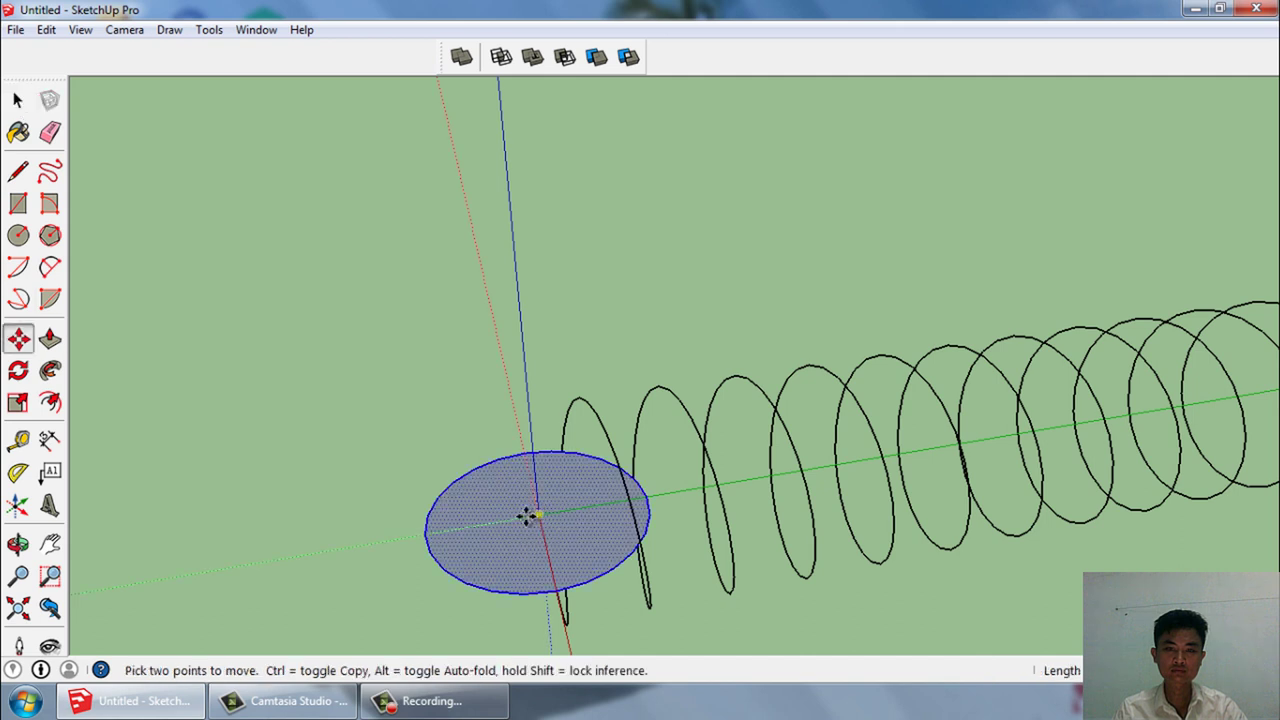
left_click(527, 515)
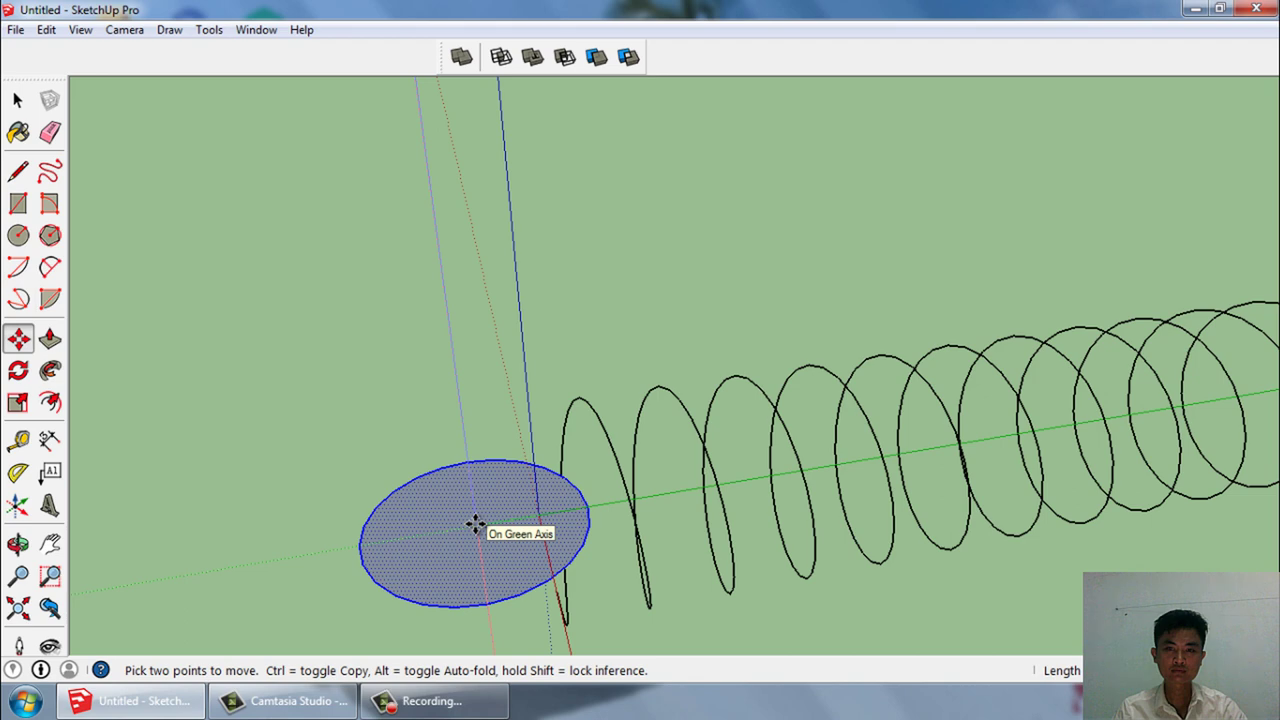
left_click(477, 523)
key("space")
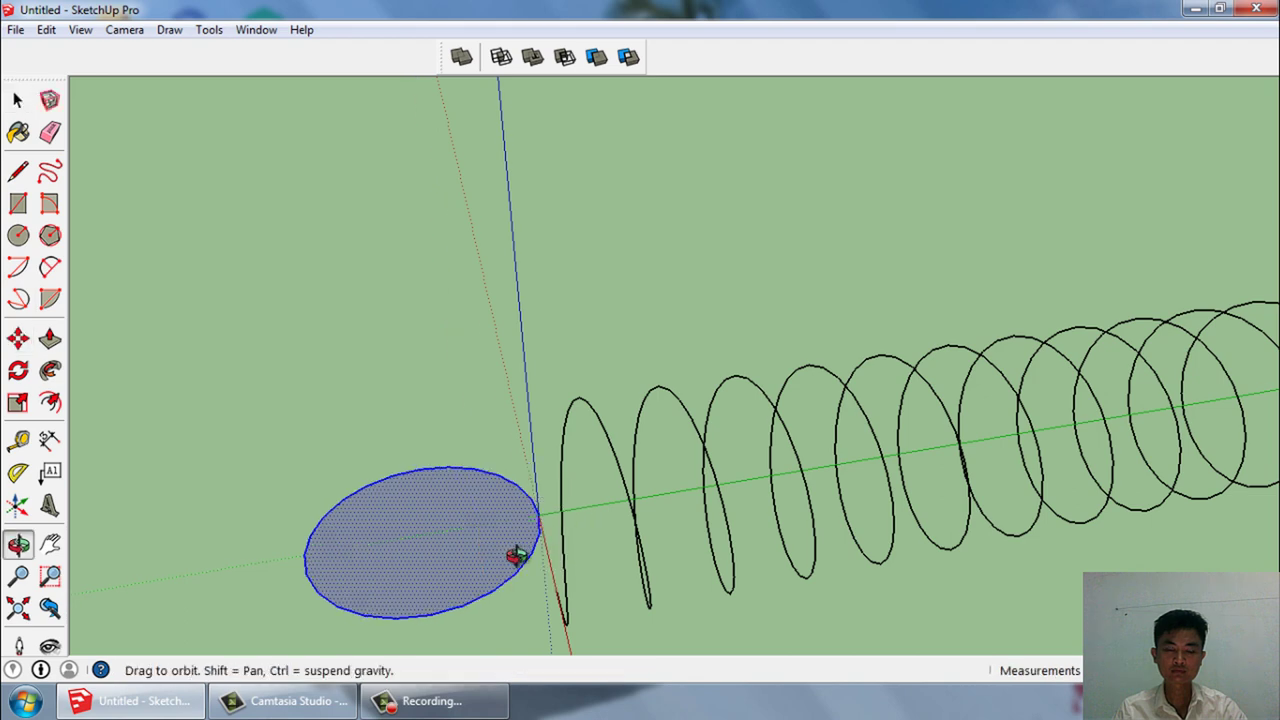
mouse_move(517, 551)
middle_mouse_down()
mouse_move(547, 583)
mouse_move(500, 584)
mouse_move(477, 526)
mouse_move(495, 562)
middle_mouse_up()
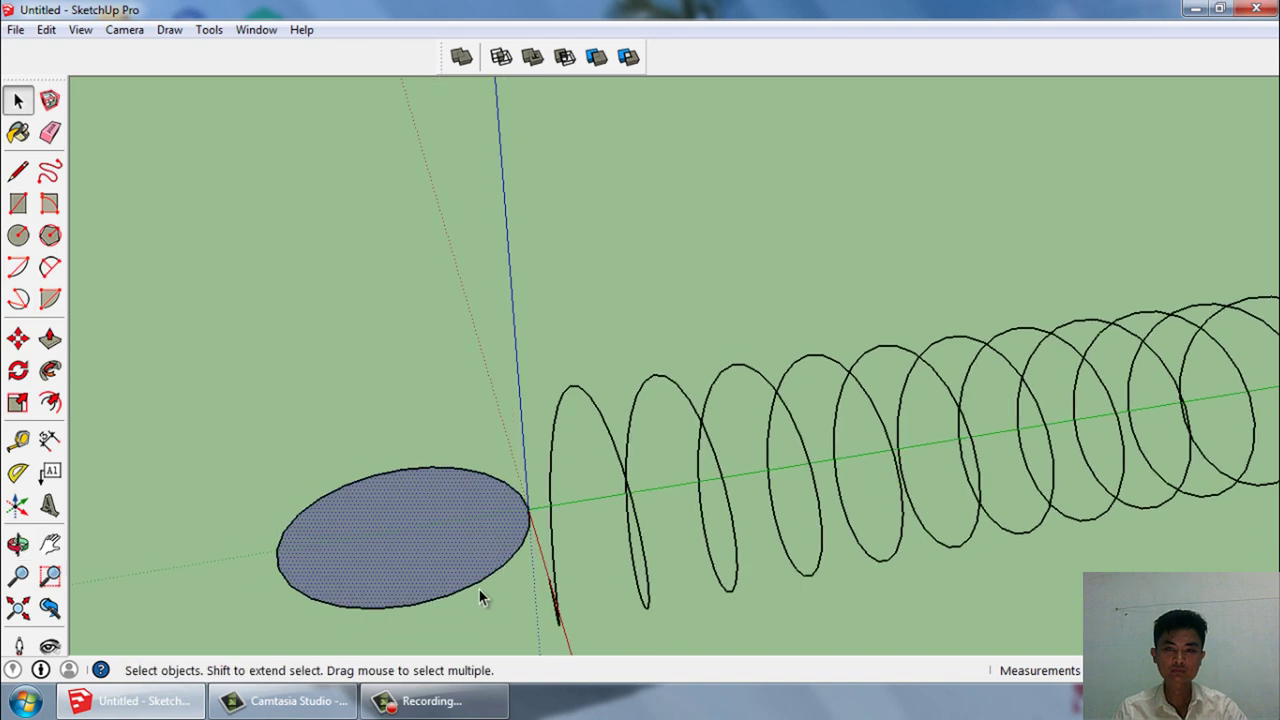
Draw two lines from the circle's edge to its centre and back, splitting off a wedge.
left_click(18, 170)
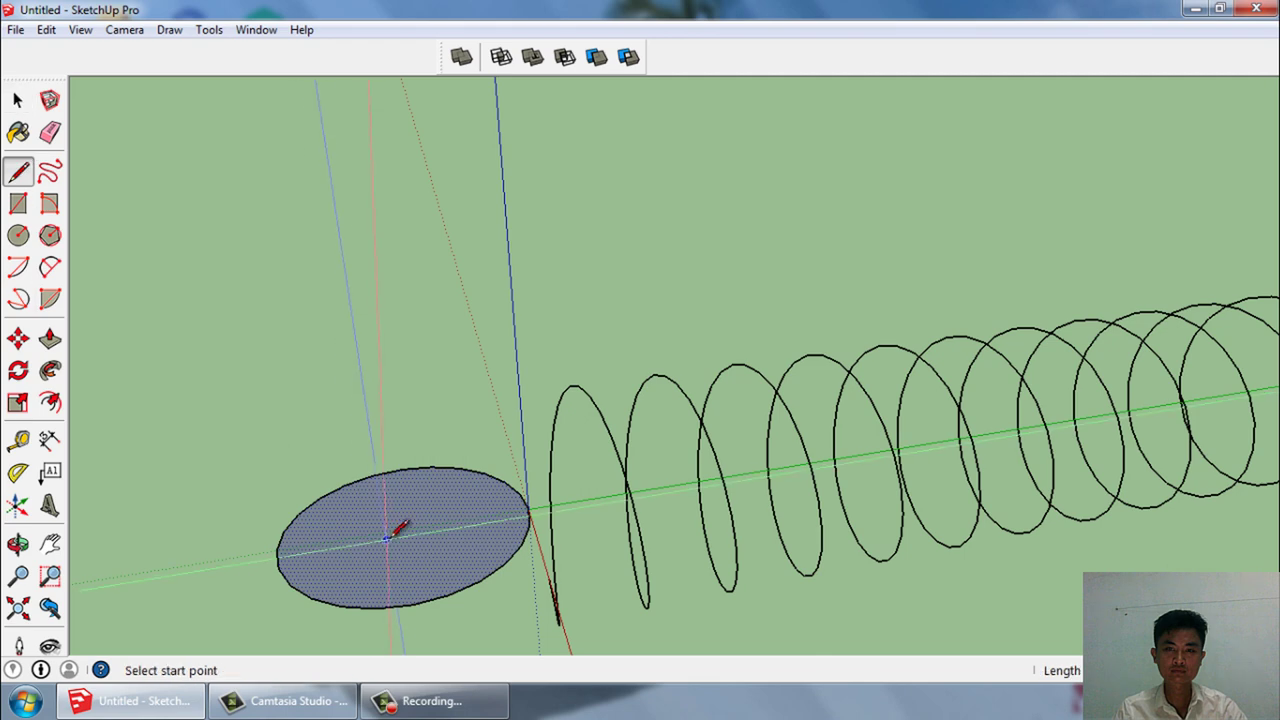
scroll(415, 522, "up", 2)
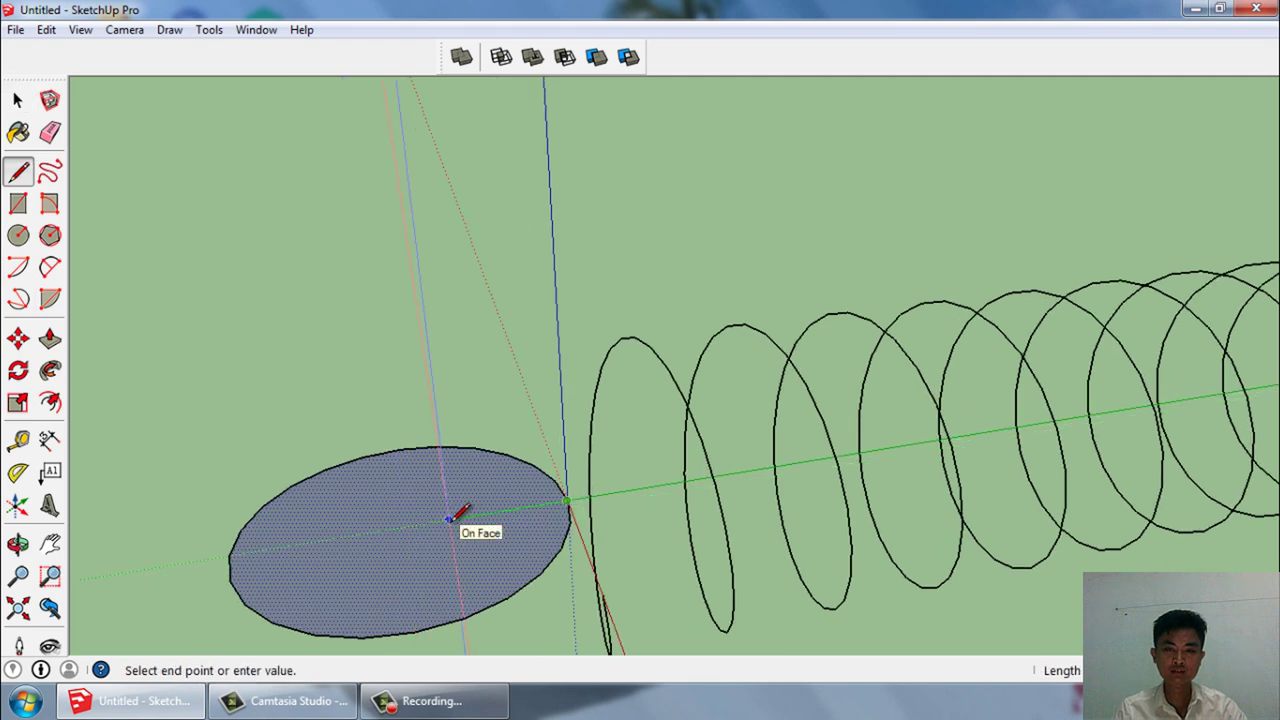
left_click(407, 527)
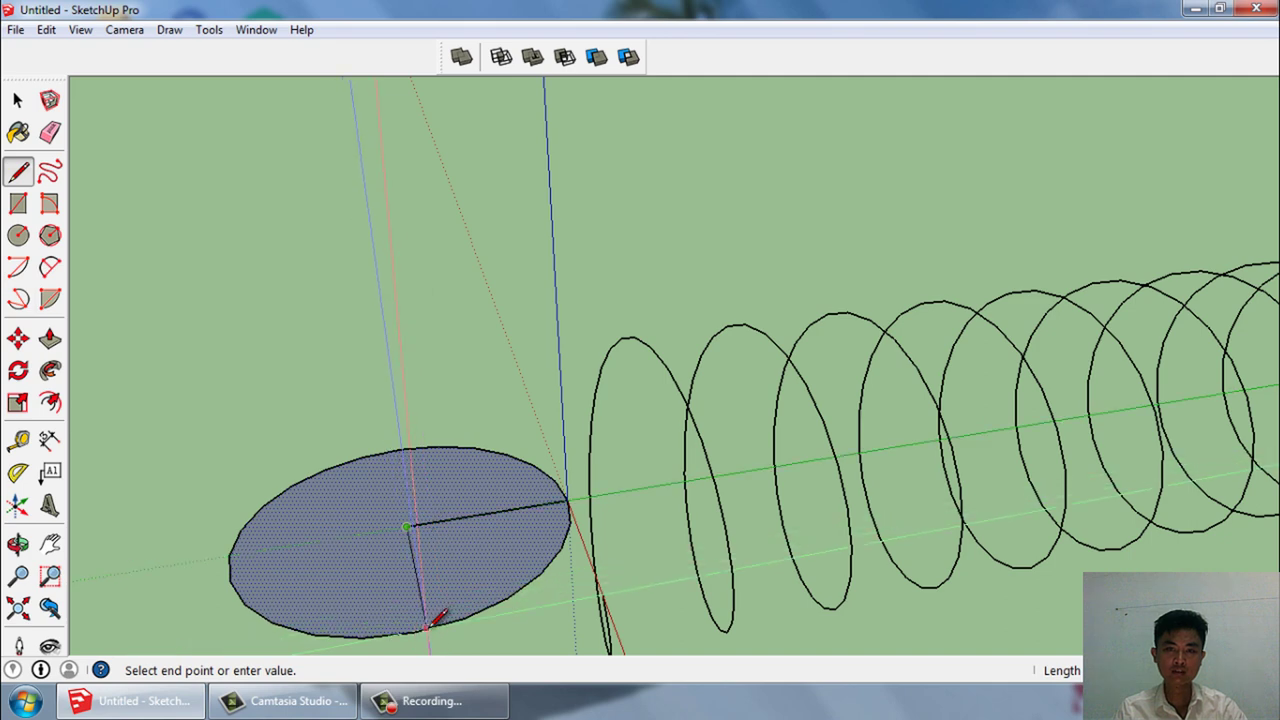
left_click(413, 630)
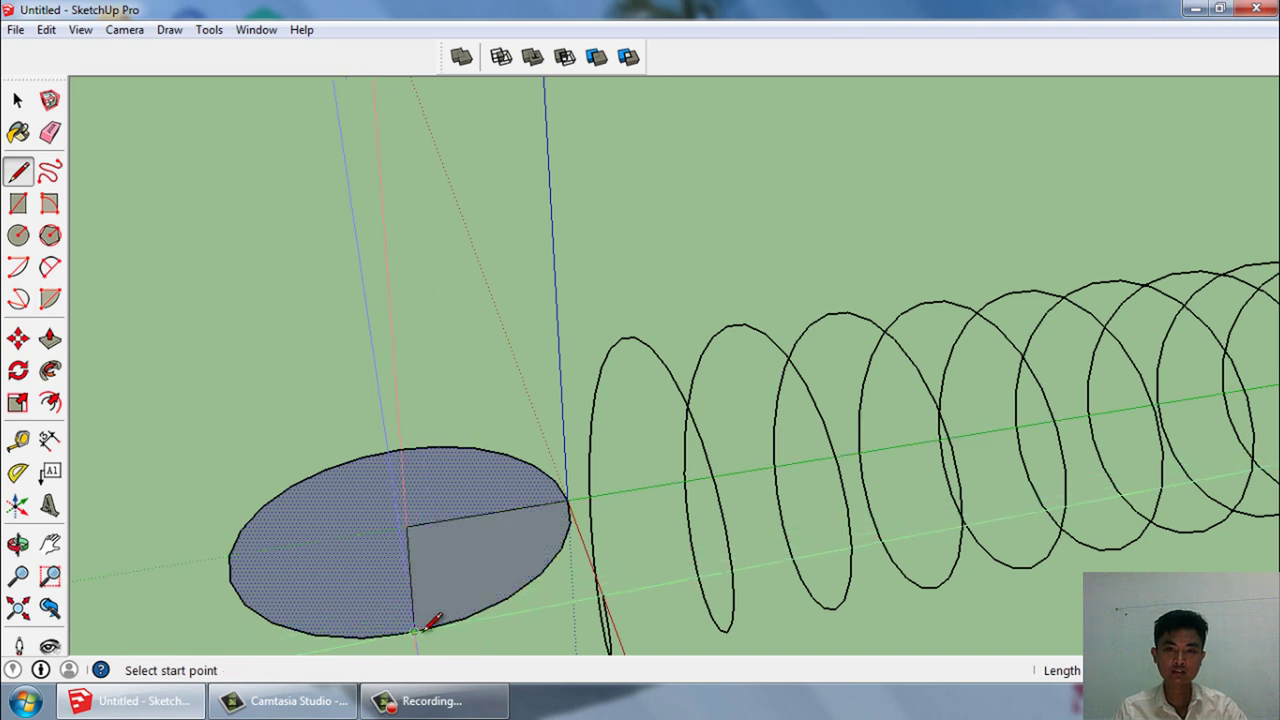
key("space")
mouse_move(492, 488)
middle_mouse_down()
mouse_move(543, 517)
mouse_move(560, 510)
middle_mouse_up()
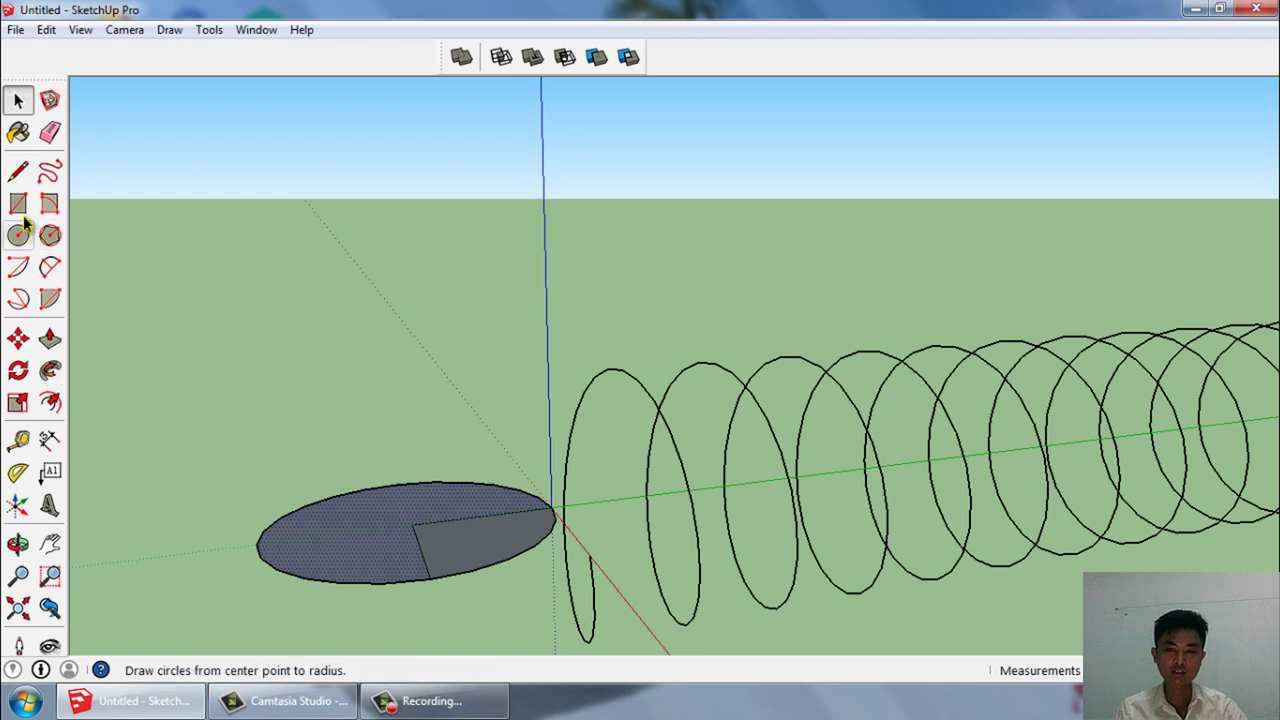
Draw a two-point arc from near the coil to a point on the circle's edge.
left_click(50, 266)
middle_click_drag(280, 370, 420, 450)
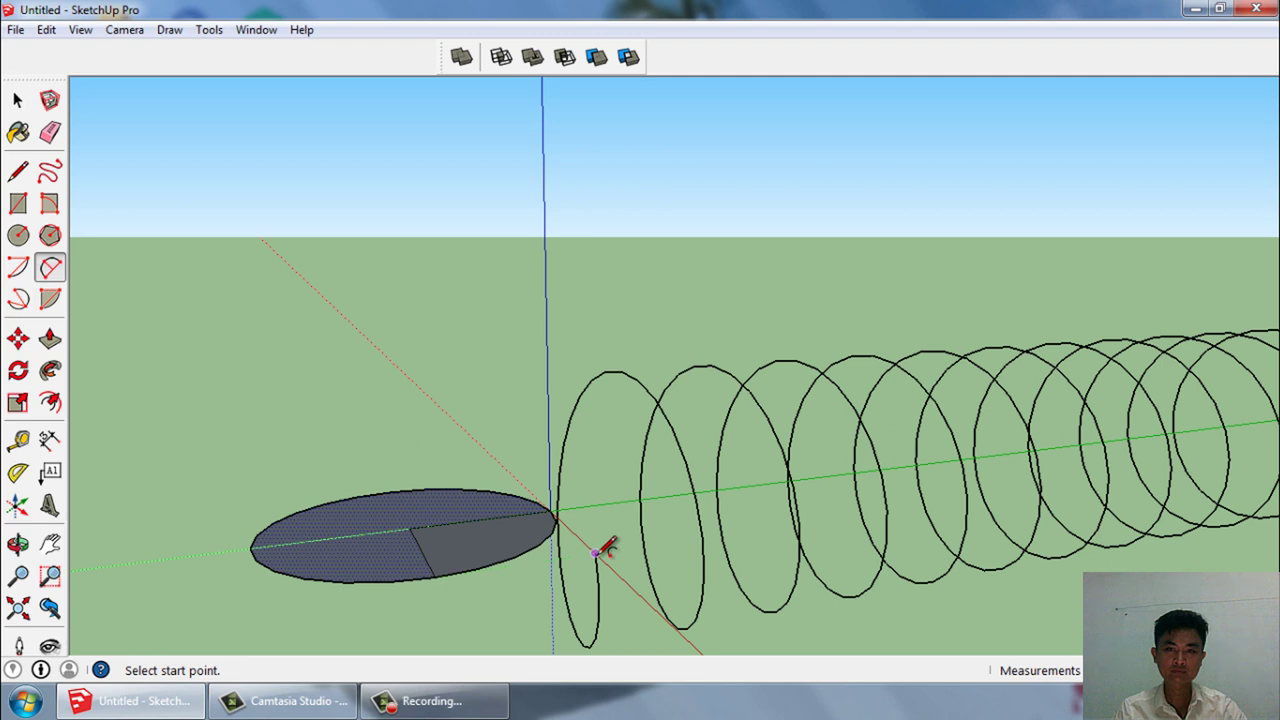
left_click(595, 552)
left_click(435, 576)
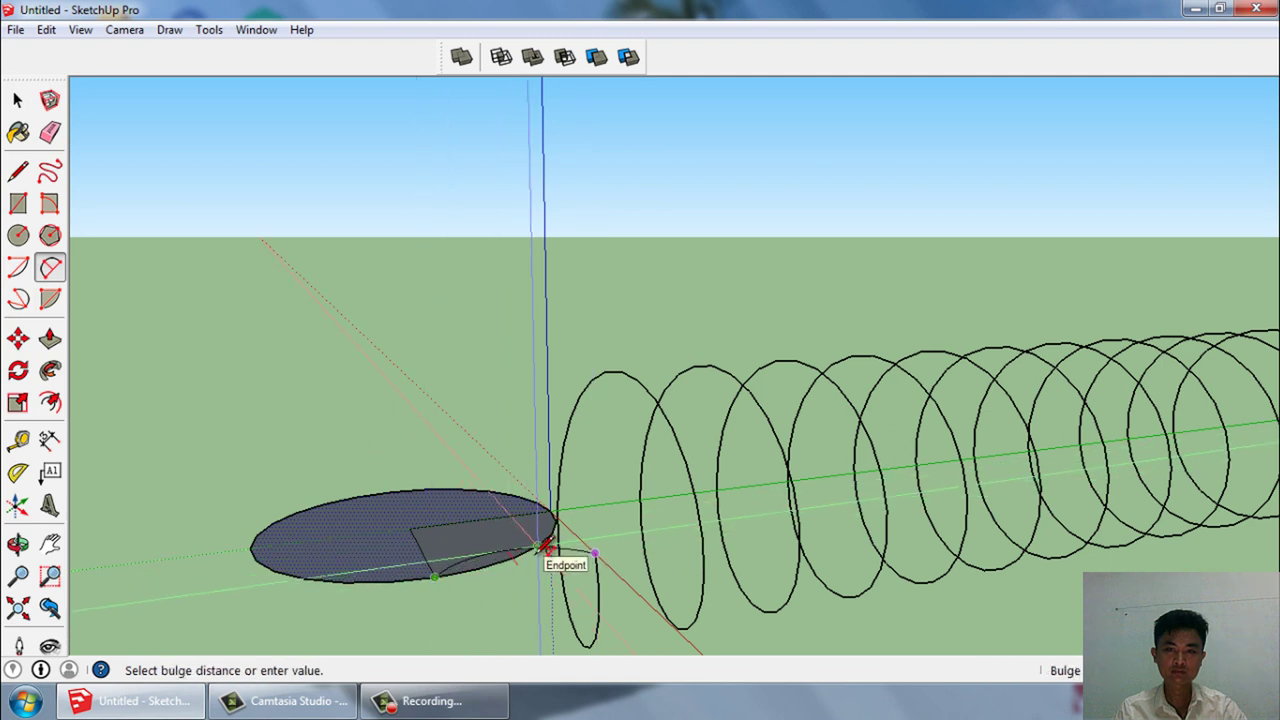
left_click(543, 545)
key("space")
mouse_move(571, 563)
middle_mouse_down()
mouse_move(680, 534)
mouse_move(673, 503)
mouse_move(563, 594)
mouse_move(697, 668)
mouse_move(766, 656)
mouse_move(891, 666)
mouse_move(853, 713)
mouse_move(740, 715)
mouse_move(705, 640)
mouse_move(706, 509)
mouse_move(786, 509)
mouse_move(780, 545)
middle_mouse_up()
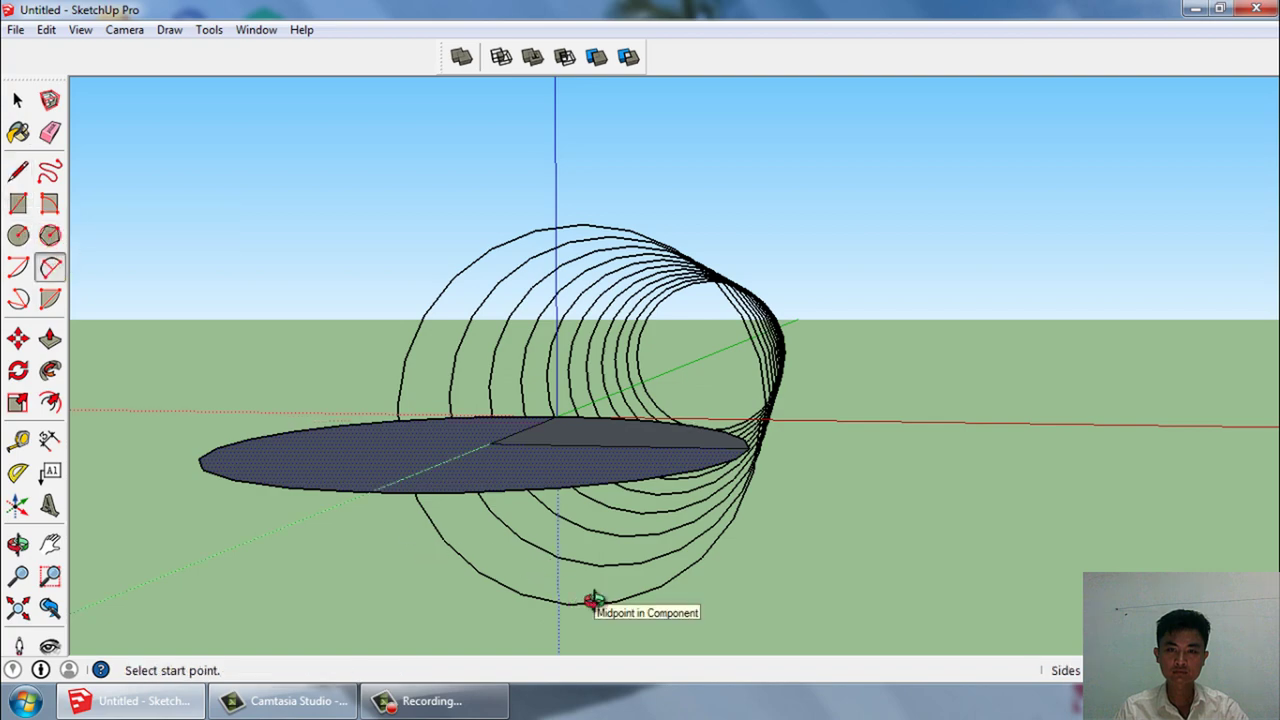
Draw a connecting arc from the coil's bottom to the disc rim, setting its bulge.
middle_click_drag(593, 600, 675, 567)
mouse_move(579, 583)
middle_mouse_down()
mouse_move(591, 594)
mouse_move(546, 609)
mouse_move(371, 600)
mouse_move(749, 606)
mouse_move(610, 641)
mouse_move(563, 686)
mouse_move(909, 554)
mouse_move(748, 625)
mouse_move(777, 674)
mouse_move(734, 663)
mouse_move(720, 622)
mouse_move(766, 586)
mouse_move(524, 666)
mouse_move(808, 532)
middle_mouse_up()
left_click(687, 611)
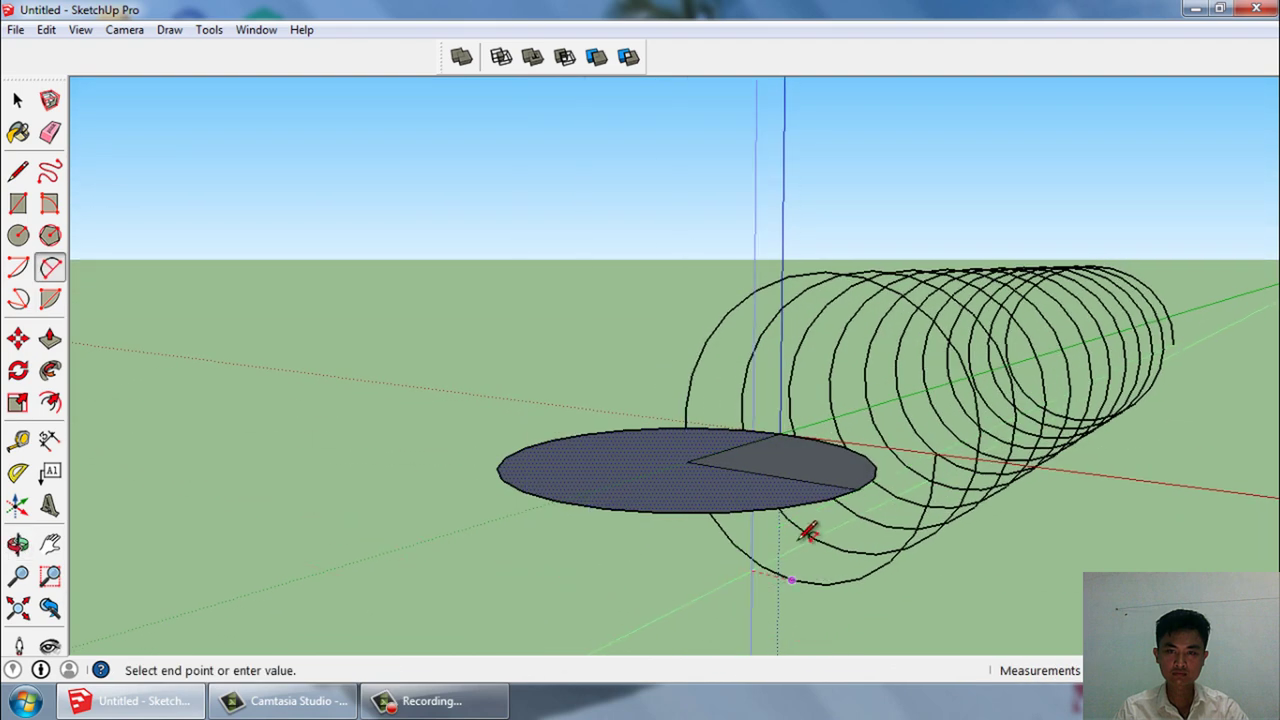
left_click(860, 488)
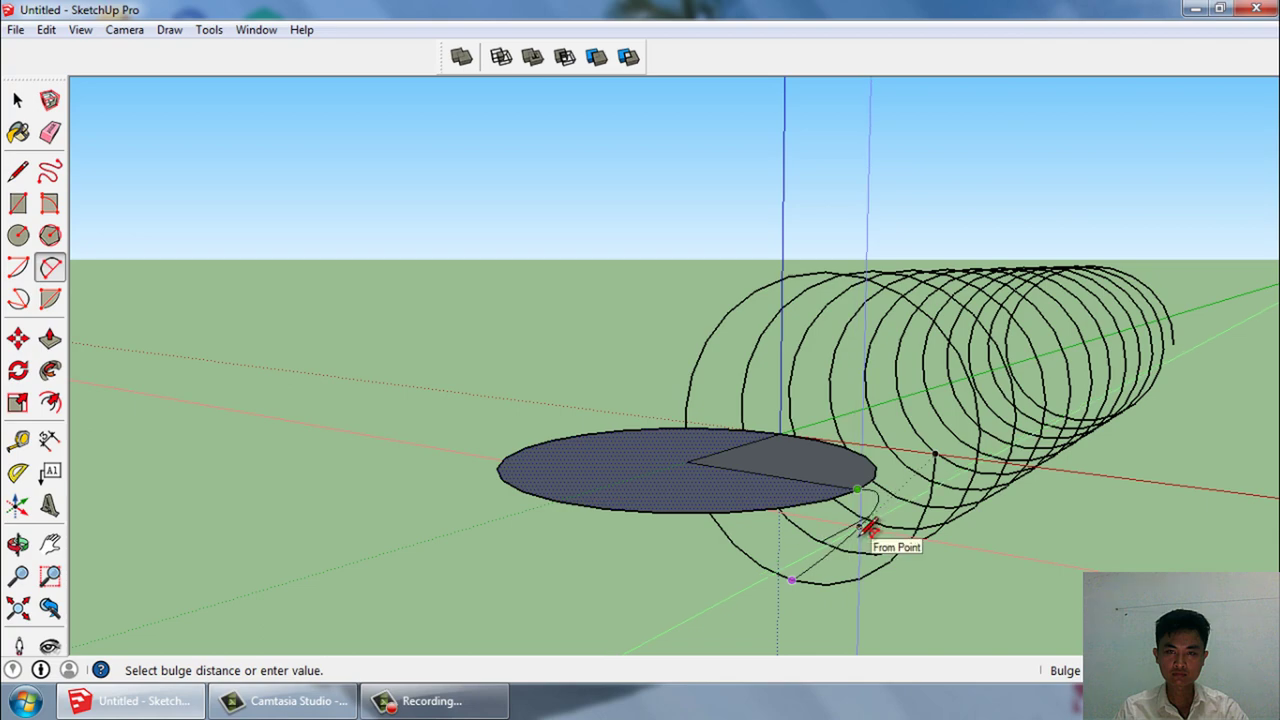
middle_click_drag(871, 528, 708, 550)
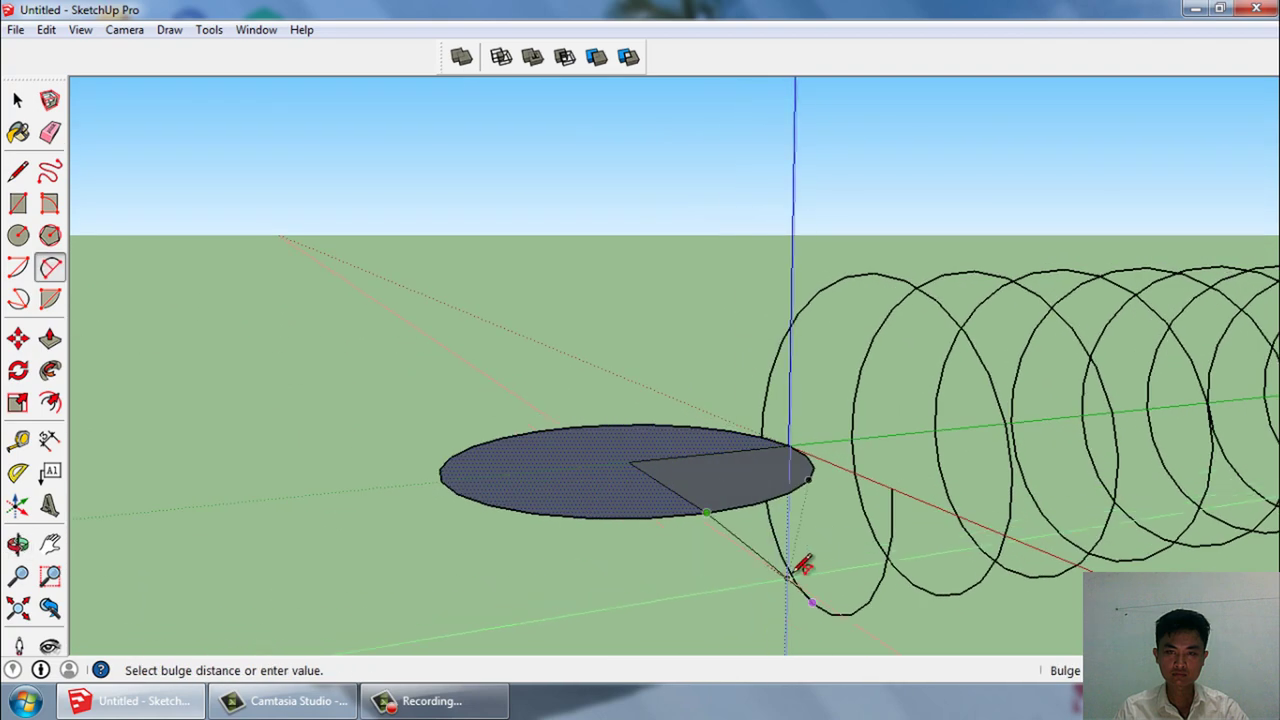
mouse_move(809, 563)
middle_mouse_down()
mouse_move(866, 566)
mouse_move(840, 565)
mouse_move(1006, 526)
middle_mouse_up()
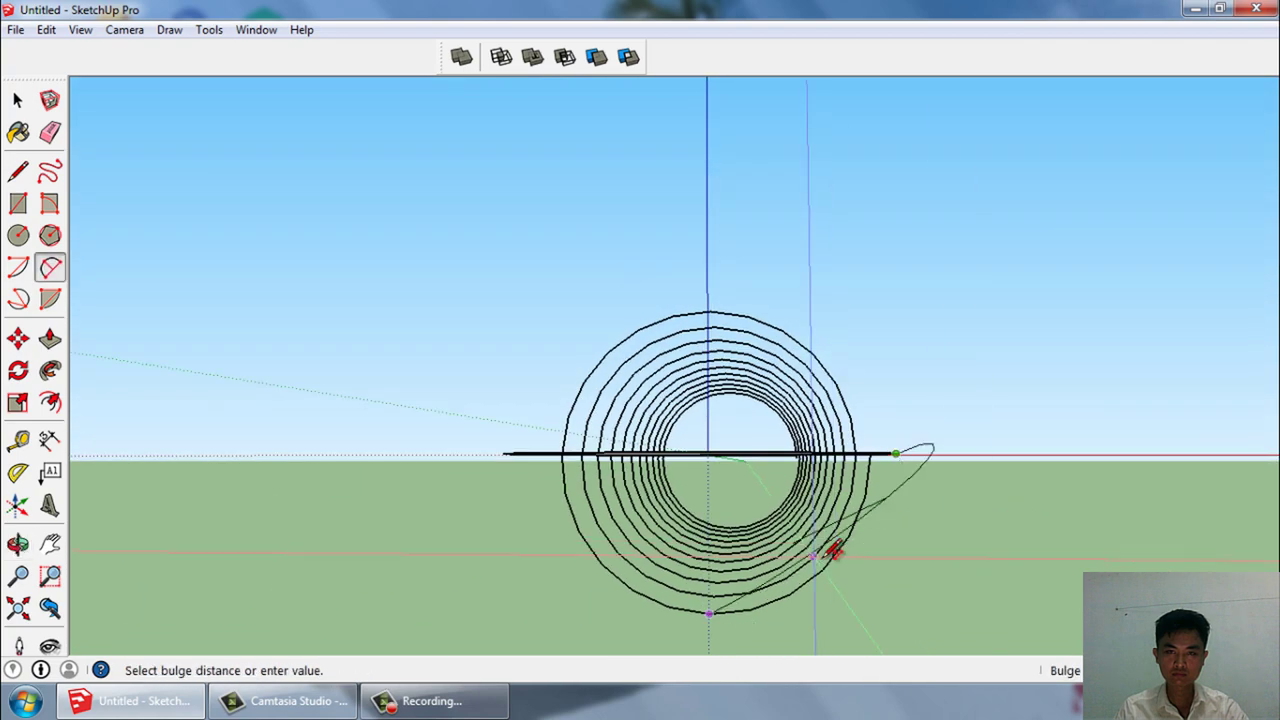
middle_click_drag(814, 557, 917, 620)
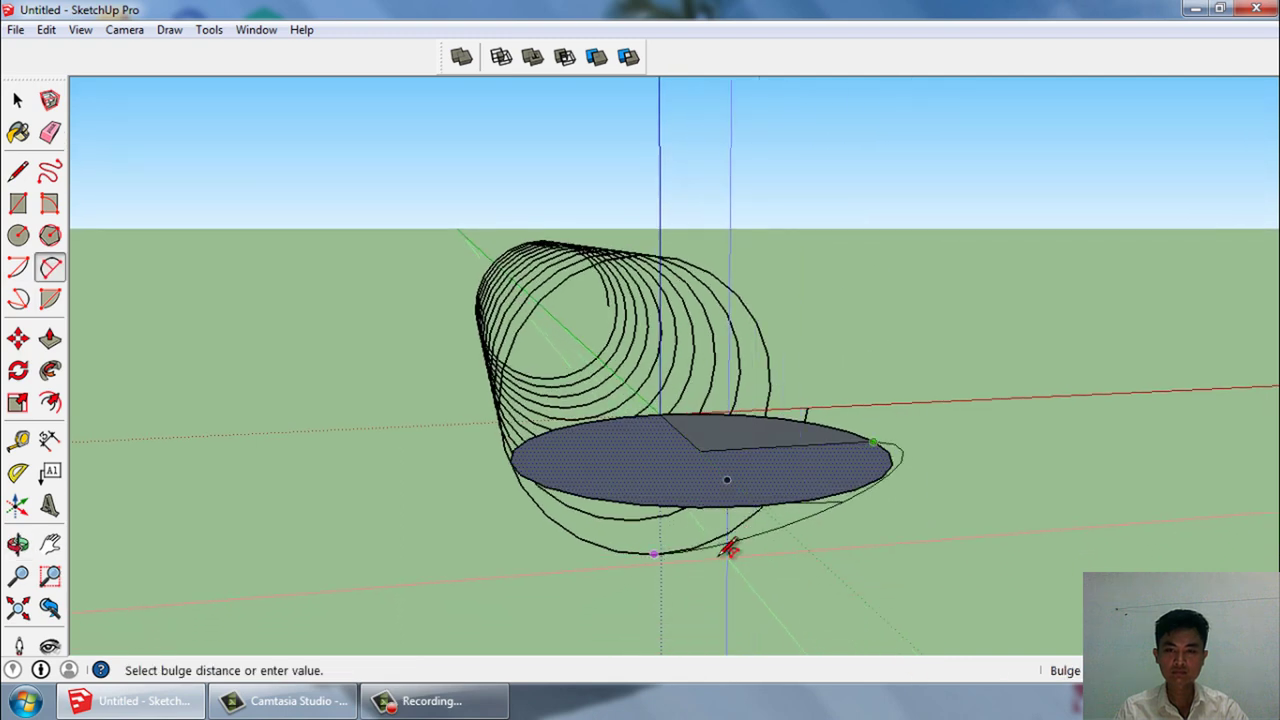
mouse_move(720, 540)
middle_mouse_down()
mouse_move(743, 537)
mouse_move(890, 415)
middle_mouse_up()
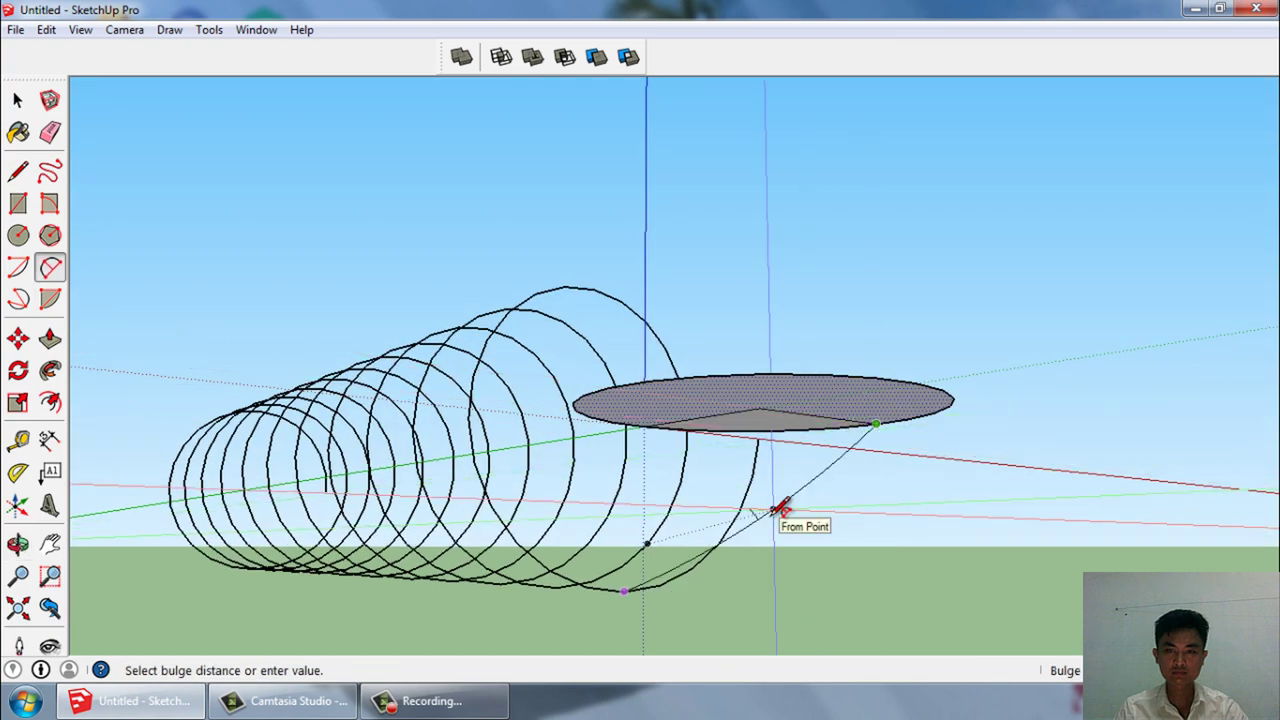
left_click(780, 508)
key("space")
mouse_move(874, 506)
middle_mouse_down()
mouse_move(463, 673)
mouse_move(543, 694)
mouse_move(623, 686)
mouse_move(840, 583)
mouse_move(816, 689)
mouse_move(752, 626)
mouse_move(684, 664)
middle_mouse_up()
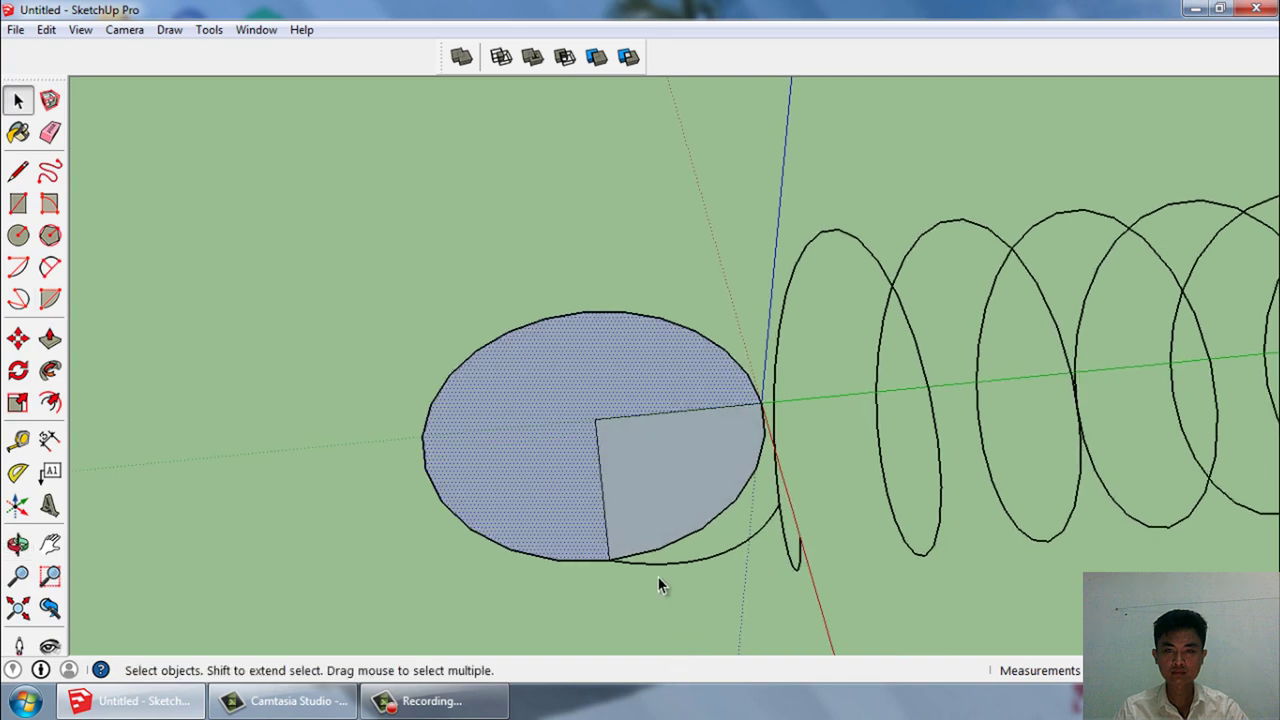
Draw an arc from the coil segment's midpoint to the disc's radius end.
mouse_move(660, 531)
middle_mouse_down()
mouse_move(629, 500)
mouse_move(463, 537)
mouse_move(608, 556)
mouse_move(457, 600)
mouse_move(694, 543)
mouse_move(537, 543)
mouse_move(568, 508)
middle_mouse_up()
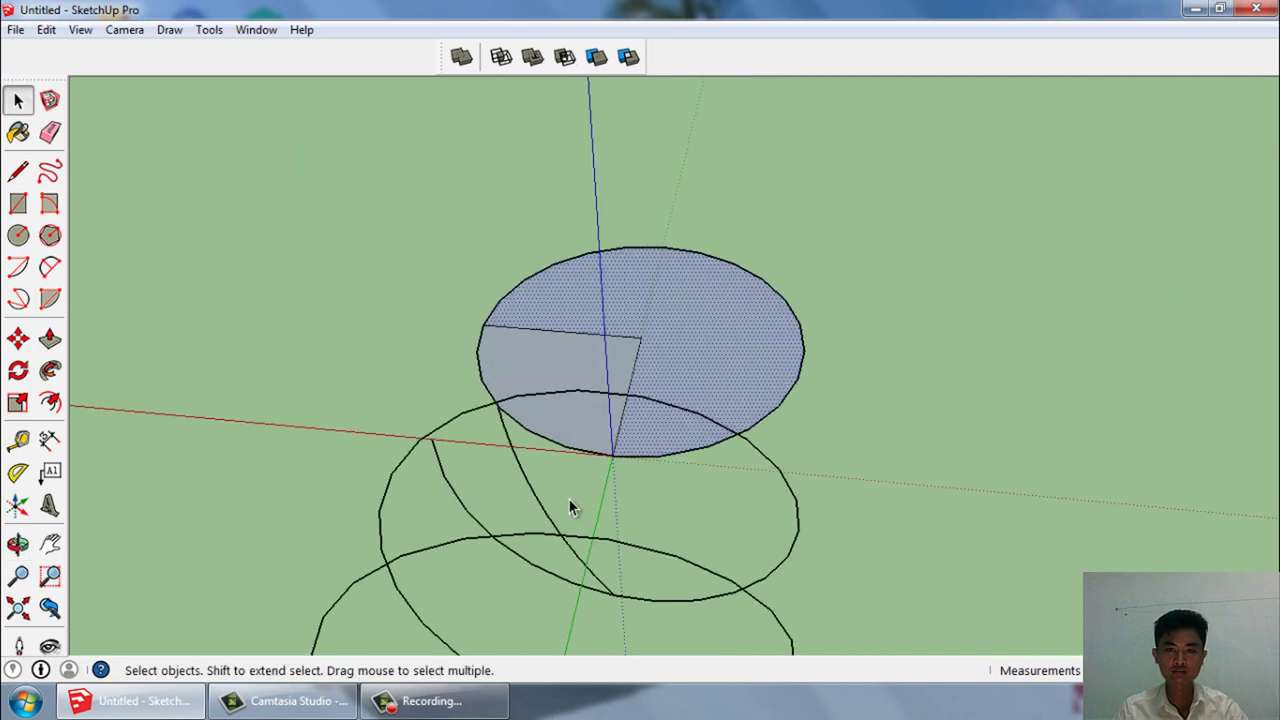
scroll(570, 507, "up", 2)
left_click(502, 480)
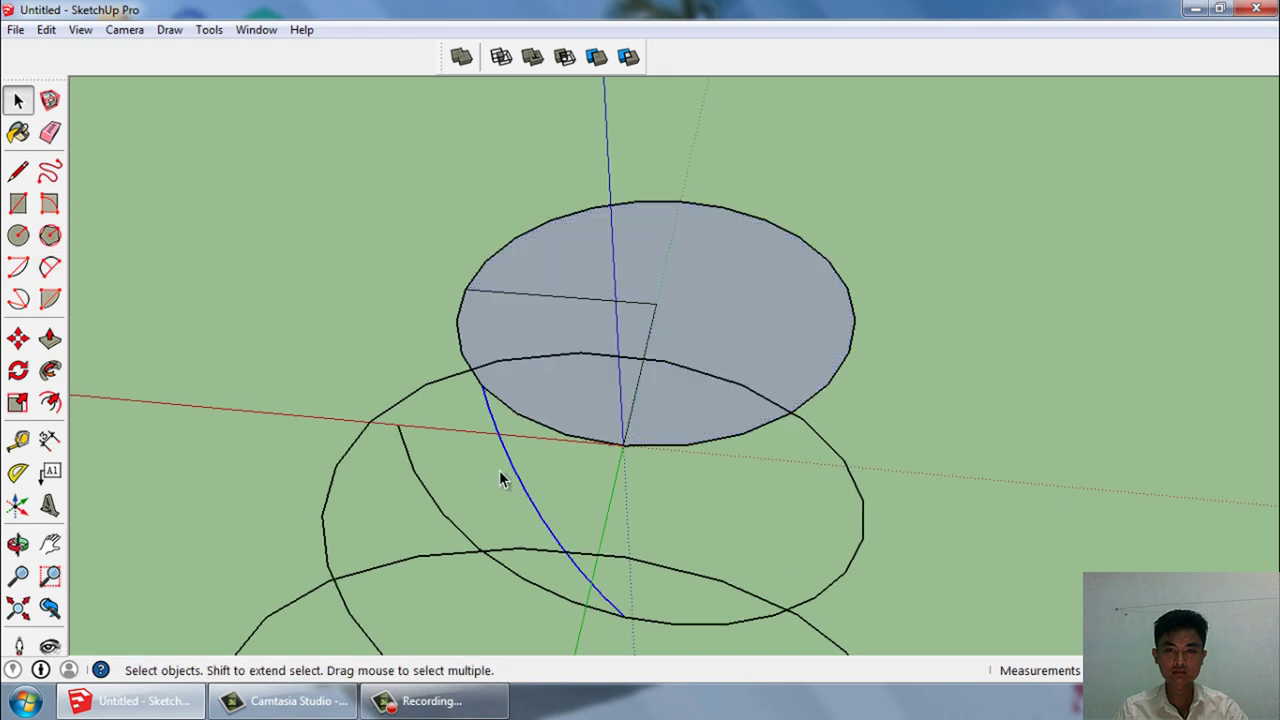
left_click(56, 258)
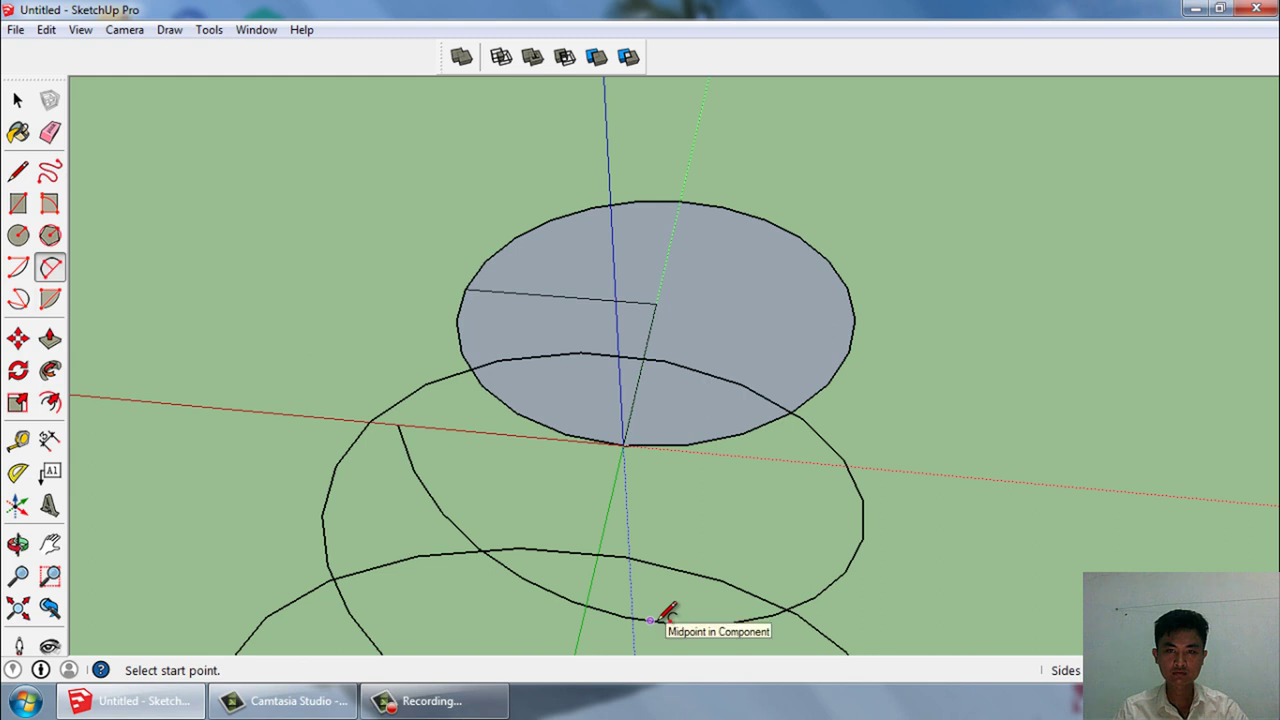
left_click(651, 620)
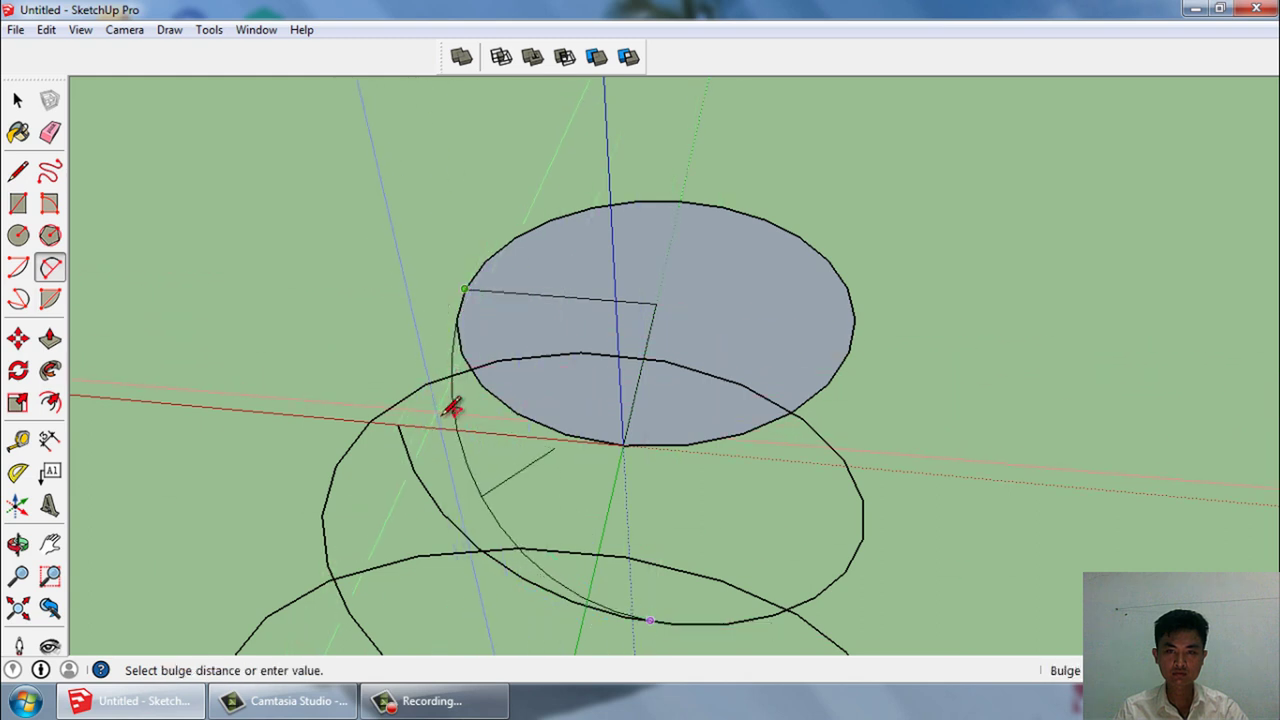
left_click(463, 493)
key("space")
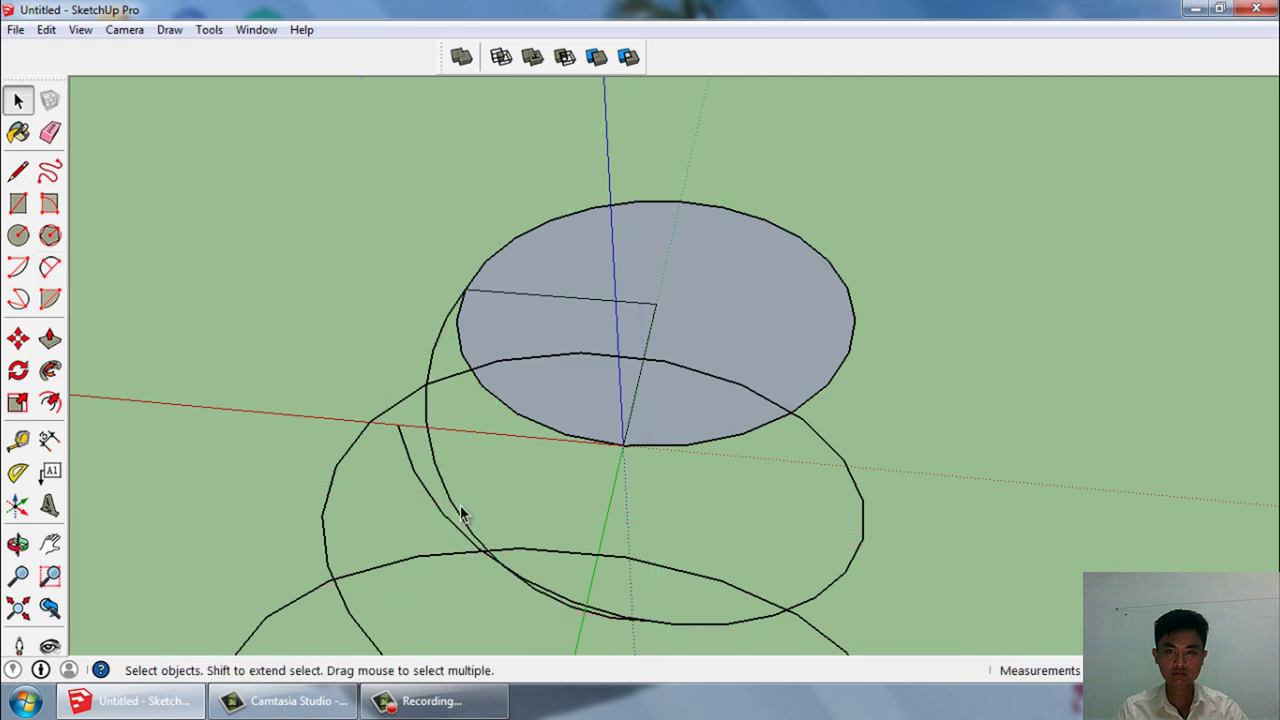
mouse_move(460, 505)
middle_mouse_down()
mouse_move(594, 543)
mouse_move(931, 501)
mouse_move(971, 534)
mouse_move(871, 563)
mouse_move(986, 486)
mouse_move(982, 459)
mouse_move(913, 512)
middle_mouse_up()
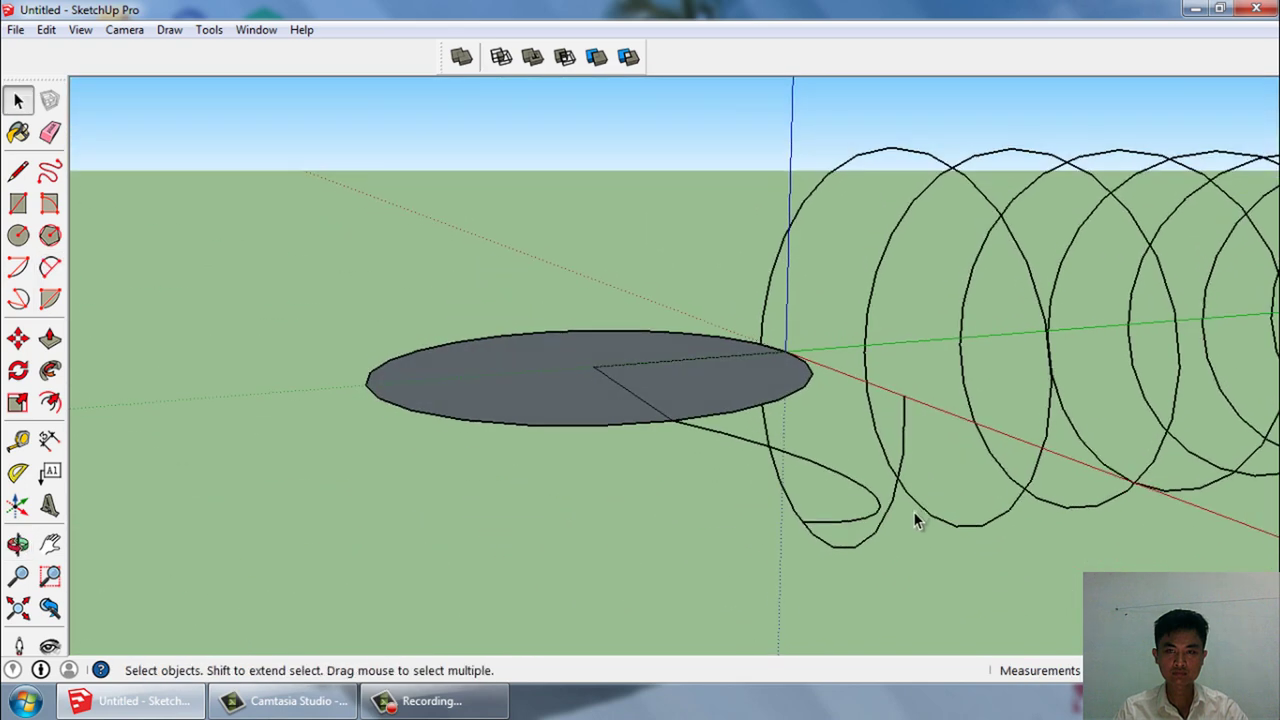
Inspect the hook by orbiting and briefly selecting the helix.
left_click(864, 541)
left_click(626, 537)
middle_click_drag(803, 500, 918, 500)
left_click(895, 492)
left_click(677, 549)
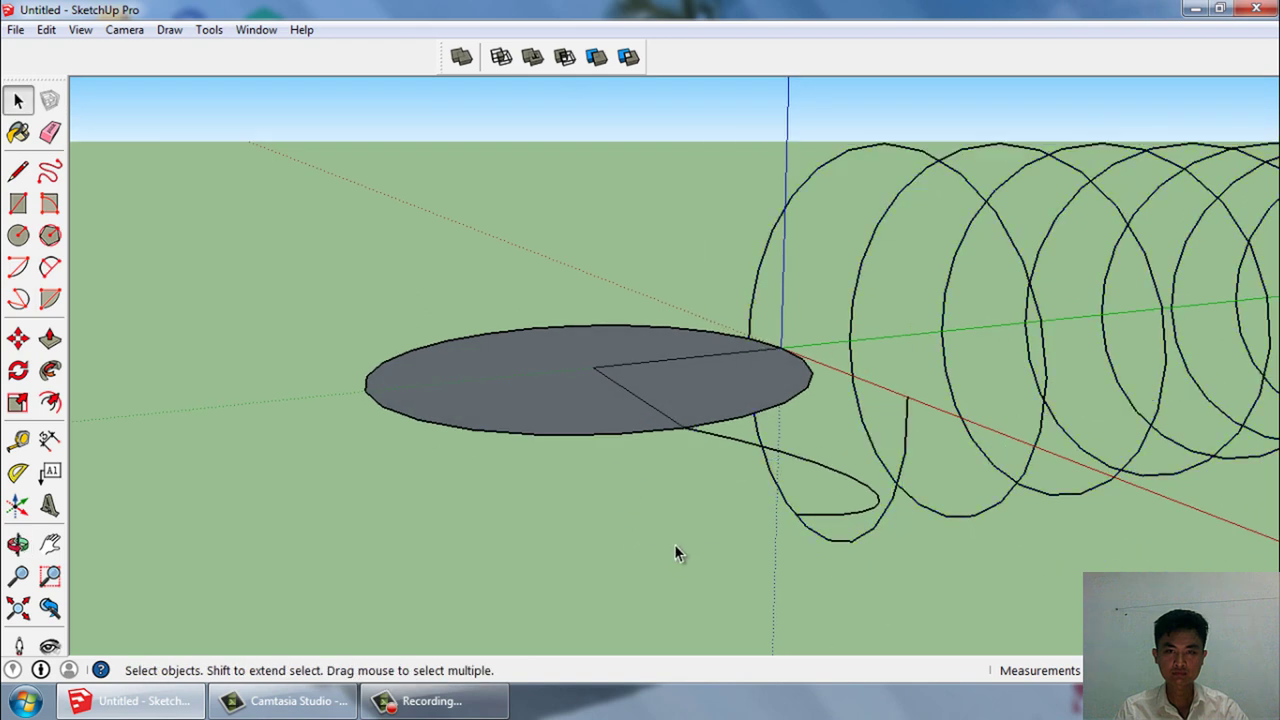
middle_click_drag(677, 549, 598, 480)
Split the construction disc with a radius line, then delete its faces, arc and radius edges.
left_click(18, 172)
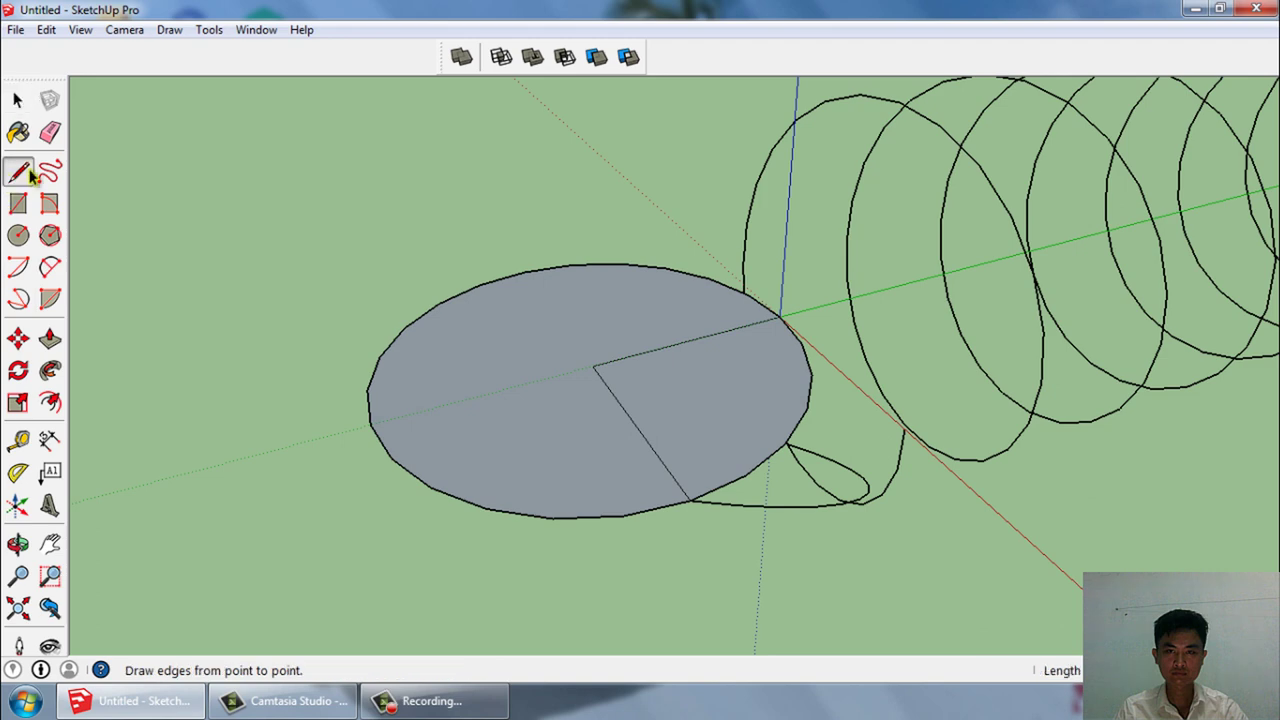
scroll(480, 295, "up", 3)
left_click(640, 393)
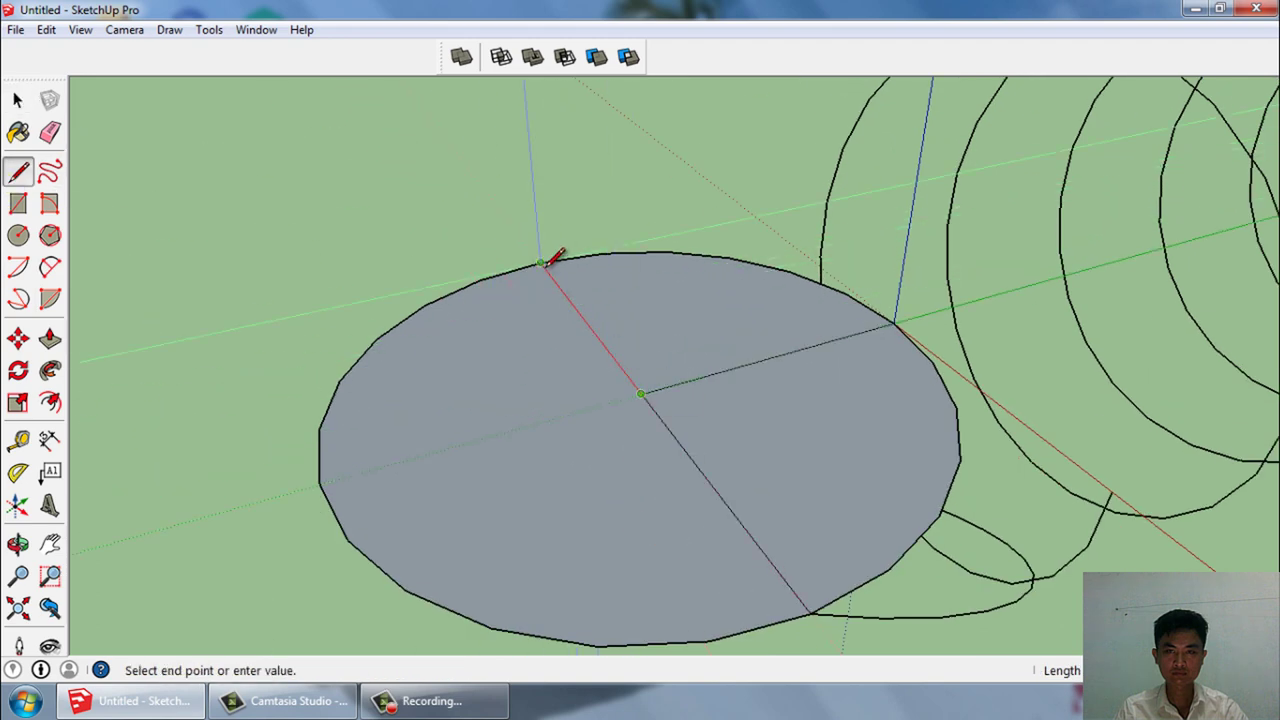
key("space")
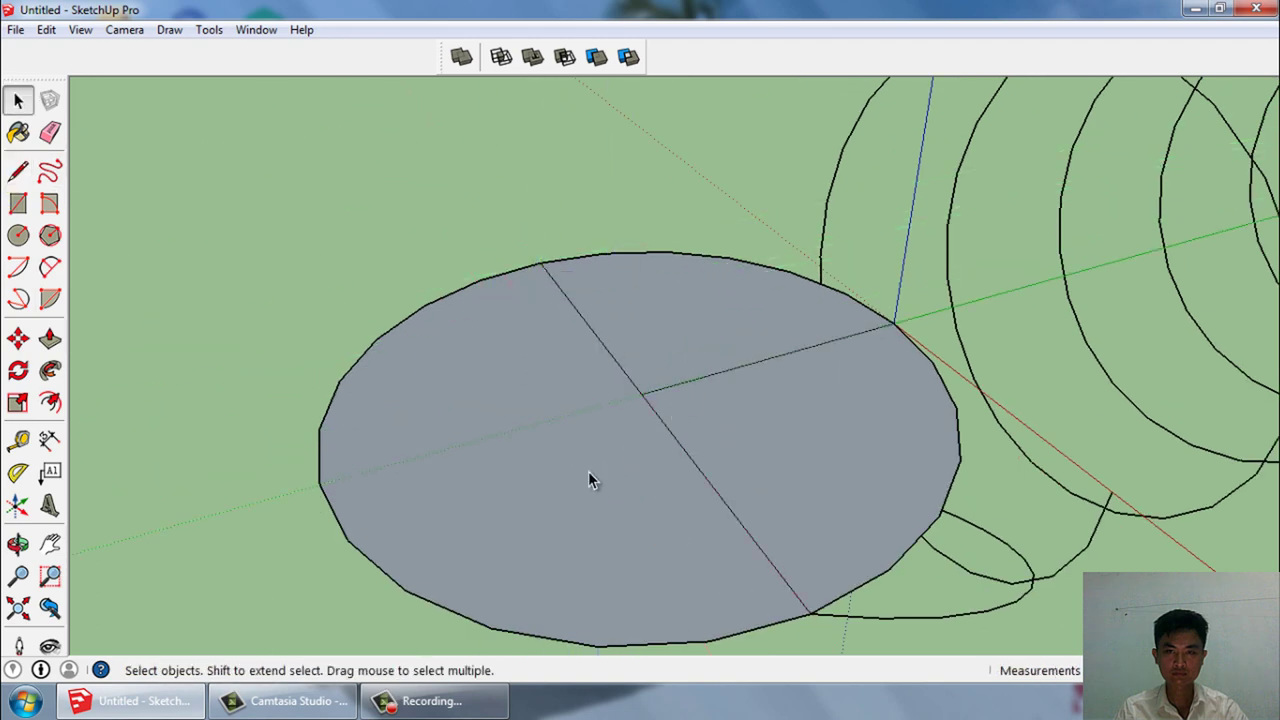
left_click(588, 480)
key("Delete")
left_click(726, 517)
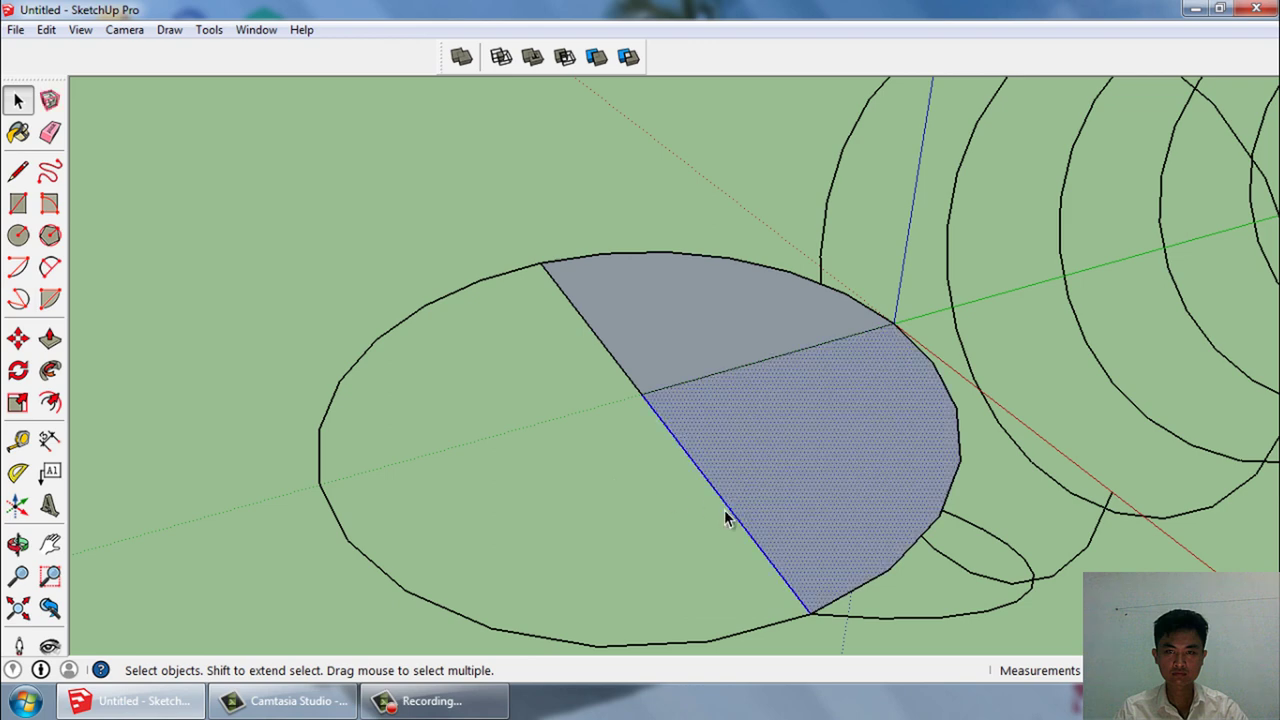
key("Delete")
left_click(631, 371)
key("Delete")
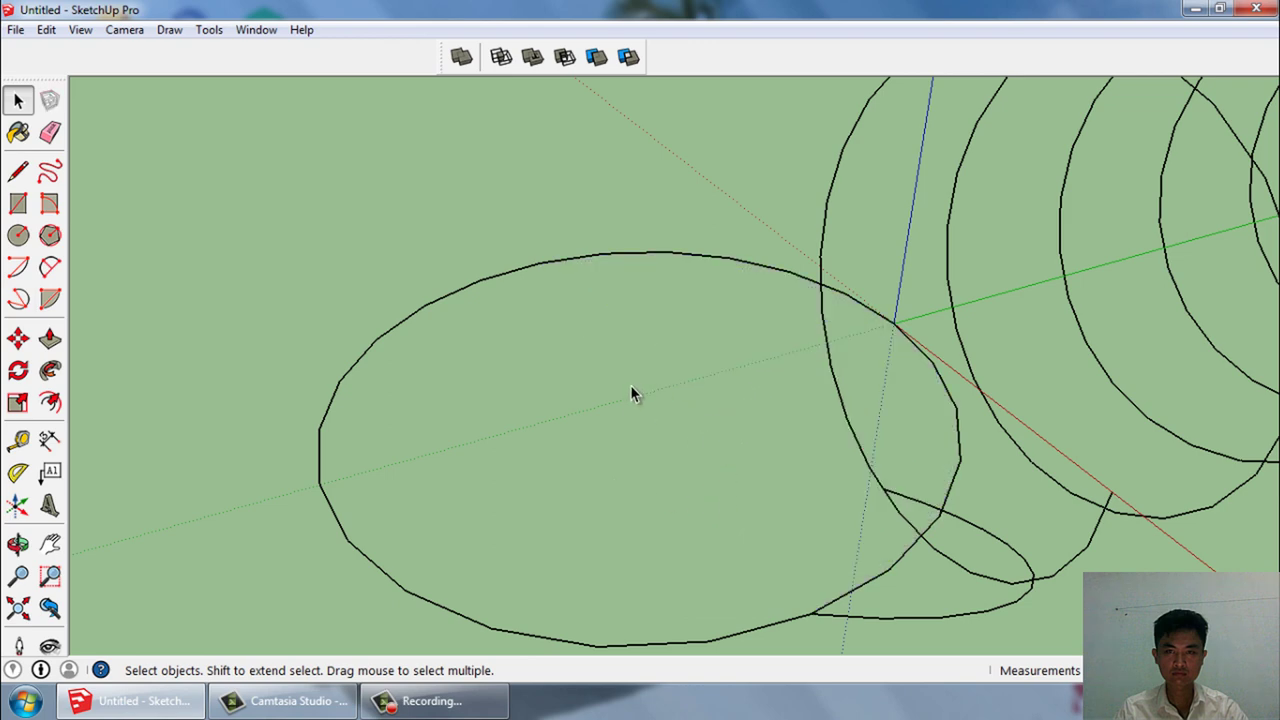
key("ctrl+z")
left_click(620, 250)
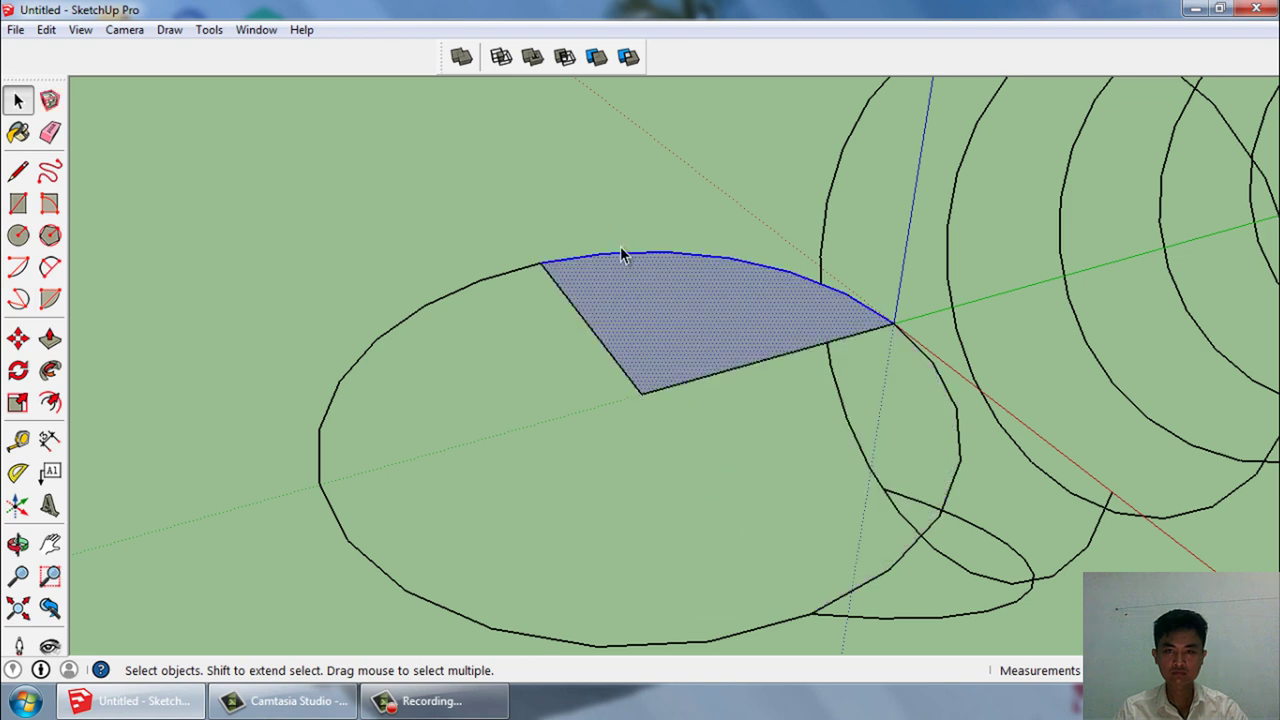
key("Delete")
left_click_drag(616, 330, 616, 331)
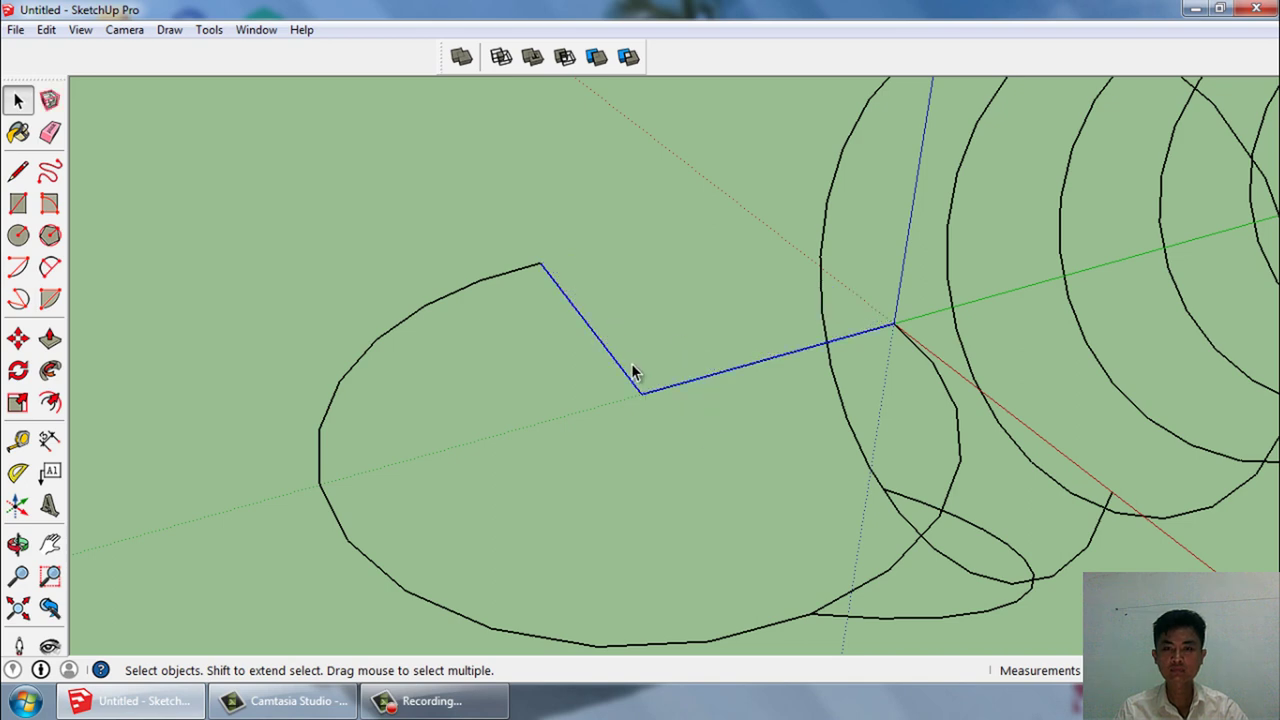
Explode the hook curve group and delete the short stray segment at the coil's base.
middle_click_drag(688, 418, 853, 532)
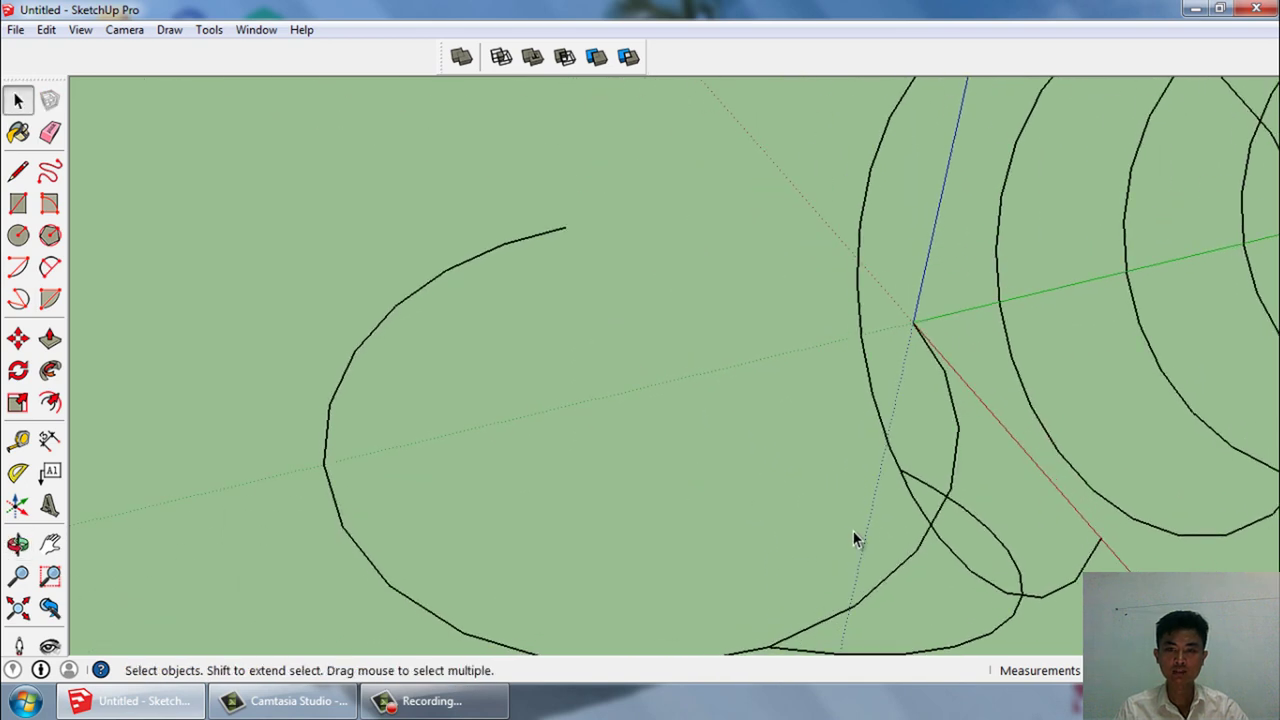
middle_click_drag(930, 506, 836, 590)
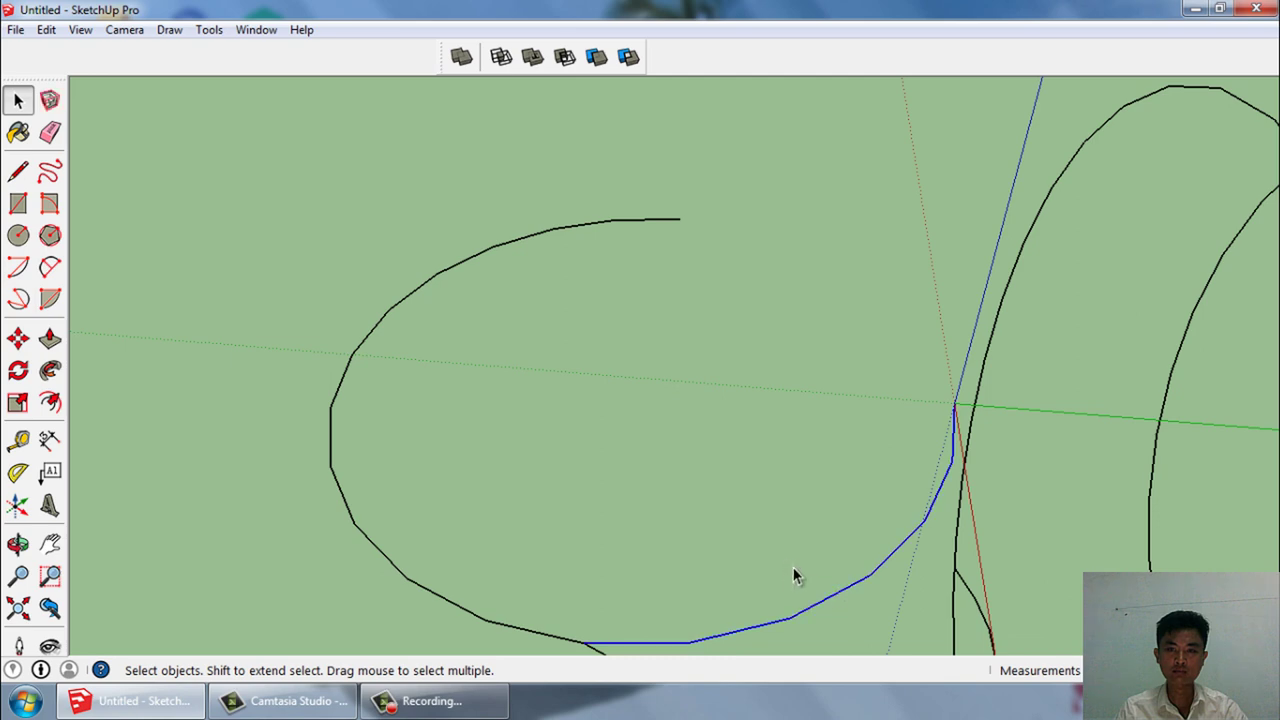
middle_click_drag(707, 430, 926, 503)
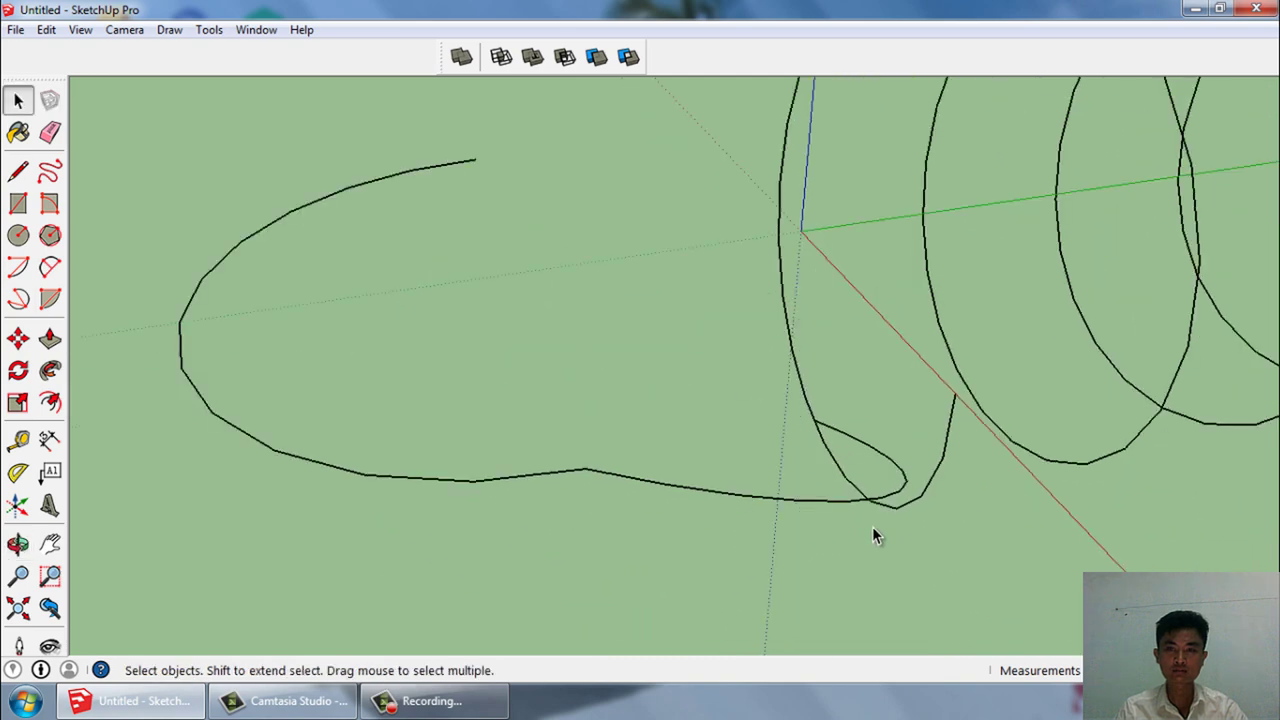
left_click(913, 501)
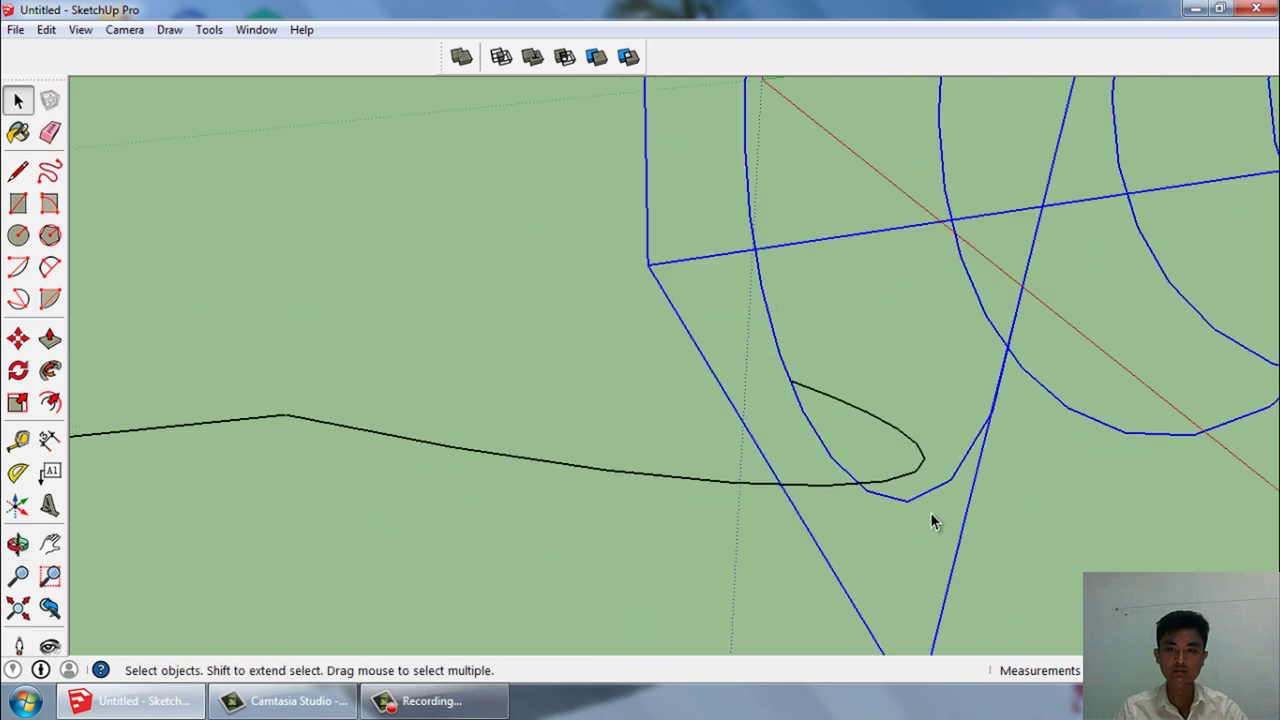
right_click(928, 495)
left_click(990, 203)
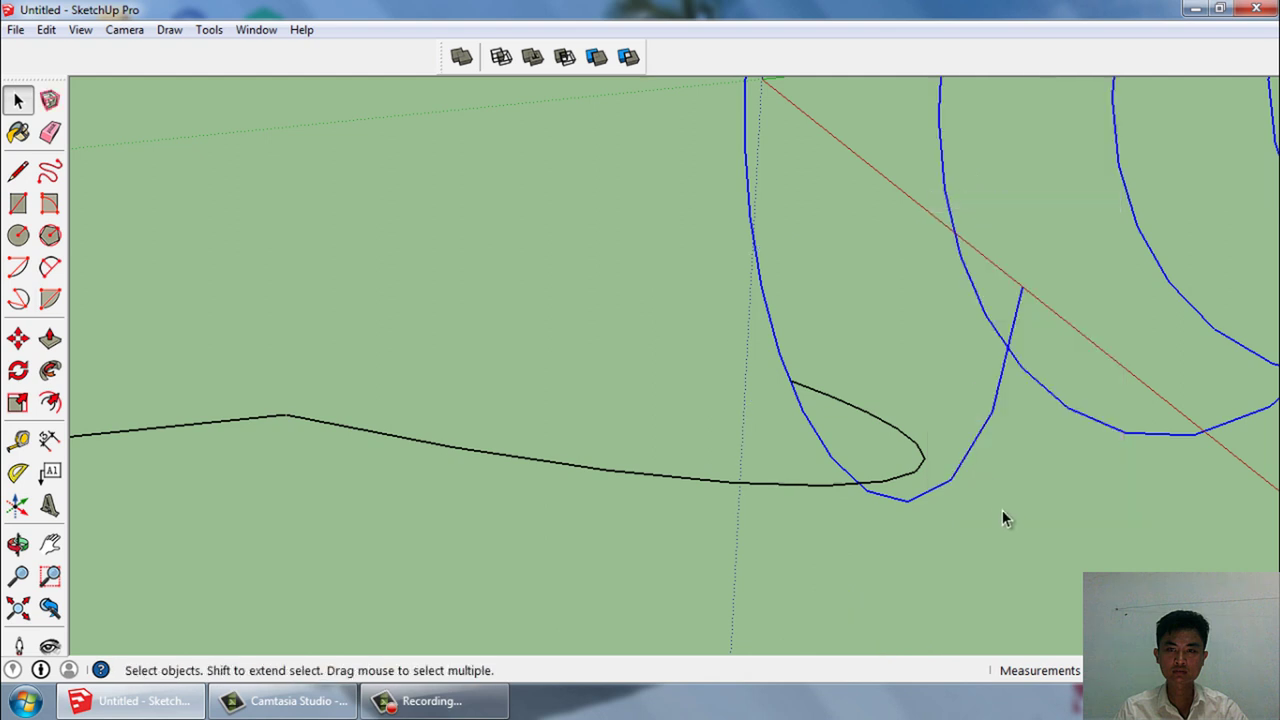
left_click(947, 465)
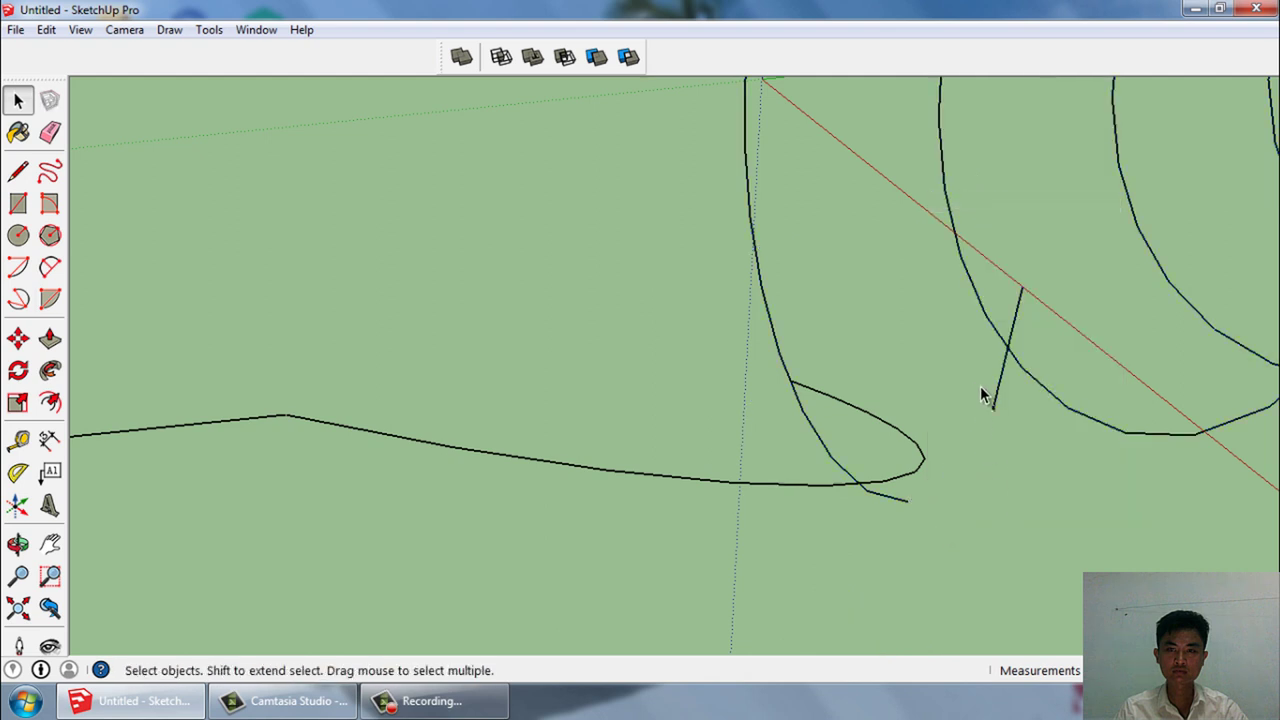
left_click(840, 474)
key("Delete")
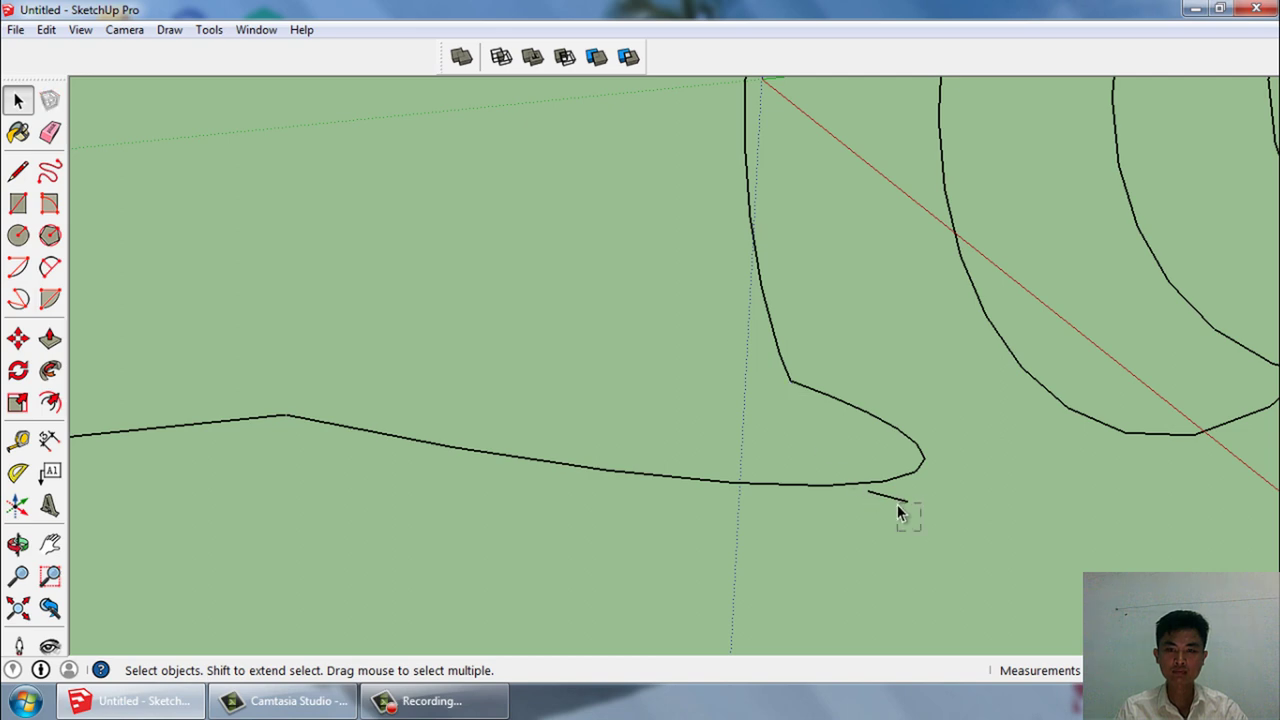
scroll(887, 526, "down", 3)
scroll(735, 580, "down", 3)
Copy the hook curve from the spring's start to the helix's far end.
scroll(694, 555, "down", 2)
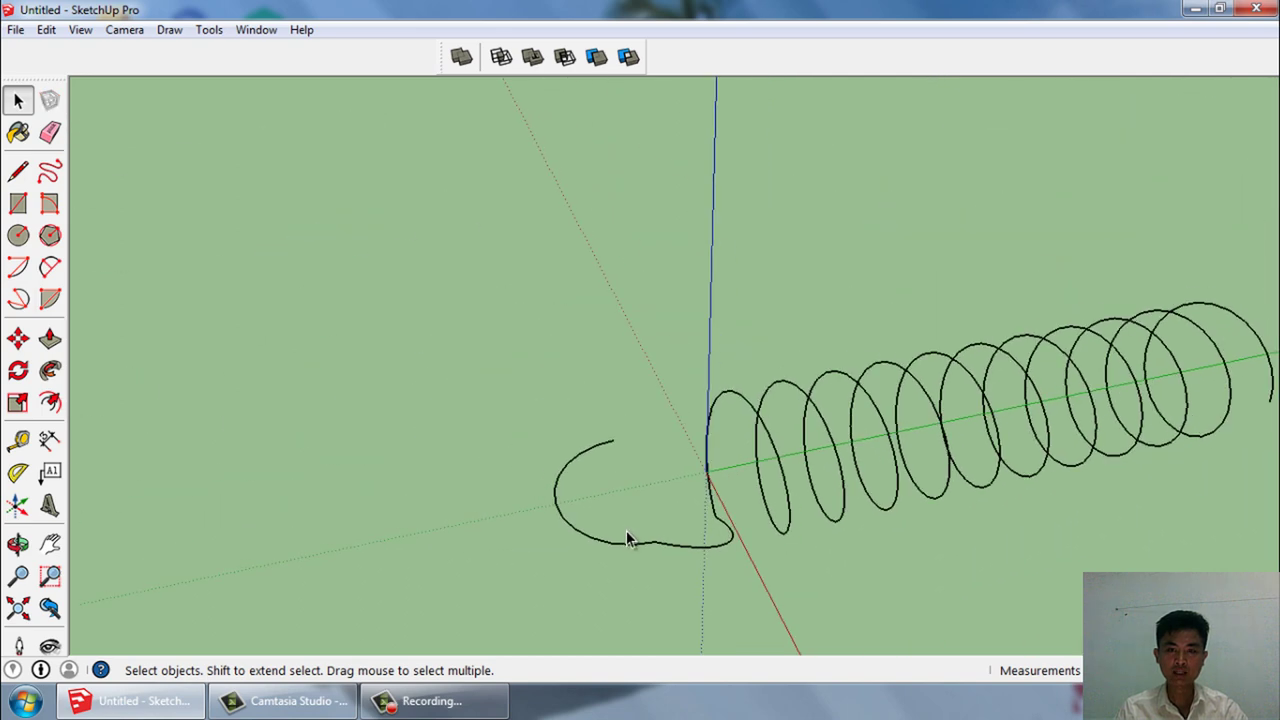
scroll(626, 532, "down", 2)
middle_click_drag(750, 525, 670, 541)
scroll(676, 558, "up", 2)
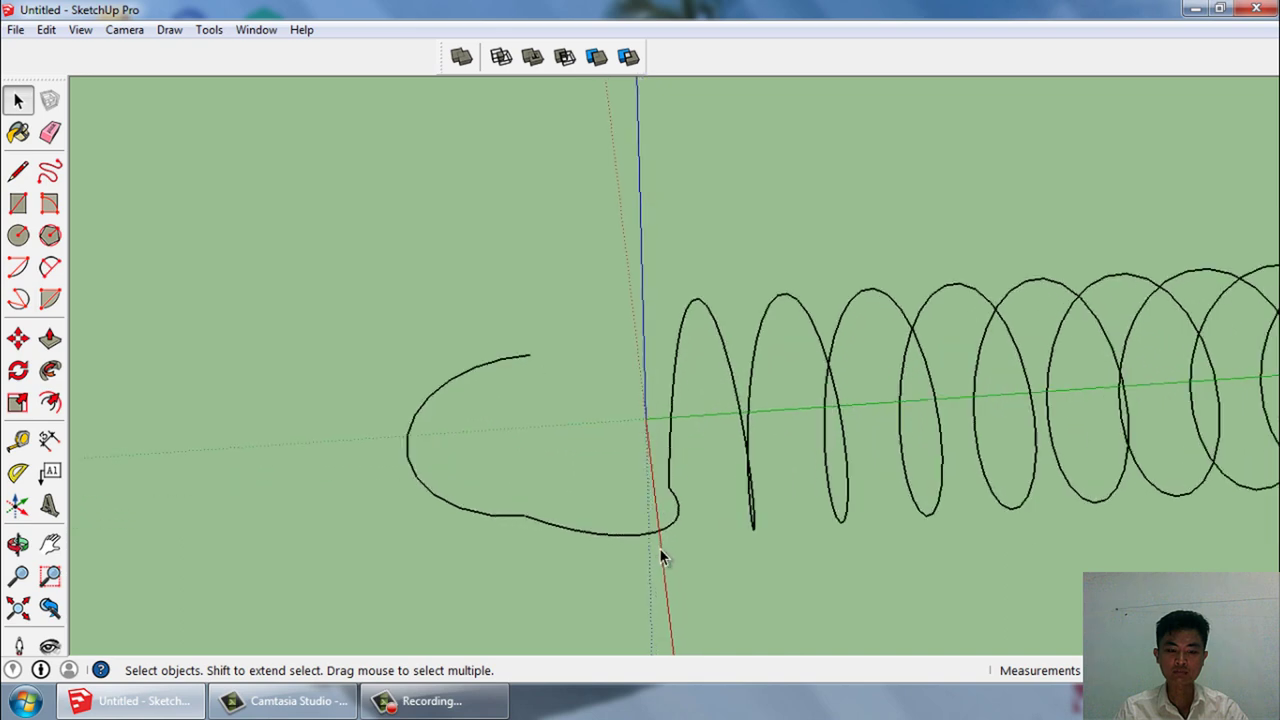
left_click(616, 533)
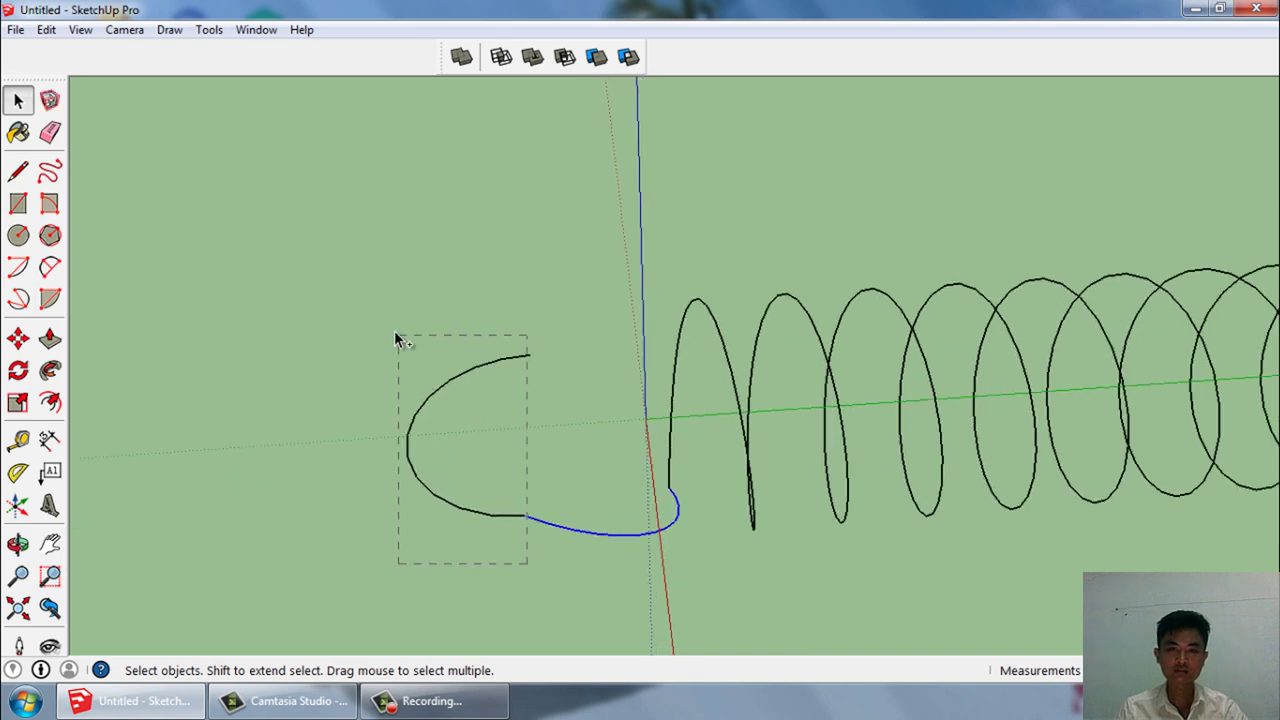
key("m")
scroll(600, 466, "up", 1)
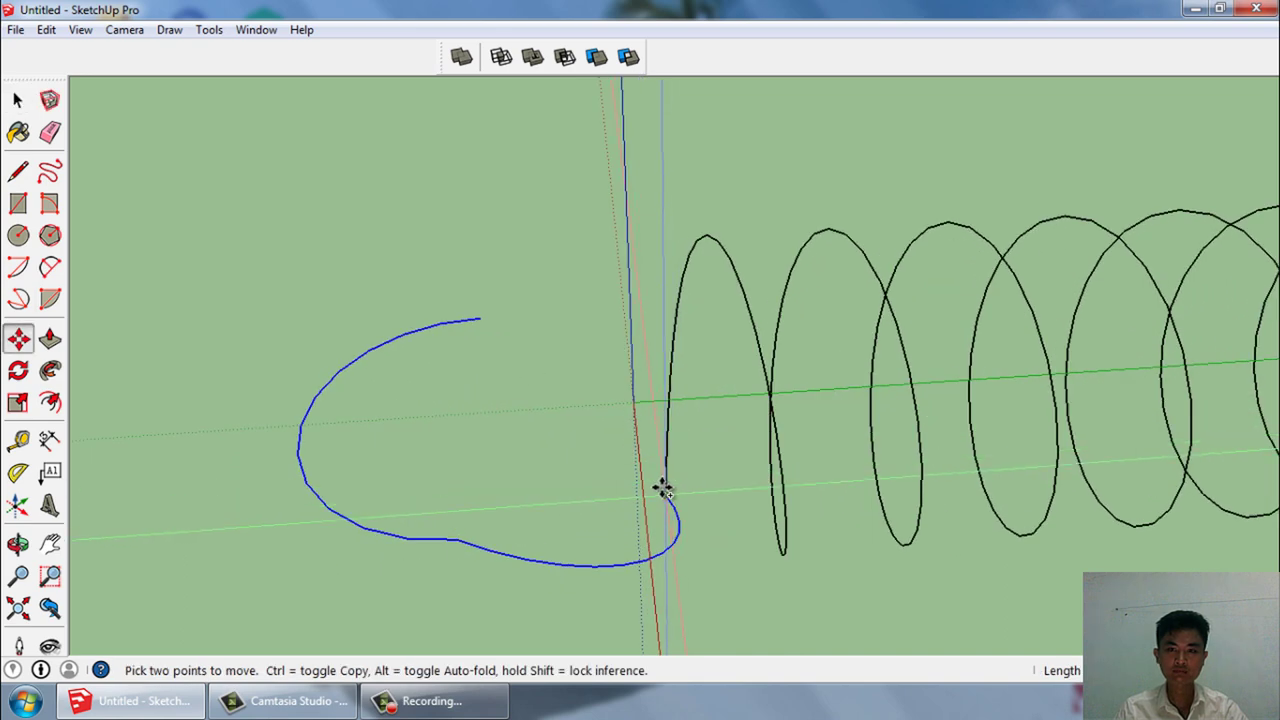
left_click(662, 490)
key("ctrl")
mouse_move(437, 478)
middle_mouse_down()
mouse_move(323, 466)
mouse_move(963, 443)
middle_mouse_up()
scroll(371, 477, "down", 2)
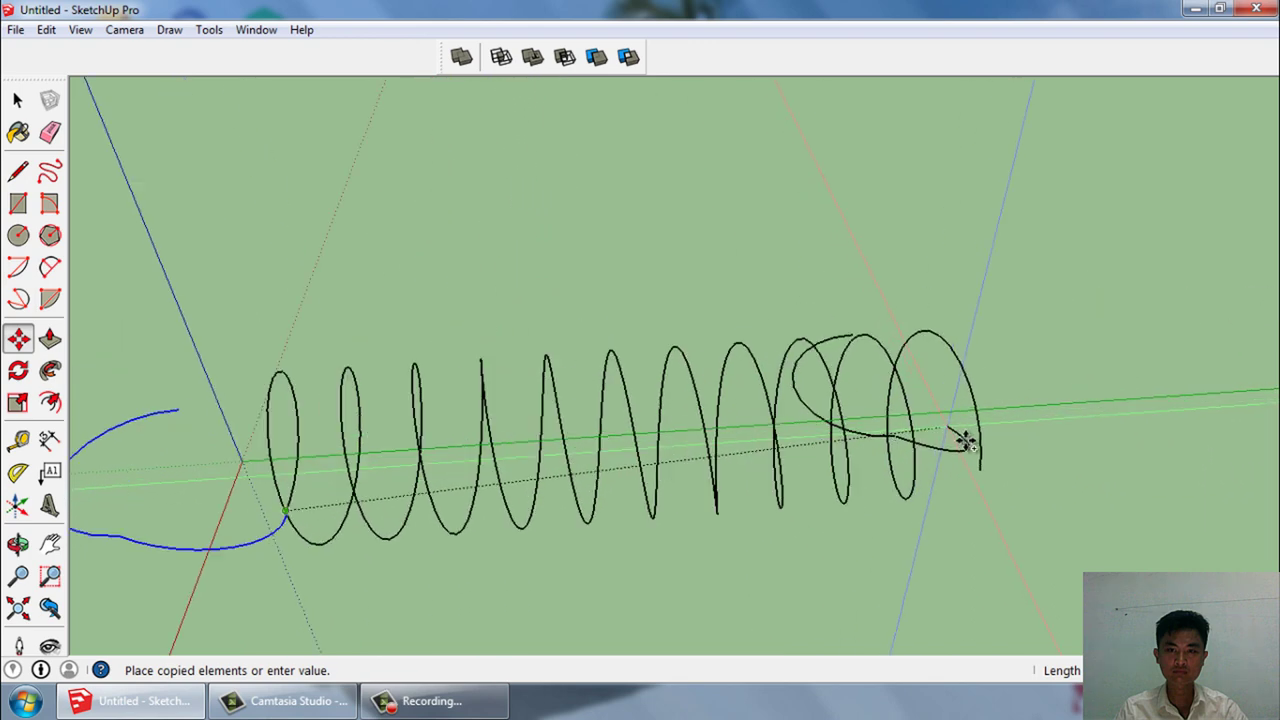
scroll(920, 458, "up", 2)
scroll(920, 458, "up", 1)
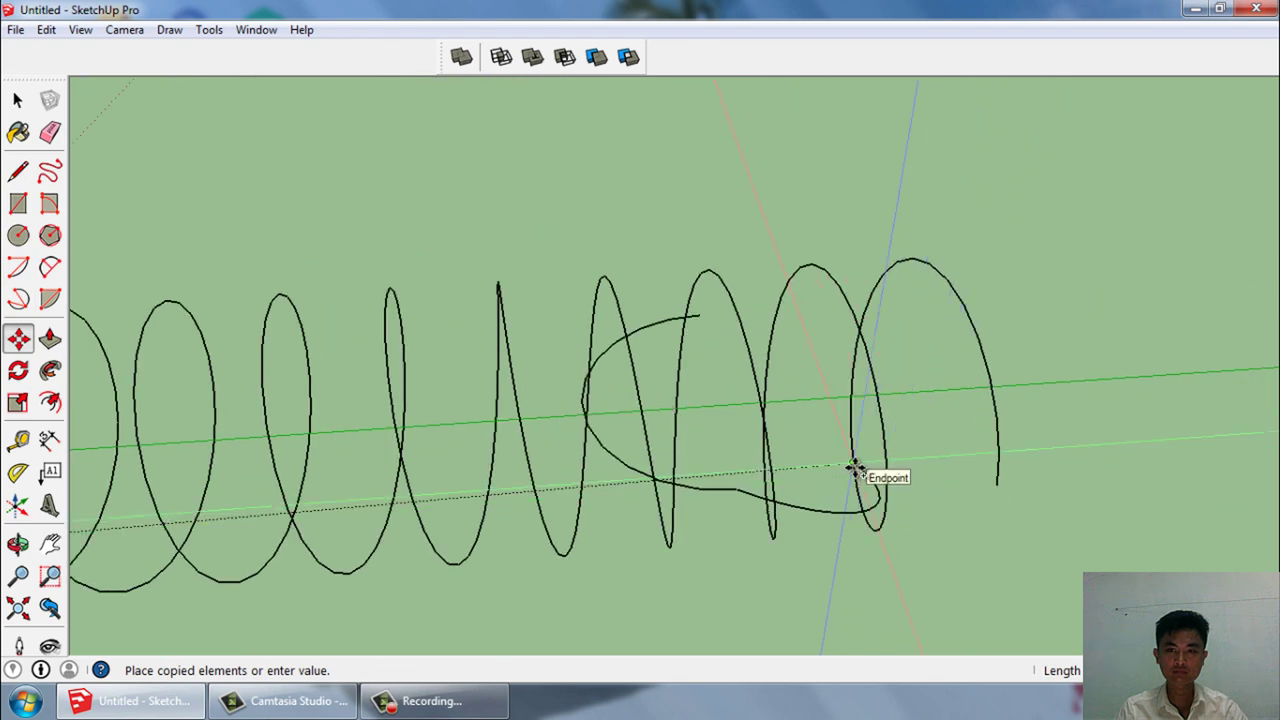
left_click(855, 467)
Flip the copied hook along the green direction and move it beside the coil's end turn.
right_click(855, 467)
mouse_move(914, 393)
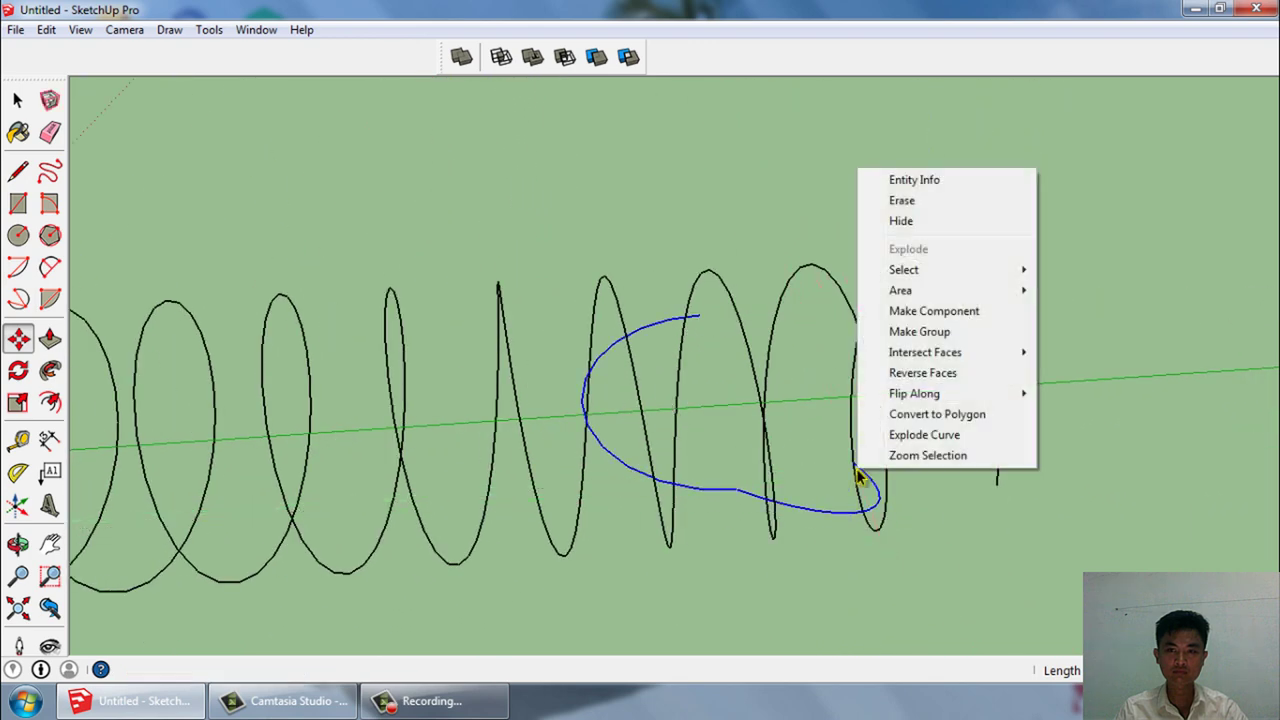
left_click(1083, 416)
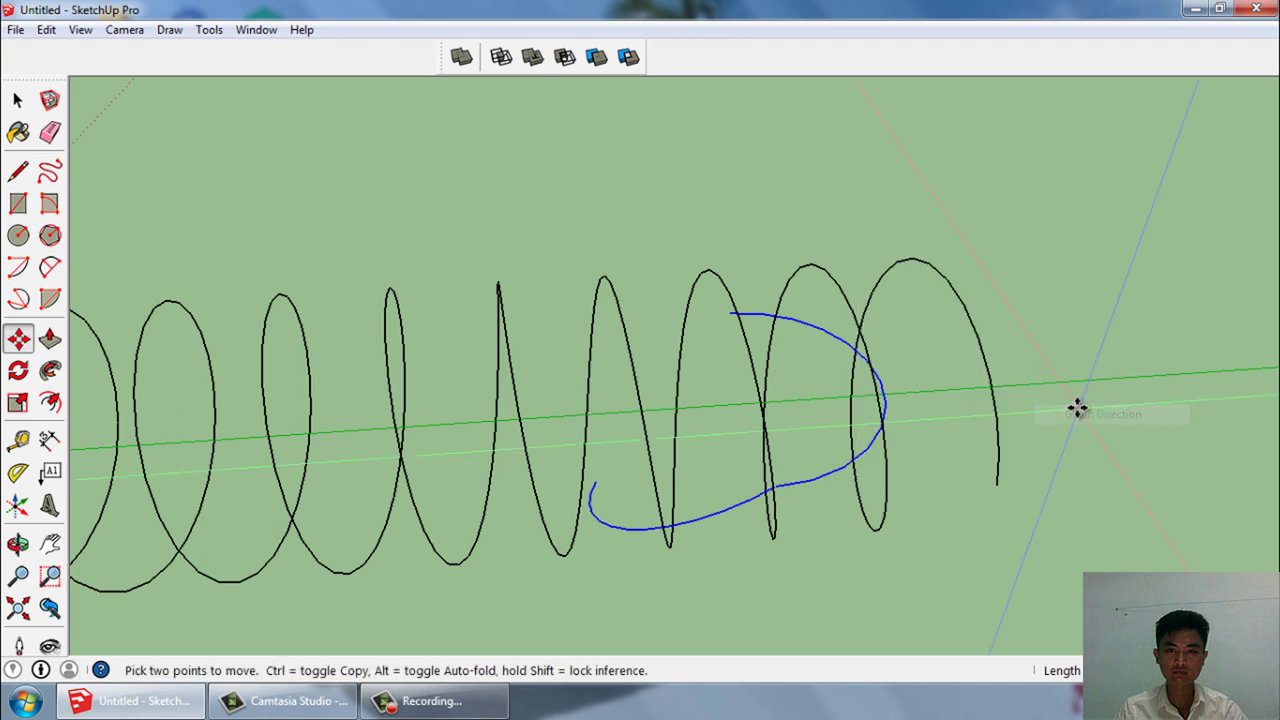
scroll(980, 422, "up", 2)
scroll(920, 431, "up", 1)
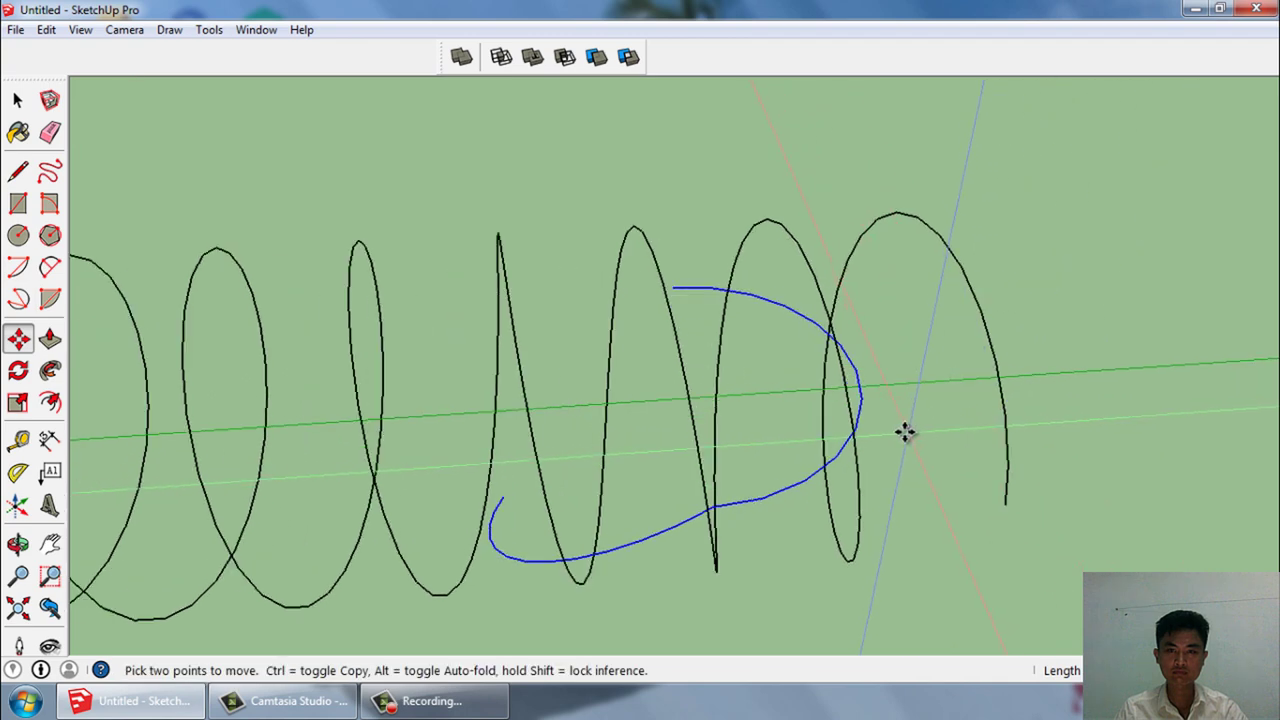
scroll(890, 431, "up", 1)
scroll(876, 435, "up", 1)
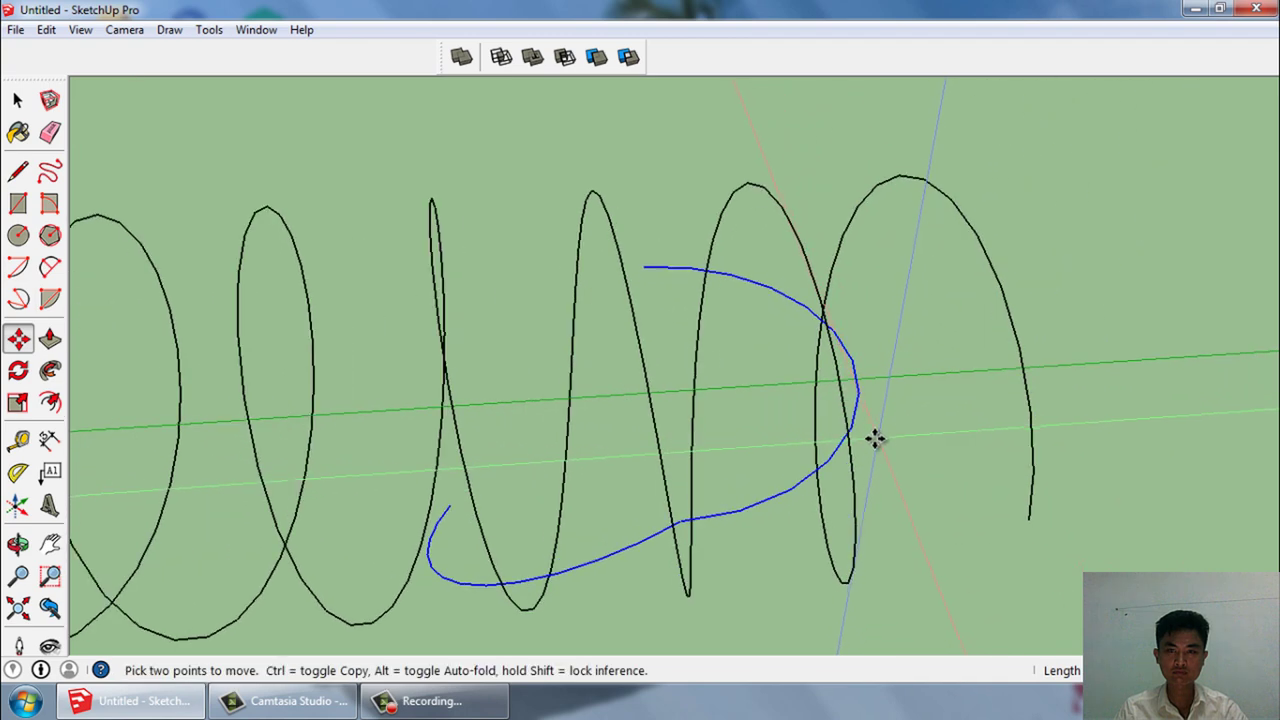
left_click(448, 507)
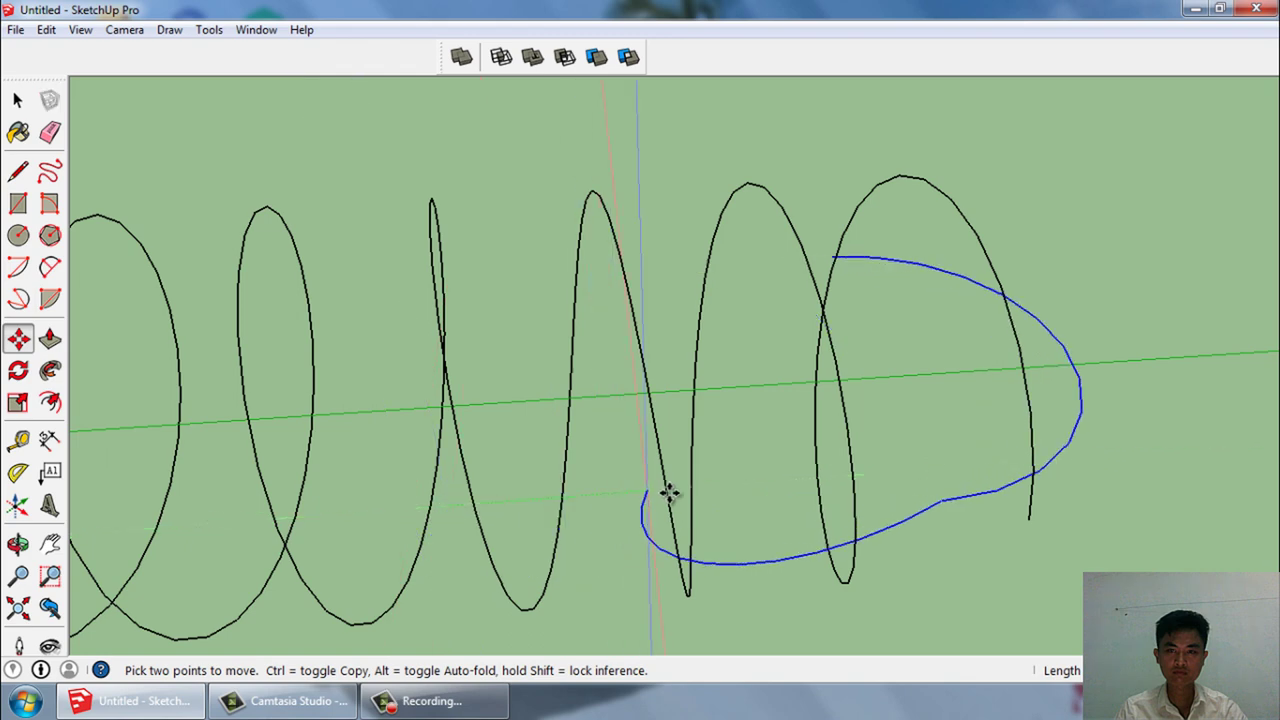
left_click(815, 477)
key("space")
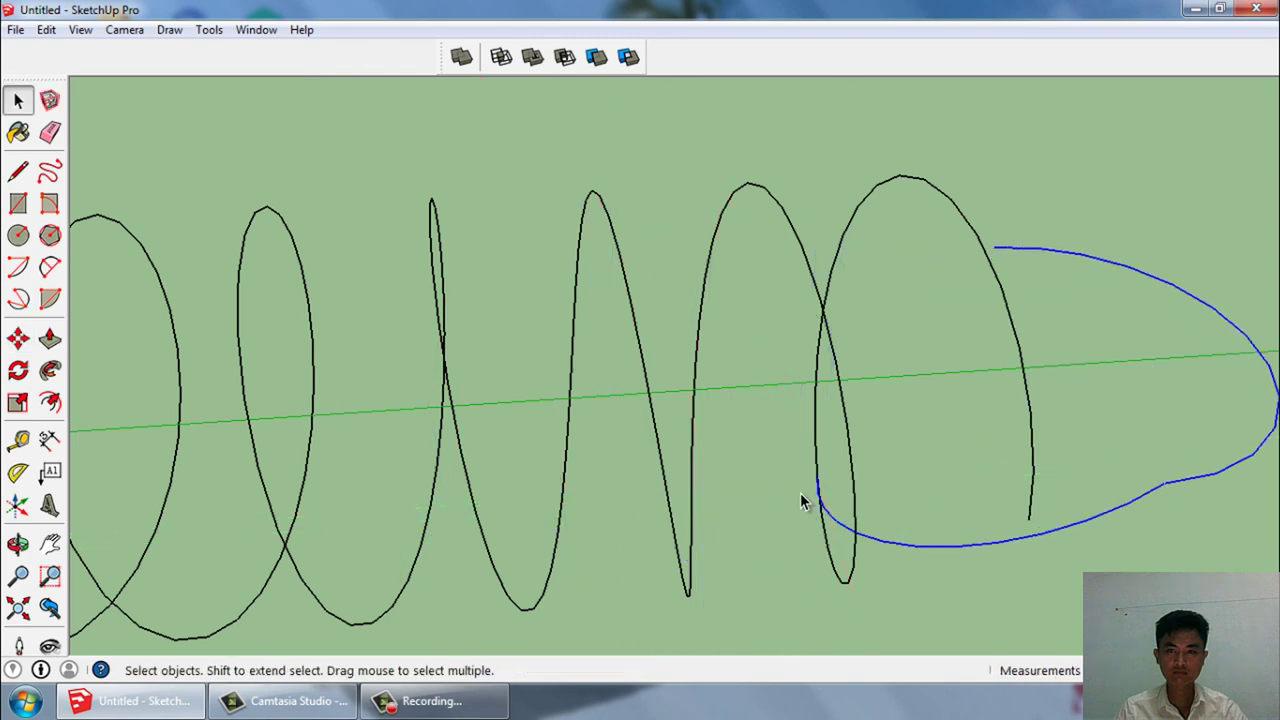
mouse_move(800, 493)
middle_mouse_down()
mouse_move(657, 490)
mouse_move(689, 529)
mouse_move(771, 497)
mouse_move(829, 600)
mouse_move(817, 597)
middle_mouse_up()
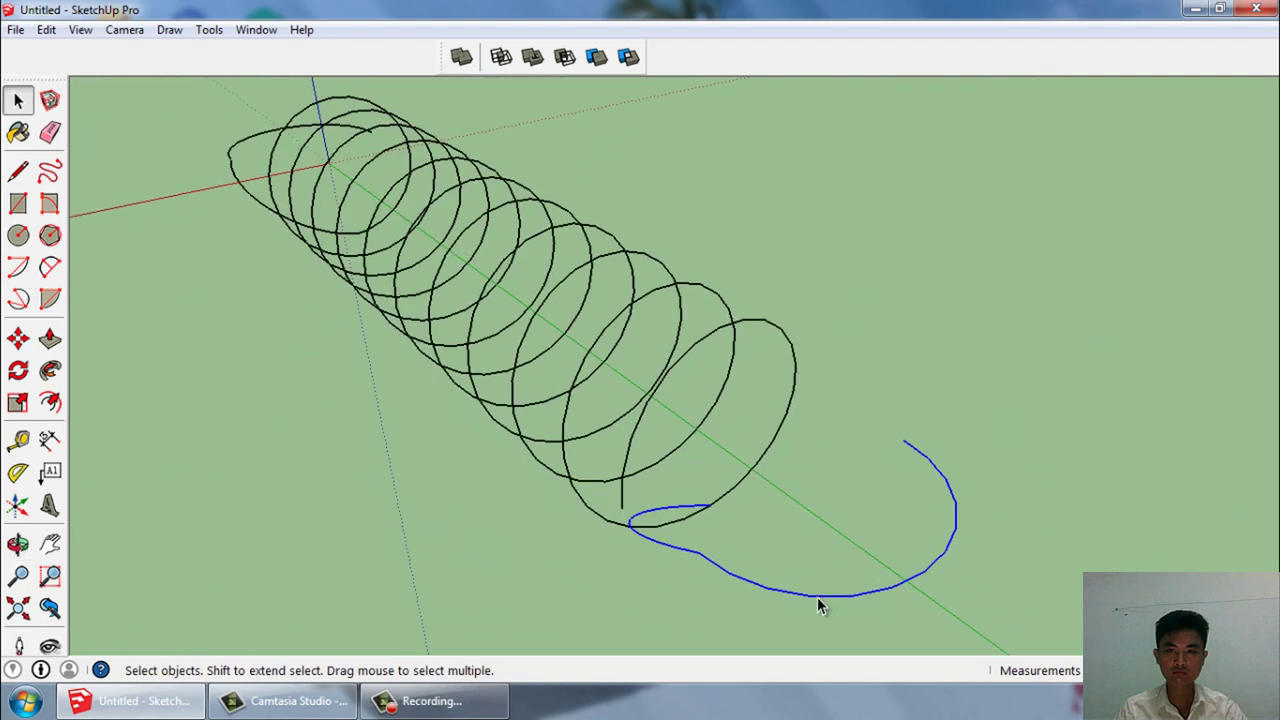
Flip the copied hook along the red direction and snap its end onto the last coil's endpoint.
right_click(817, 597)
mouse_move(875, 521)
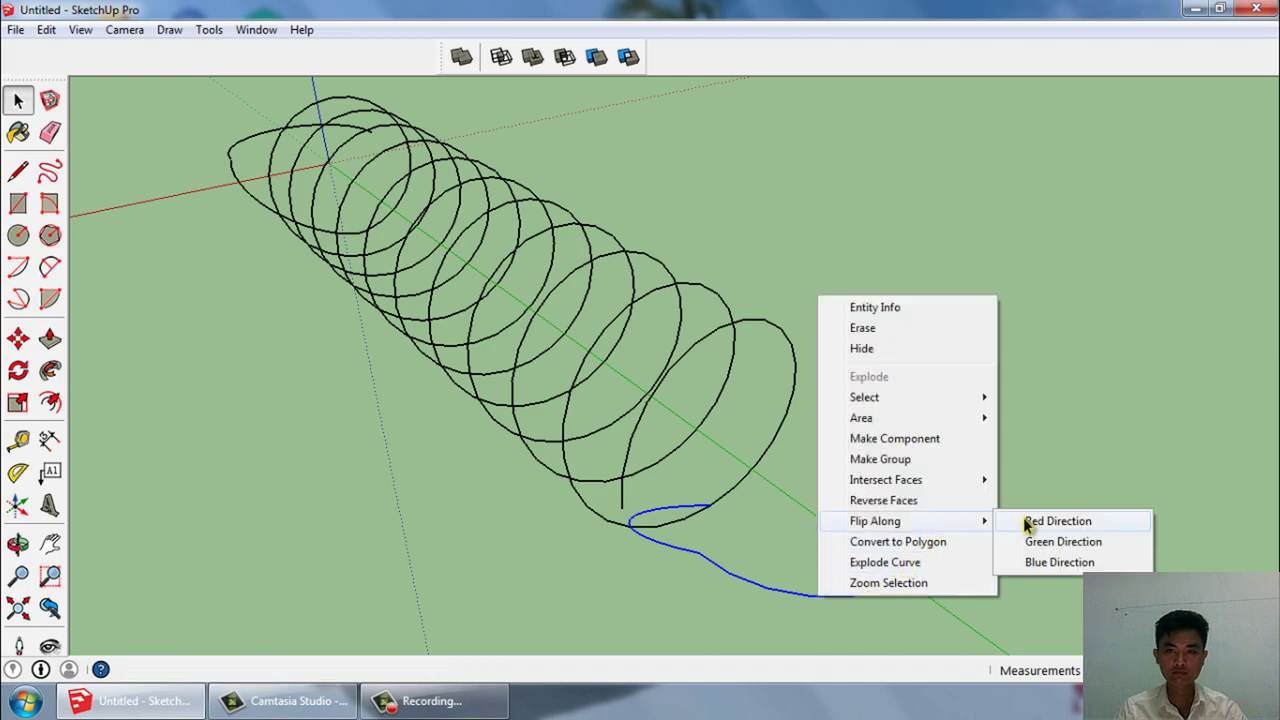
left_click(1026, 521)
mouse_move(994, 528)
middle_mouse_down()
mouse_move(997, 577)
mouse_move(1117, 517)
mouse_move(1050, 538)
mouse_move(930, 525)
middle_mouse_up()
scroll(930, 522, "up", 2)
scroll(816, 460, "up", 2)
scroll(793, 454, "up", 2)
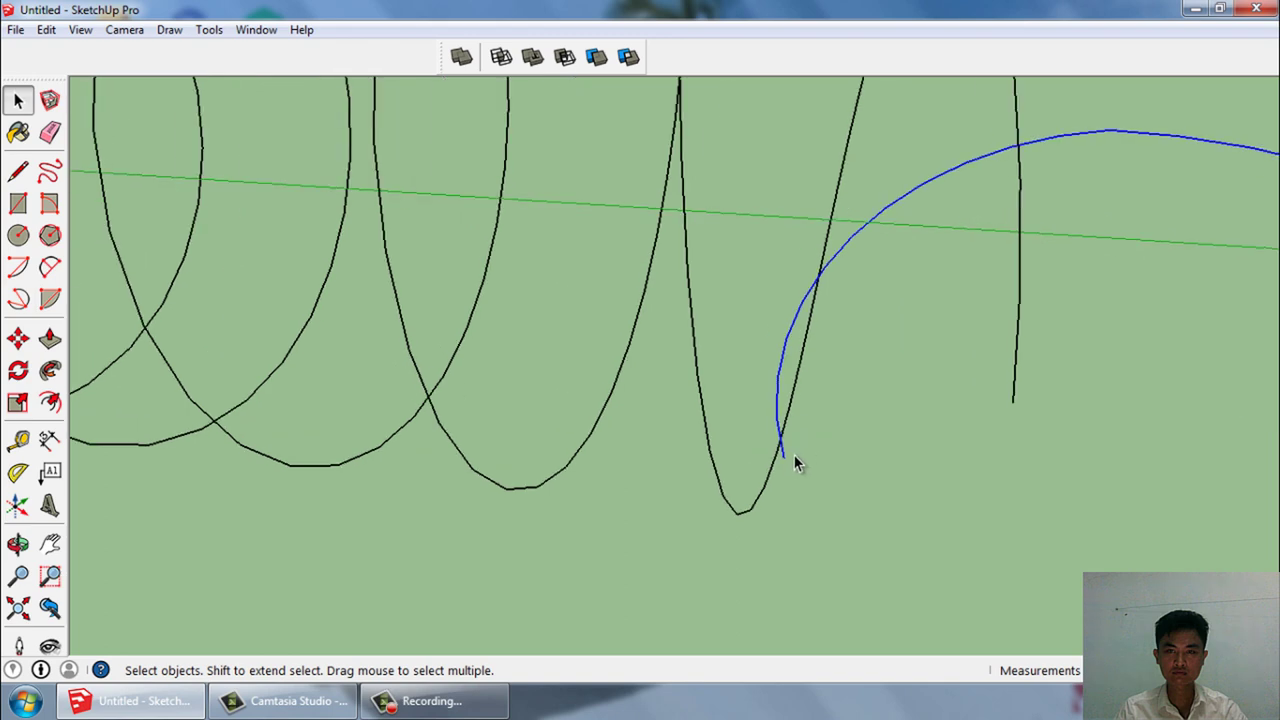
key("m")
scroll(779, 451, "up", 2)
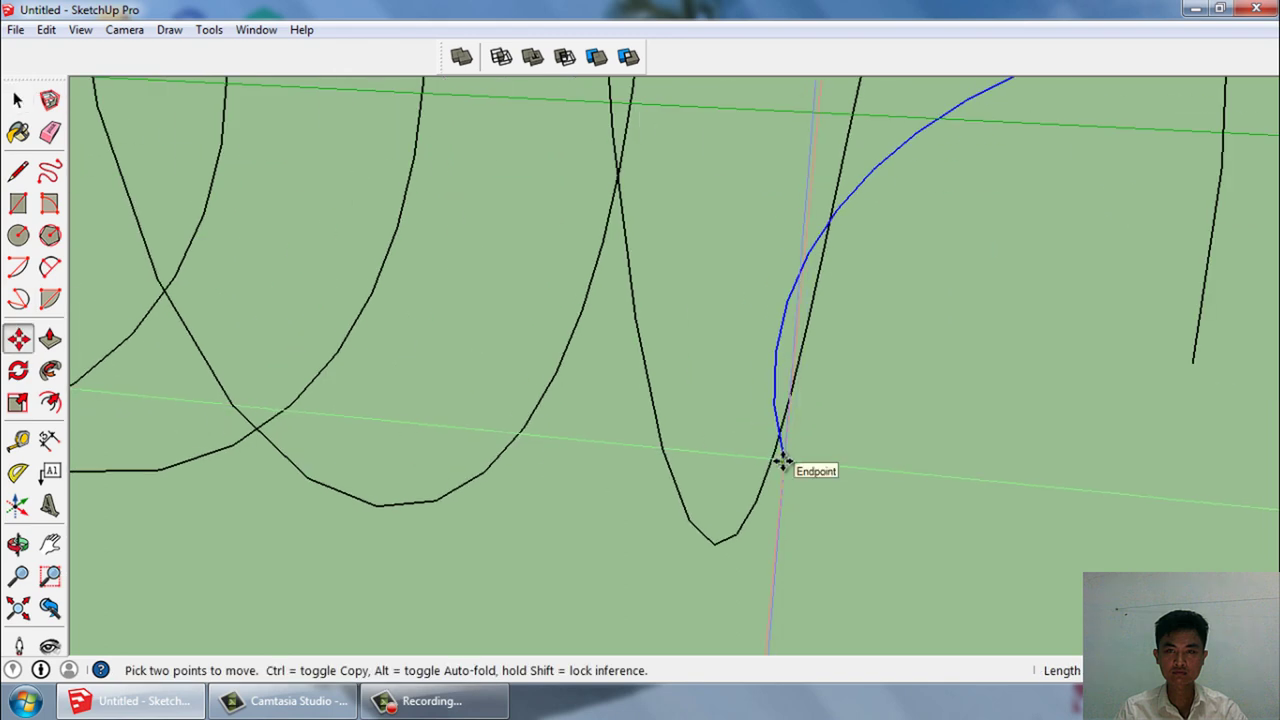
left_click(785, 459)
left_click(790, 400)
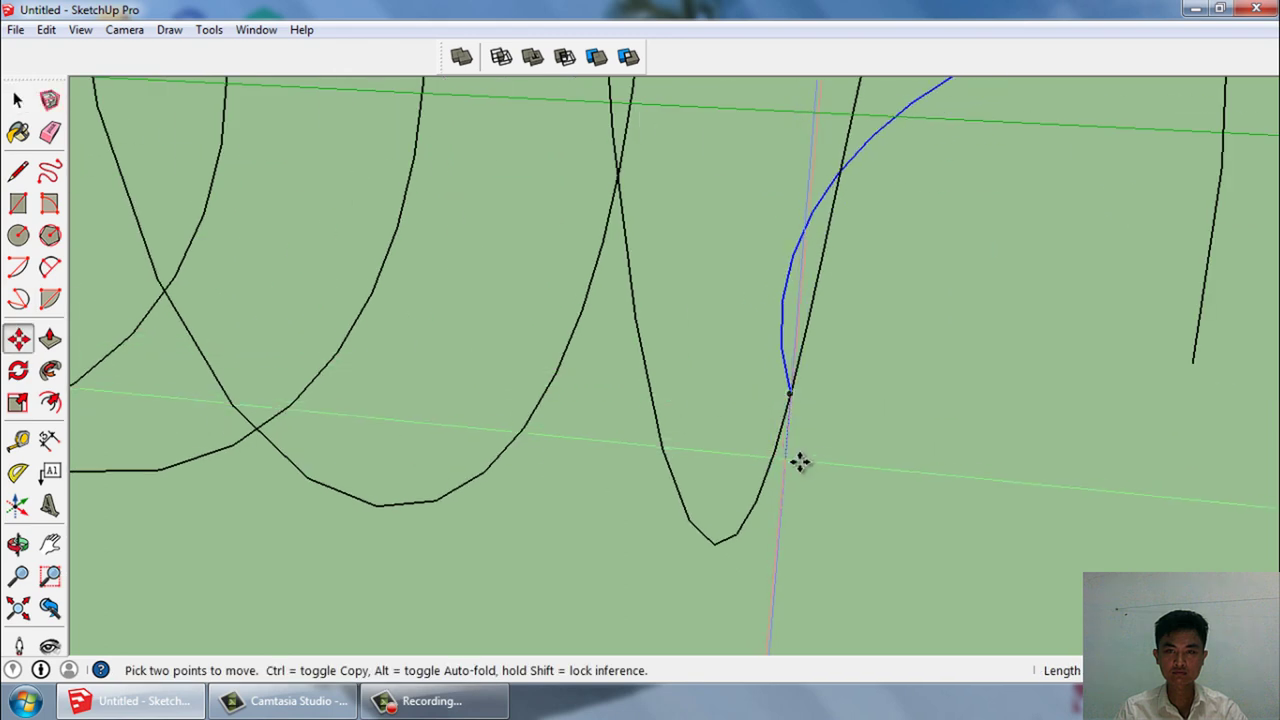
mouse_move(823, 480)
middle_mouse_down()
mouse_move(598, 490)
mouse_move(745, 352)
middle_mouse_up()
Delete the short overlapping coil segment at the far end and review the whole helix.
key("space")
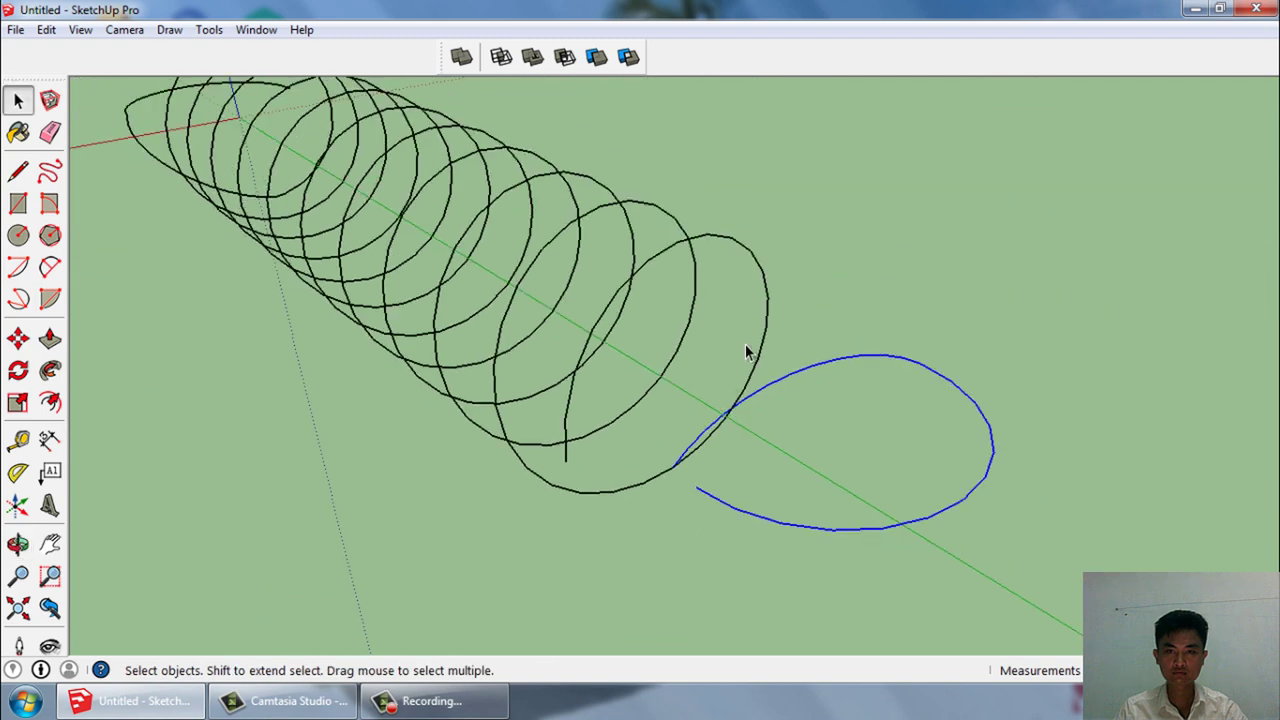
left_click(760, 322)
scroll(714, 482, "up", 3)
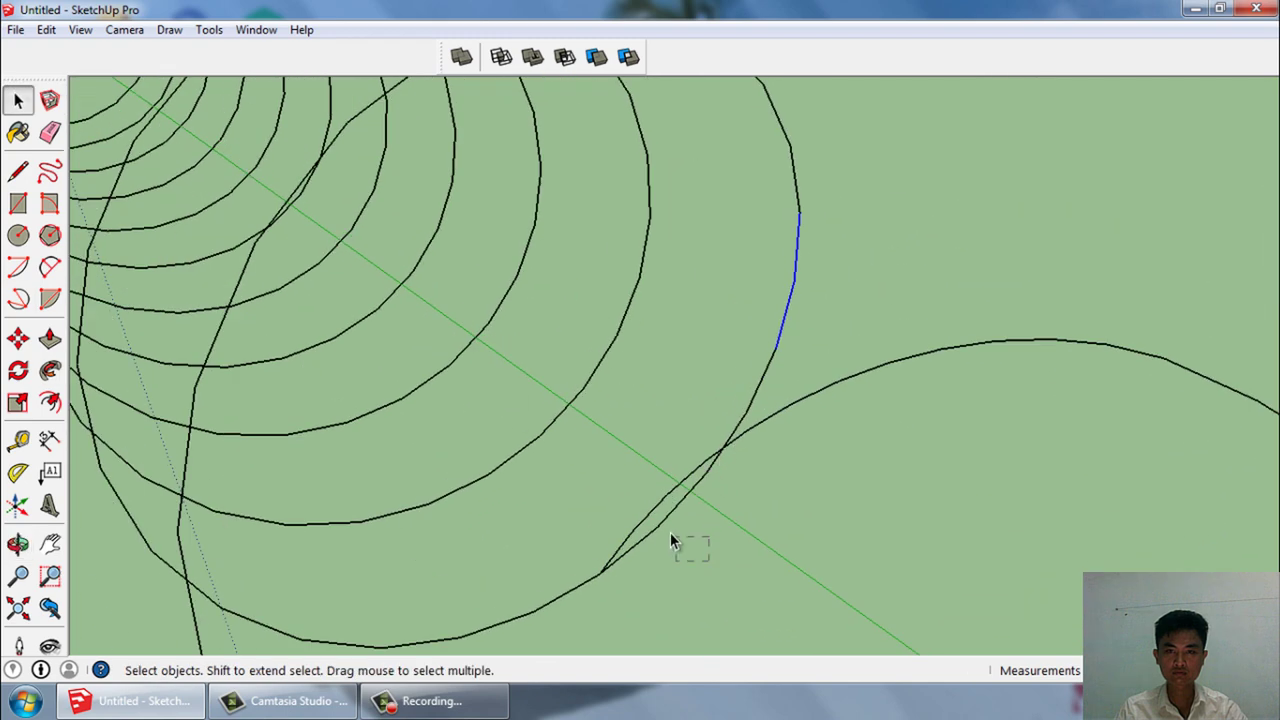
key("Delete")
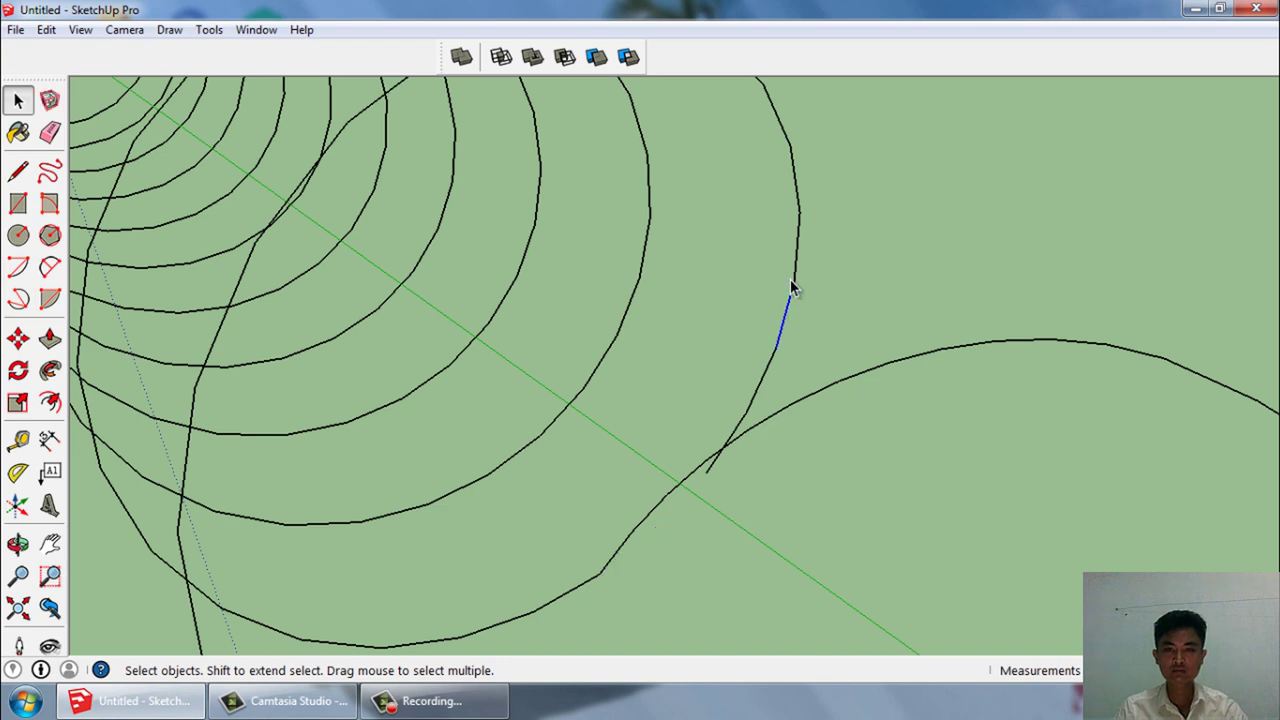
scroll(796, 288, "down", 3)
scroll(780, 320, "down", 3)
mouse_move(749, 346)
middle_mouse_down()
mouse_move(720, 460)
mouse_move(853, 496)
middle_mouse_up()
scroll(271, 251, "down", 2)
scroll(329, 234, "up", 3)
scroll(346, 257, "up", 3)
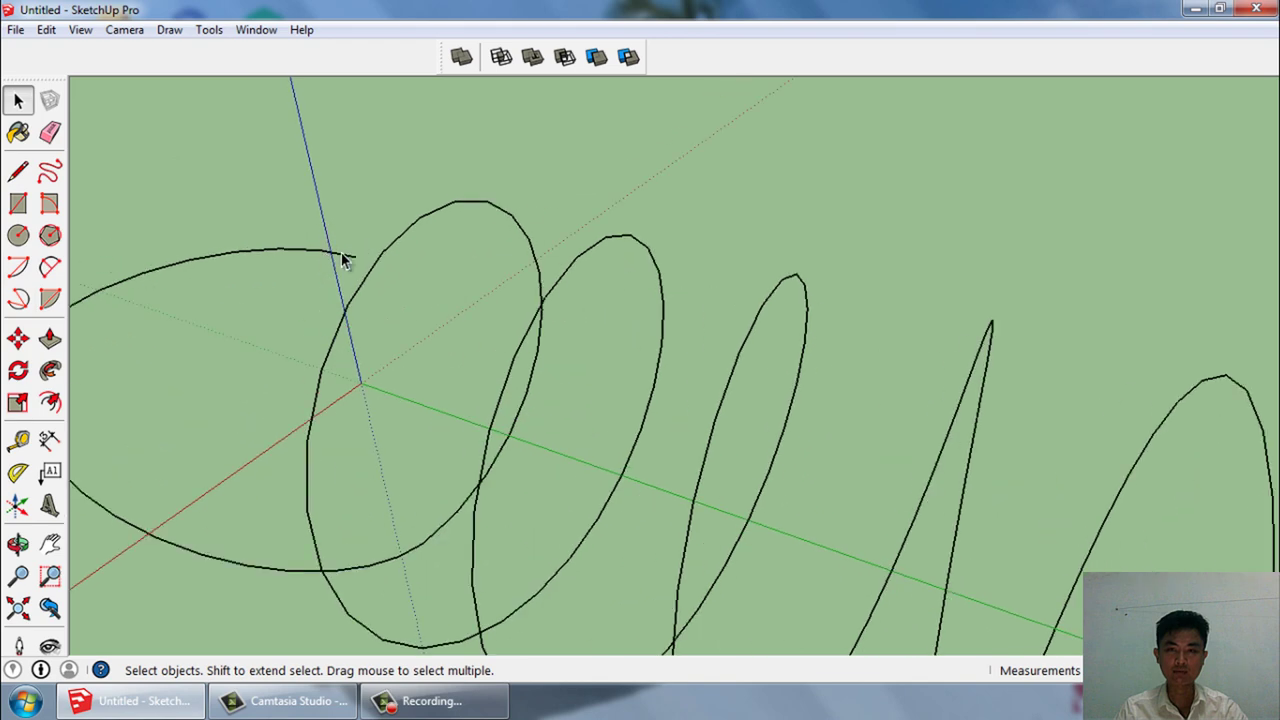
mouse_move(346, 257)
middle_mouse_down()
mouse_move(196, 297)
mouse_move(371, 243)
mouse_move(739, 185)
middle_mouse_up()
scroll(768, 220, "up", 2)
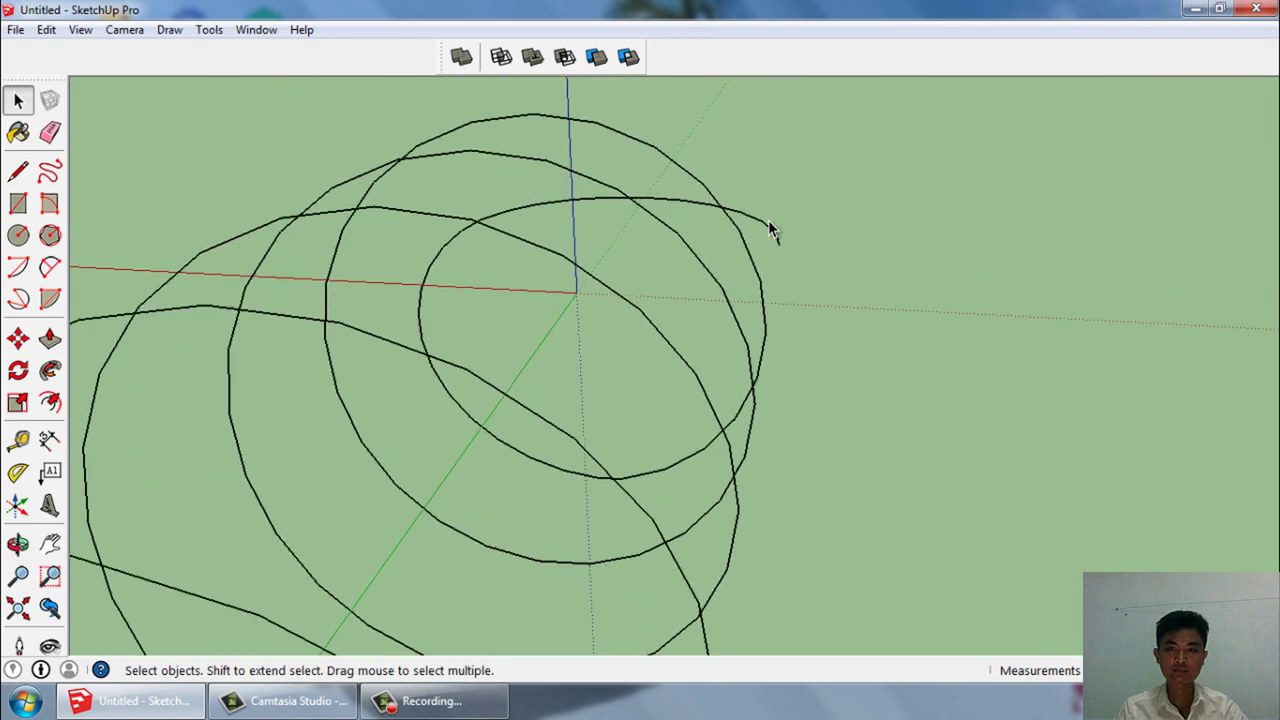
scroll(768, 220, "up", 2)
left_click(18, 234)
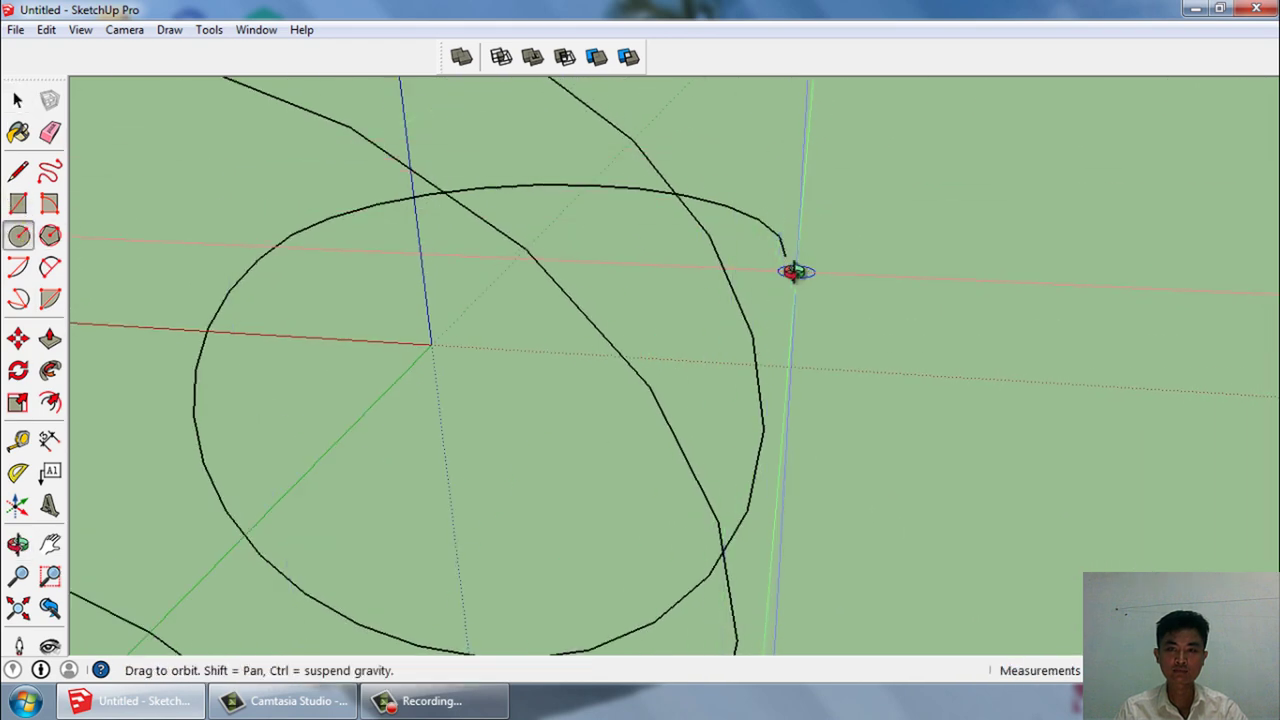
Draw a short straight line extending the starting hook's free end.
mouse_move(791, 271)
middle_mouse_down()
mouse_move(789, 217)
mouse_move(660, 251)
mouse_move(914, 314)
middle_mouse_up()
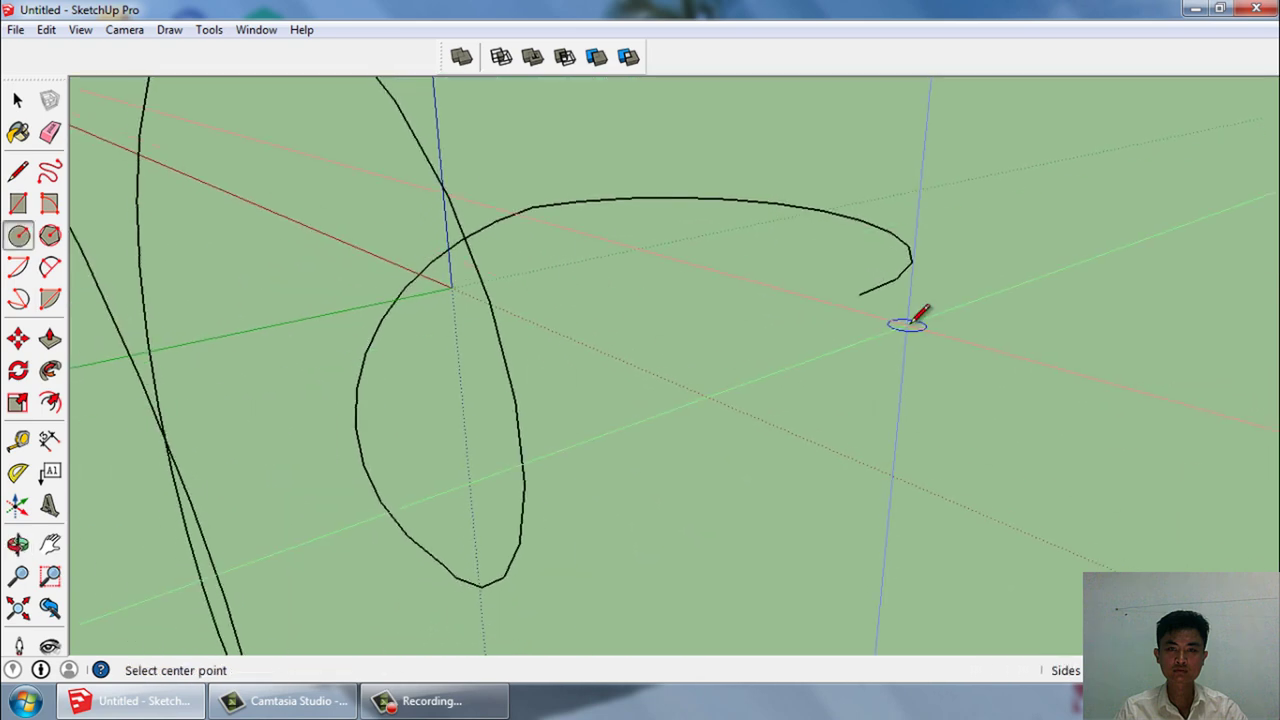
key("space")
left_click(18, 171)
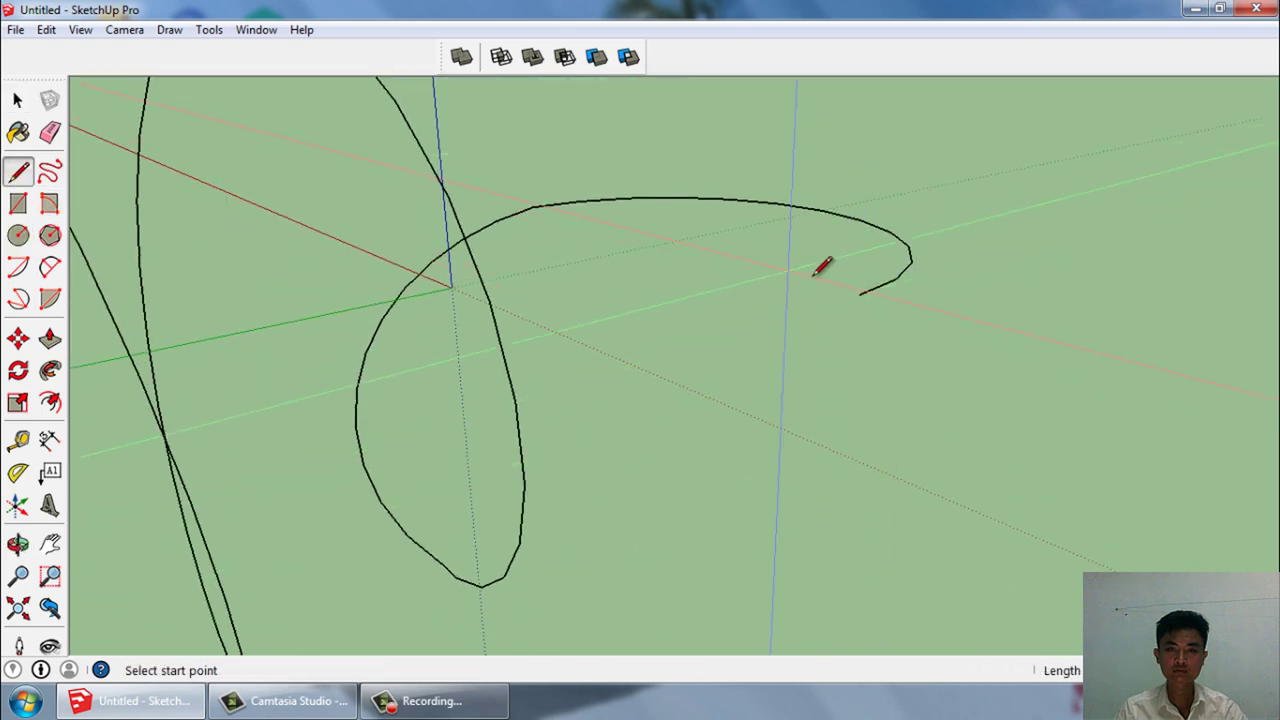
left_click(860, 293)
left_click(940, 322)
middle_click_drag(937, 331, 866, 276)
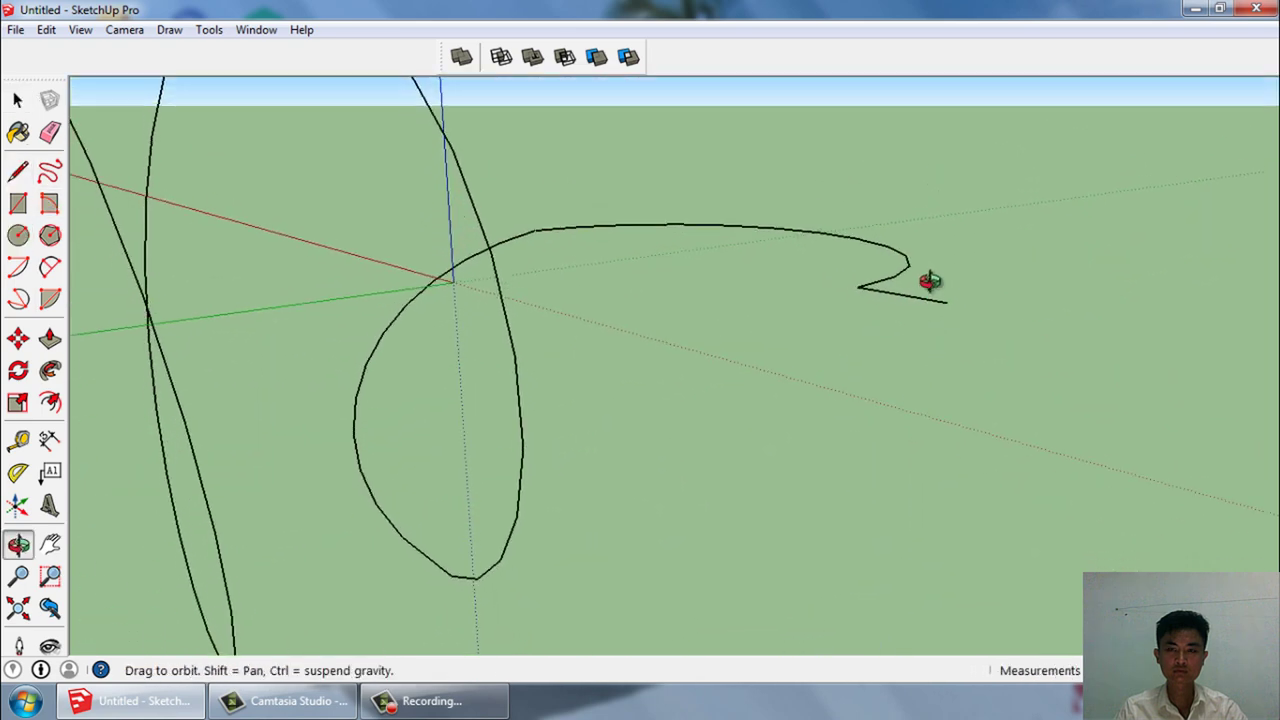
key("space")
Draw a small upright circle centred on the line's end as the wire profile.
left_click(18, 234)
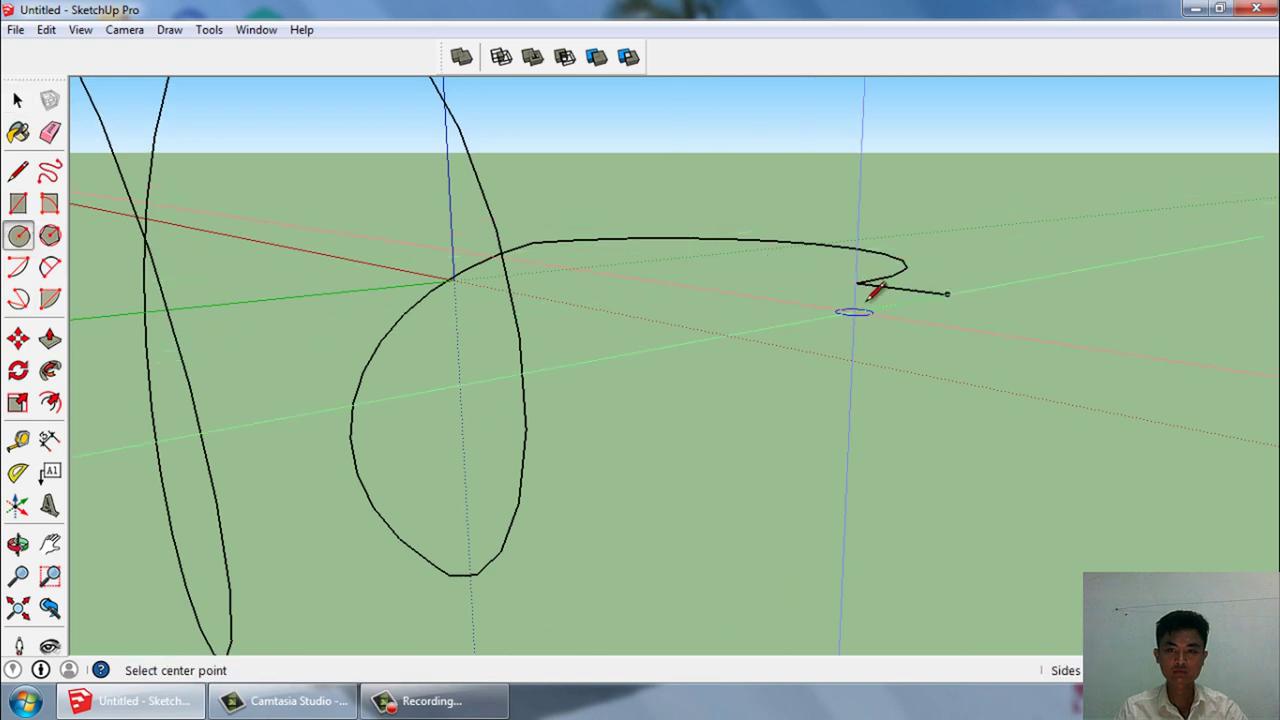
mouse_move(857, 280)
middle_mouse_down()
mouse_move(862, 257)
mouse_move(876, 264)
mouse_move(842, 247)
middle_mouse_up()
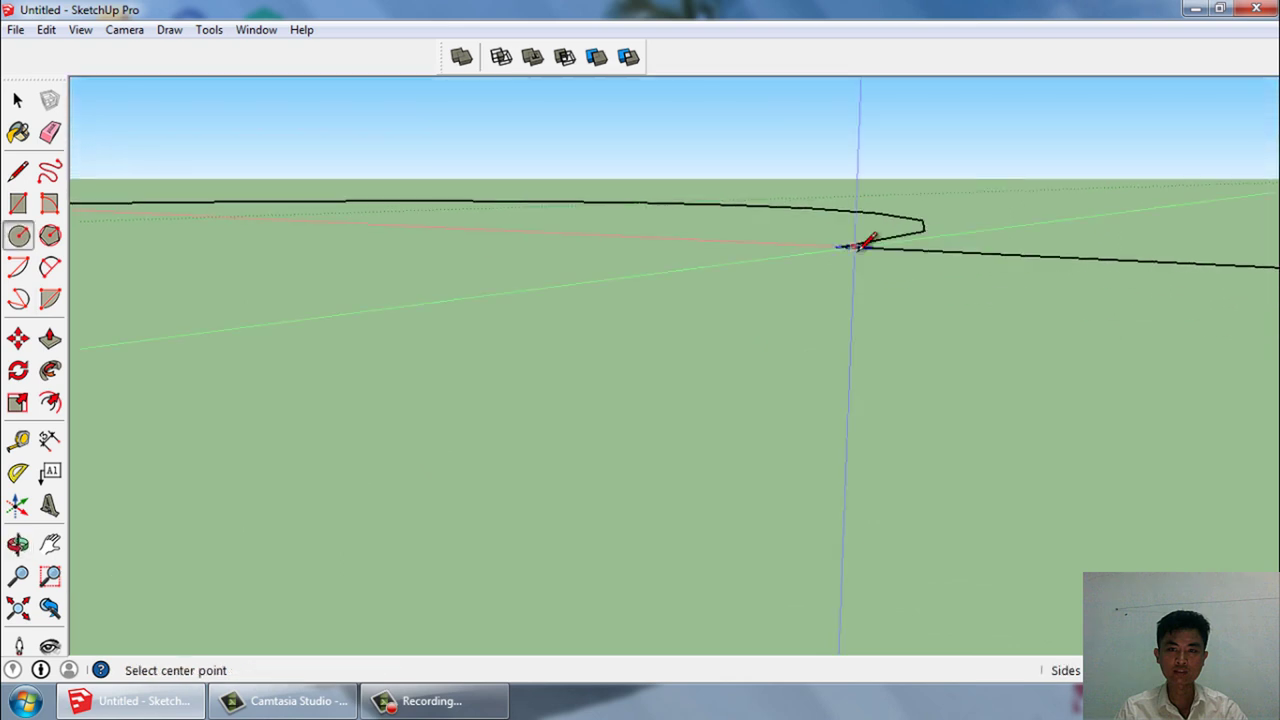
left_click(842, 246)
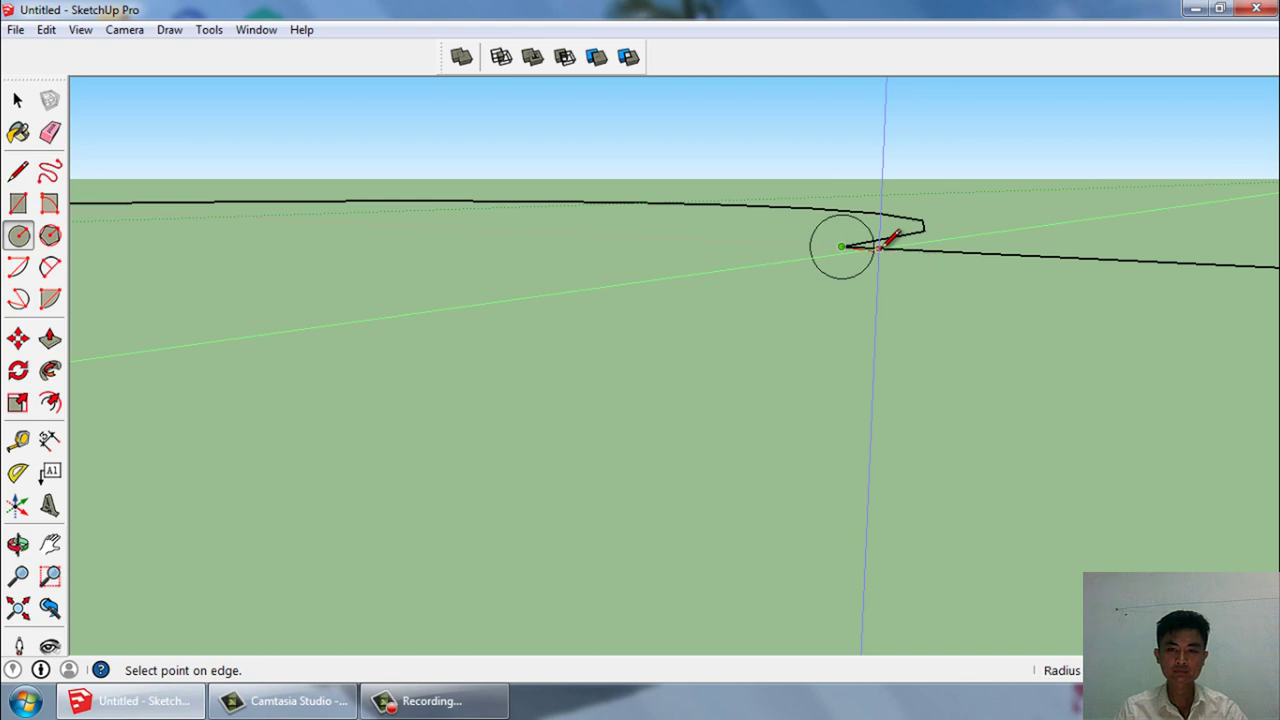
left_click(880, 246)
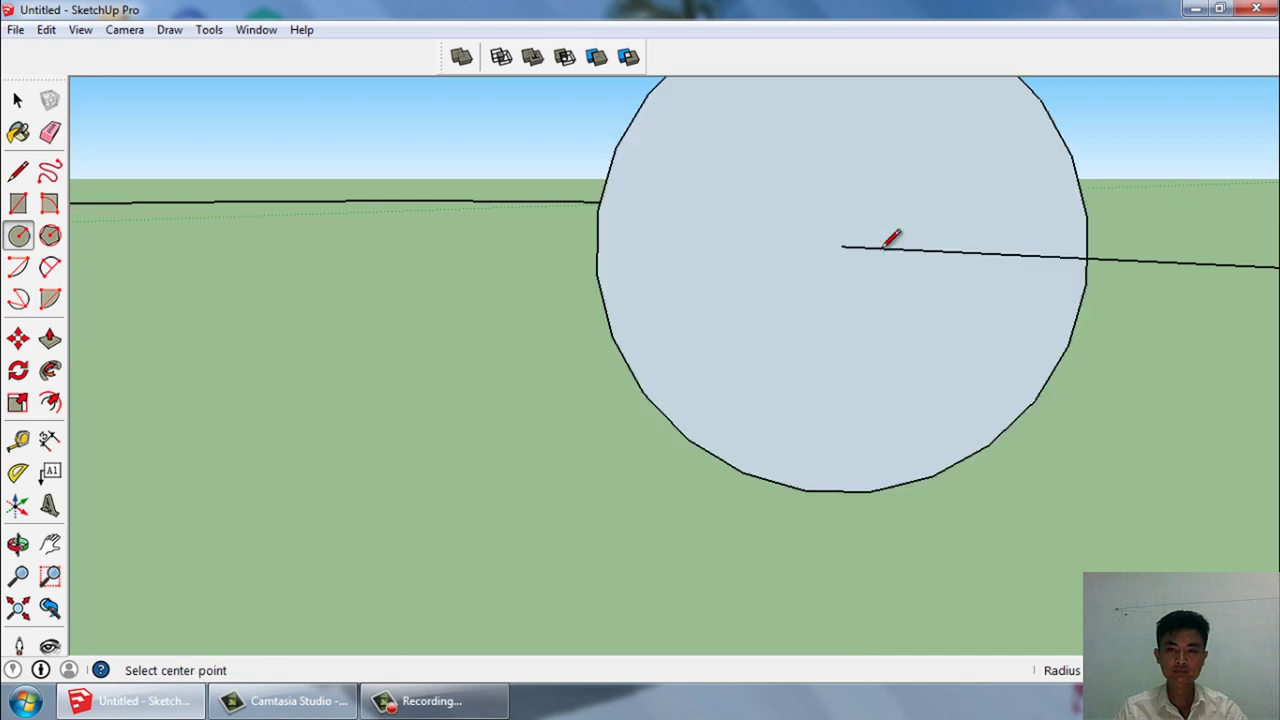
key("space")
scroll(857, 334, "down", 2)
mouse_move(857, 334)
middle_mouse_down()
mouse_move(736, 374)
mouse_move(903, 421)
mouse_move(783, 440)
mouse_move(553, 419)
middle_mouse_up()
left_click(899, 424)
left_click(930, 400)
Select the entire hook-and-helix path and sweep the circular profile along it with Follow Me.
triple_click(803, 425)
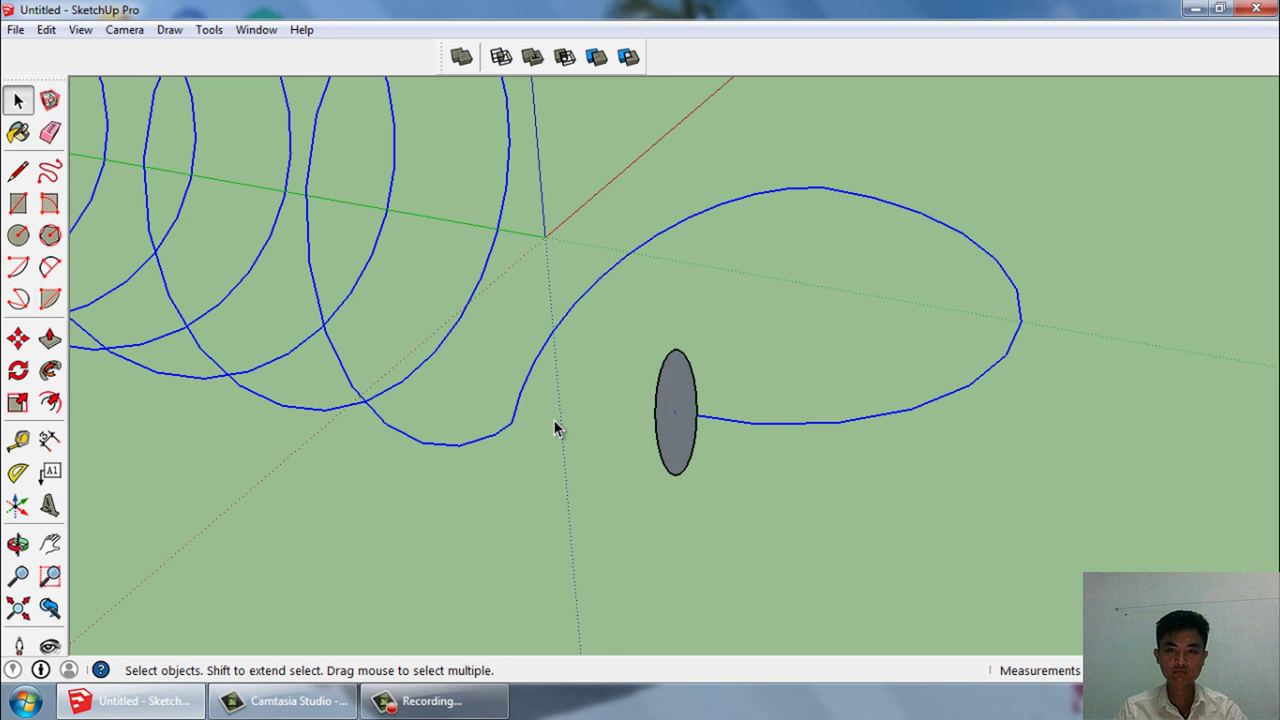
left_click(49, 372)
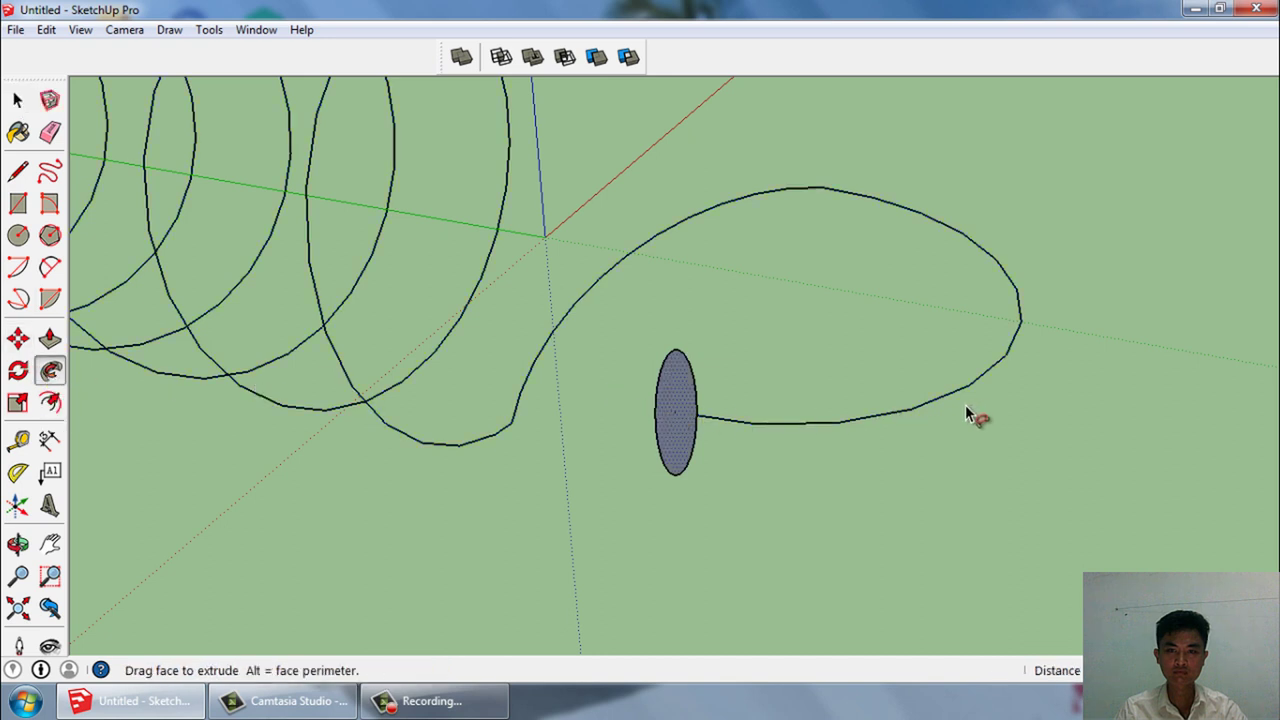
left_click(670, 411)
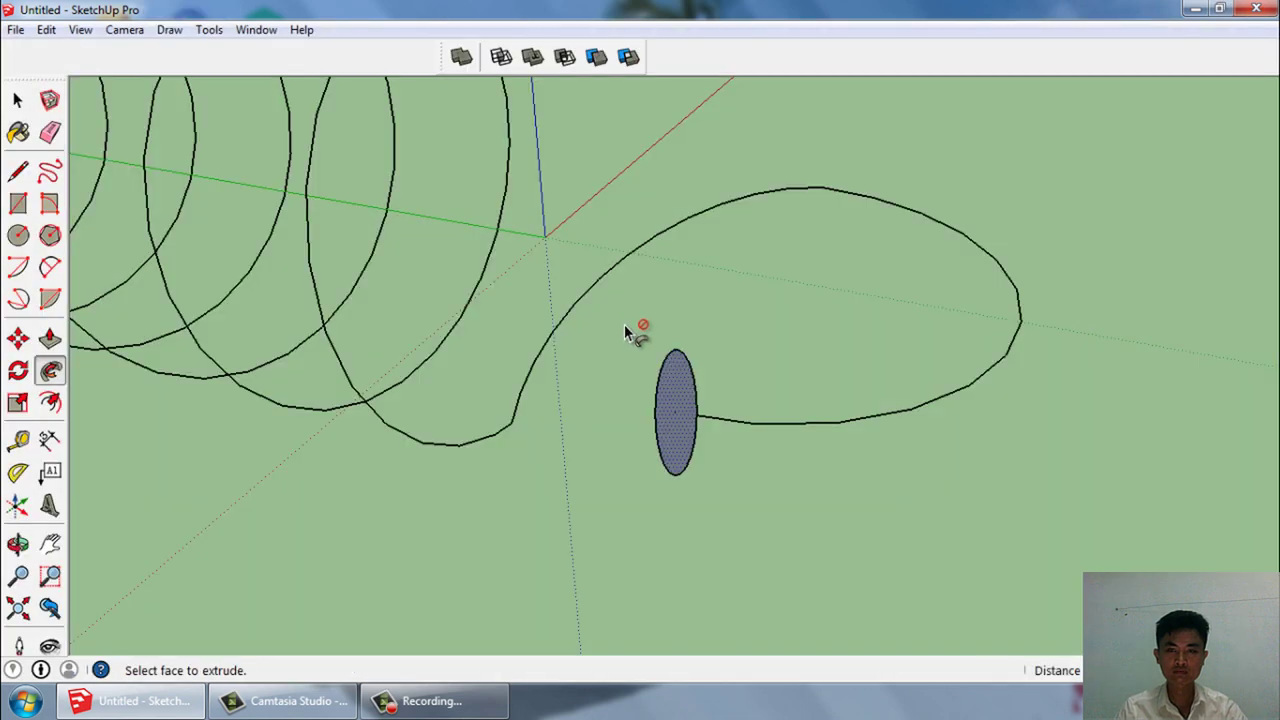
middle_click_drag(624, 324, 634, 349)
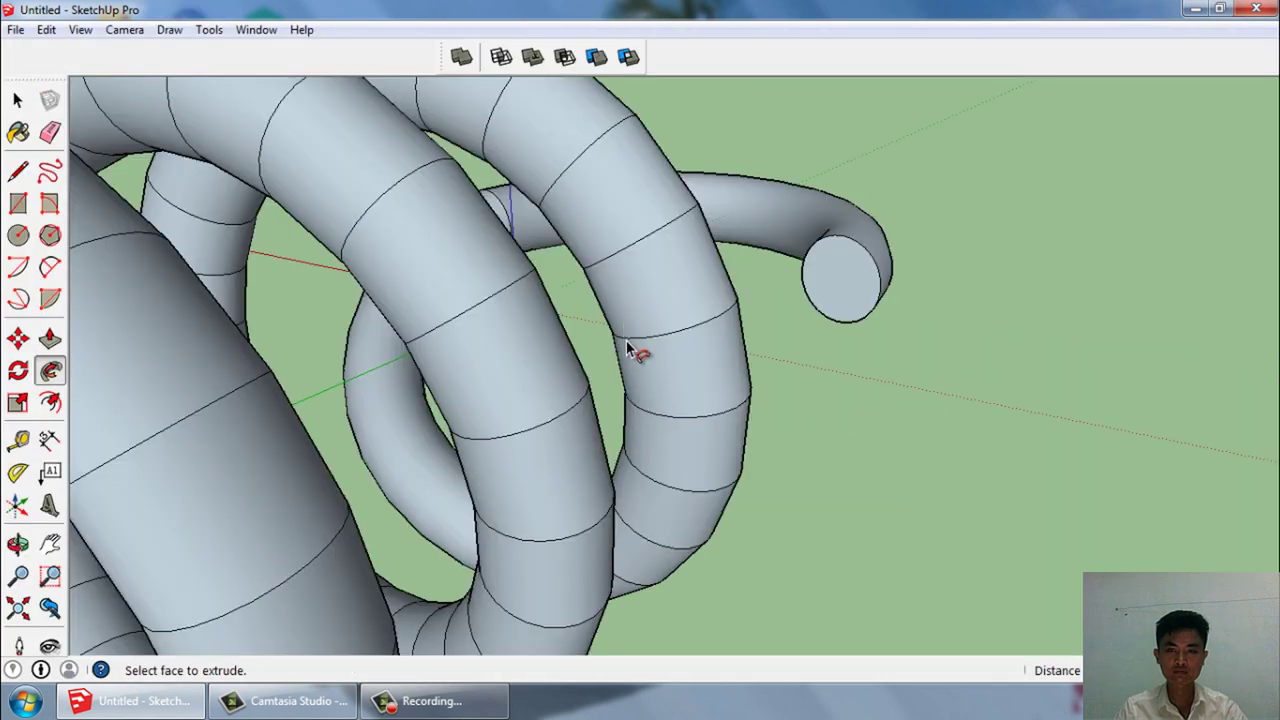
middle_click_drag(737, 441, 789, 403)
Zoom and orbit around the new tubular spring to inspect it.
scroll(770, 425, "down", 3)
scroll(757, 449, "down", 3)
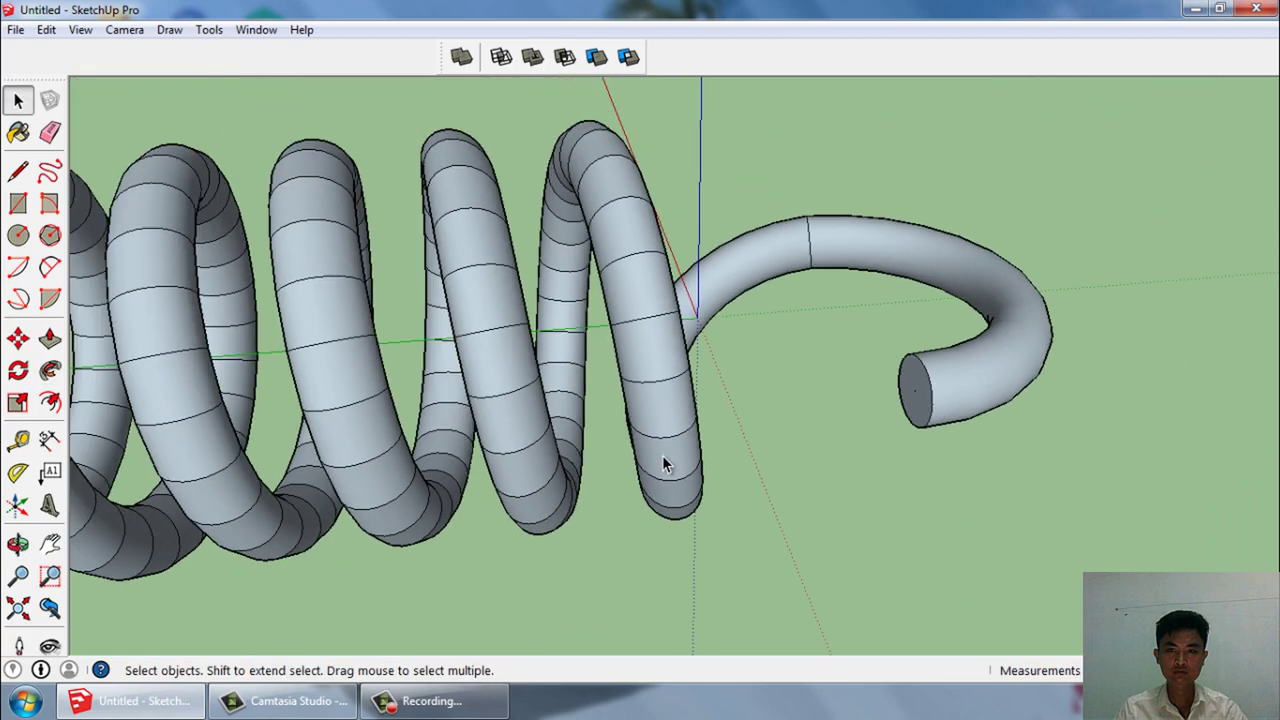
scroll(663, 457, "down", 3)
scroll(645, 455, "down", 2)
scroll(645, 455, "down", 2)
mouse_move(660, 452)
middle_mouse_down()
mouse_move(851, 440)
mouse_move(812, 408)
mouse_move(545, 394)
mouse_move(623, 625)
mouse_move(385, 336)
middle_mouse_up()
scroll(474, 357, "up", 2)
scroll(490, 400, "up", 3)
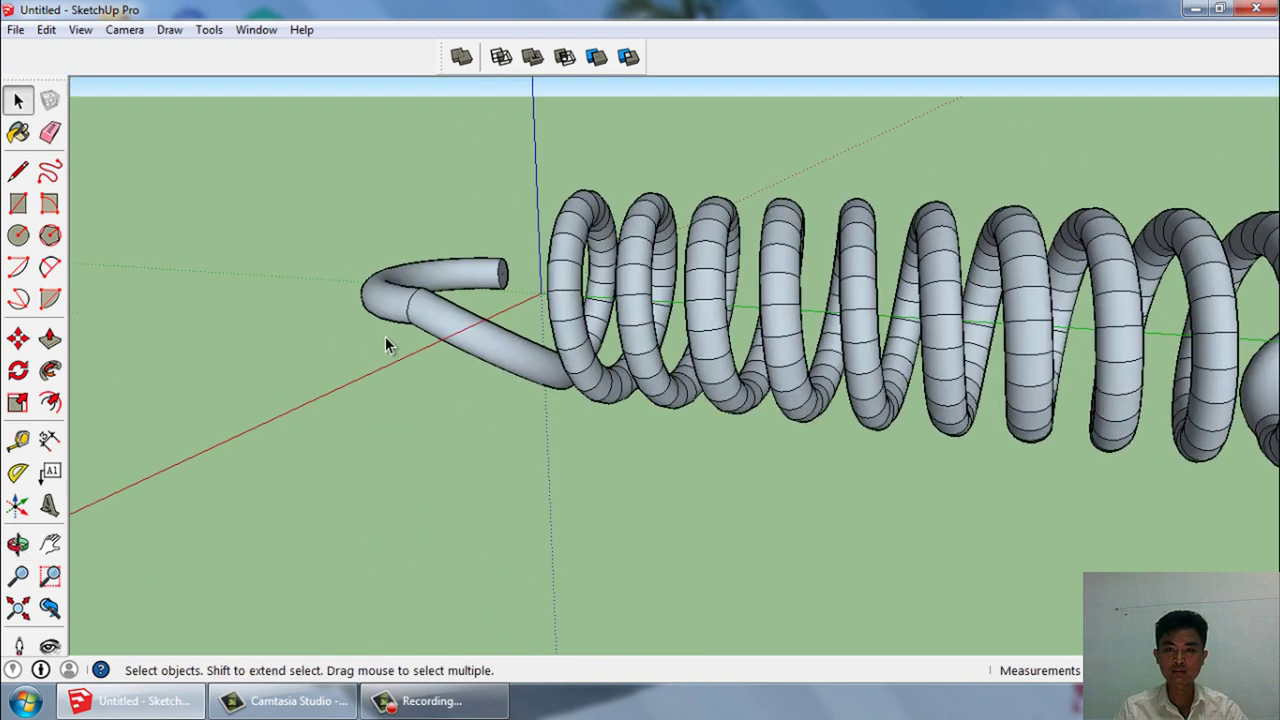
scroll(400, 350, "down", 3)
scroll(419, 369, "down", 1)
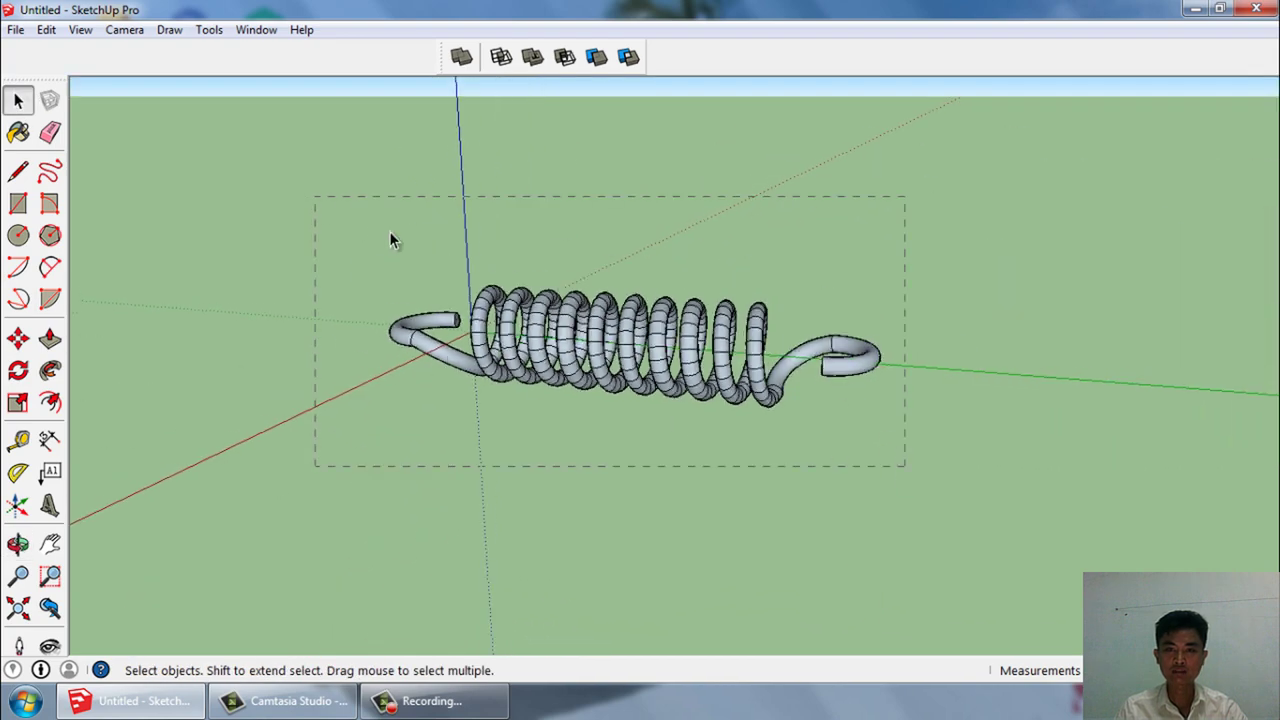
Move the entire spring along the green axis away from the origin, then zoom to extents.
left_click_drag(390, 240, 385, 236)
scroll(450, 300, "up", 2)
scroll(500, 330, "up", 2)
scroll(600, 350, "down", 1)
middle_click_drag(620, 355, 640, 365)
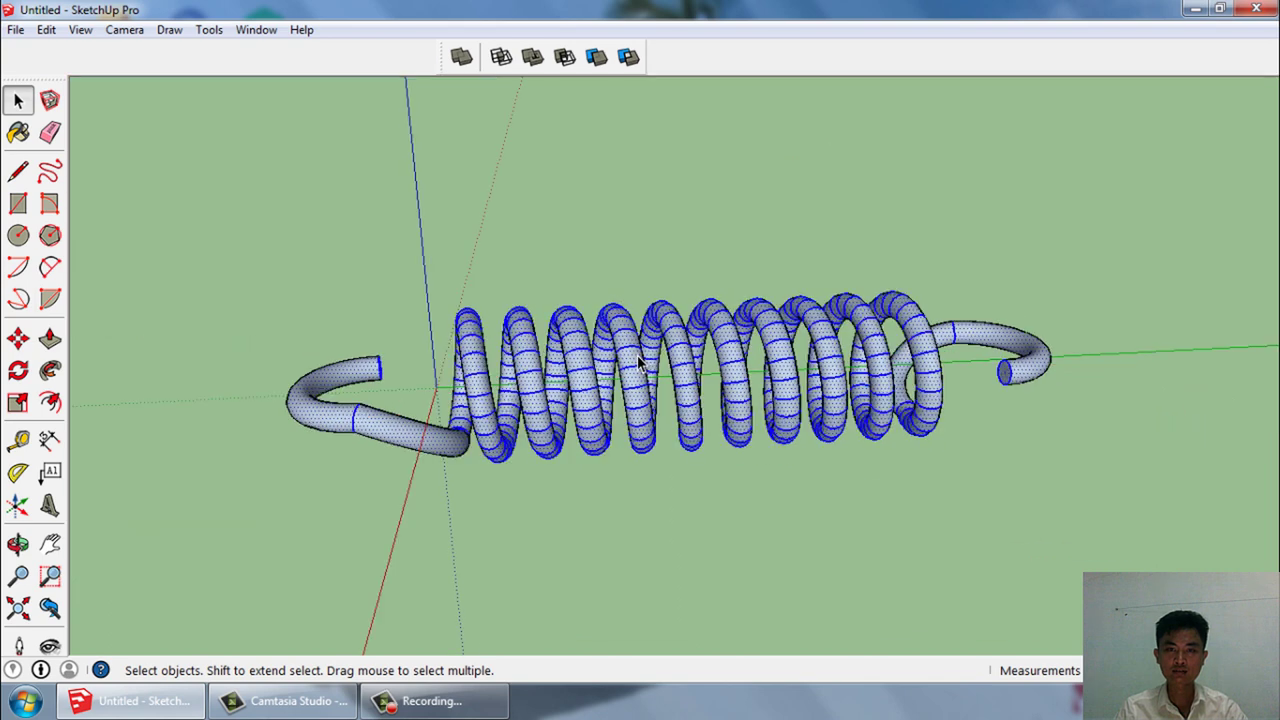
scroll(640, 365, "up", 1)
scroll(617, 350, "down", 1)
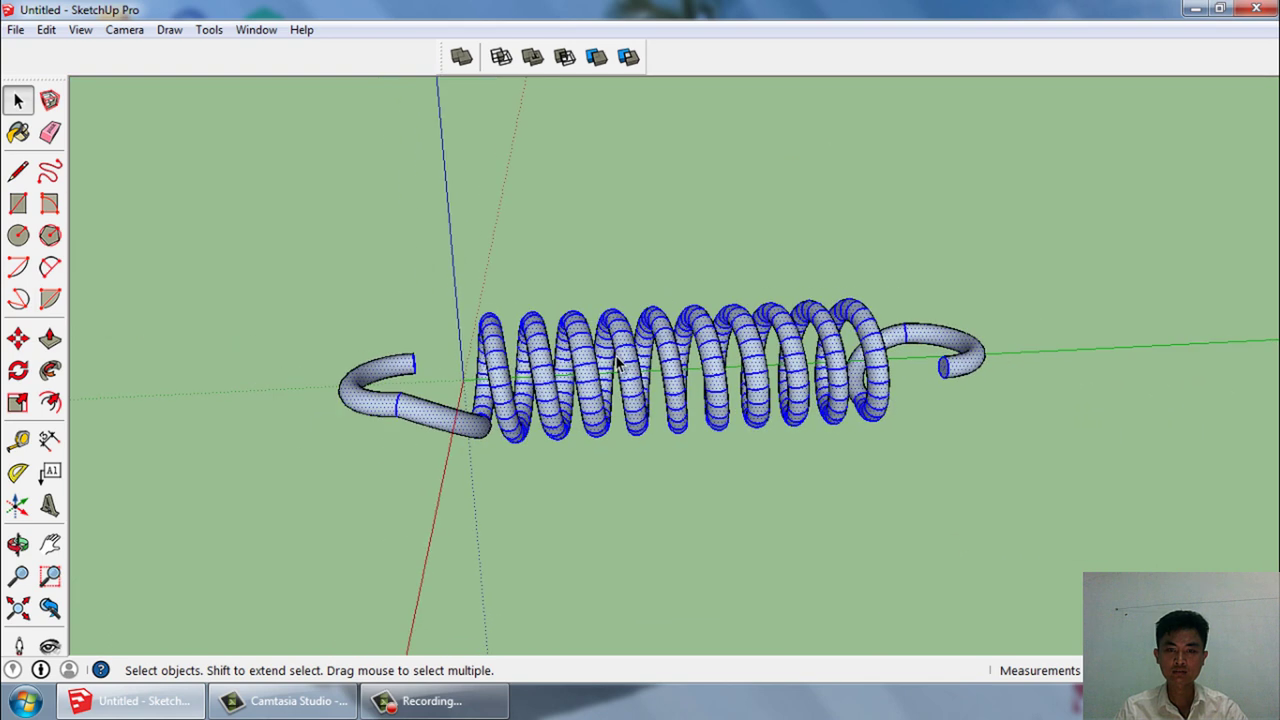
key("m")
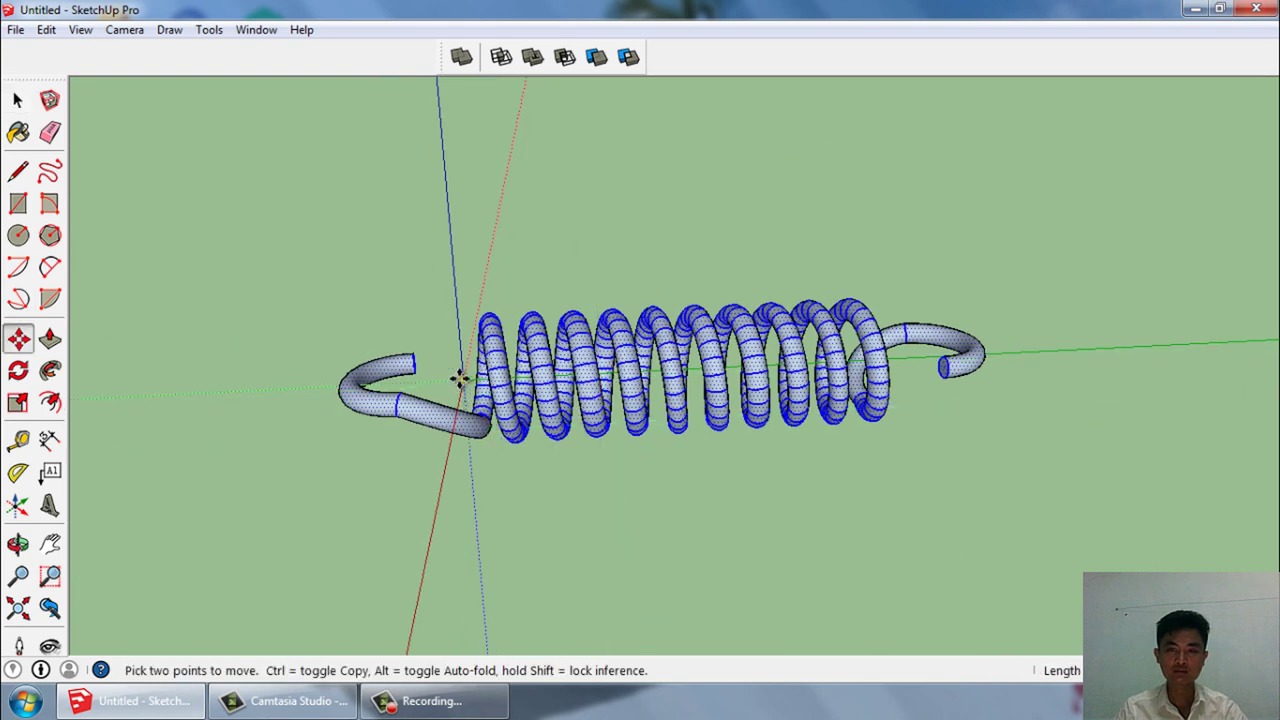
scroll(451, 390, "down", 2)
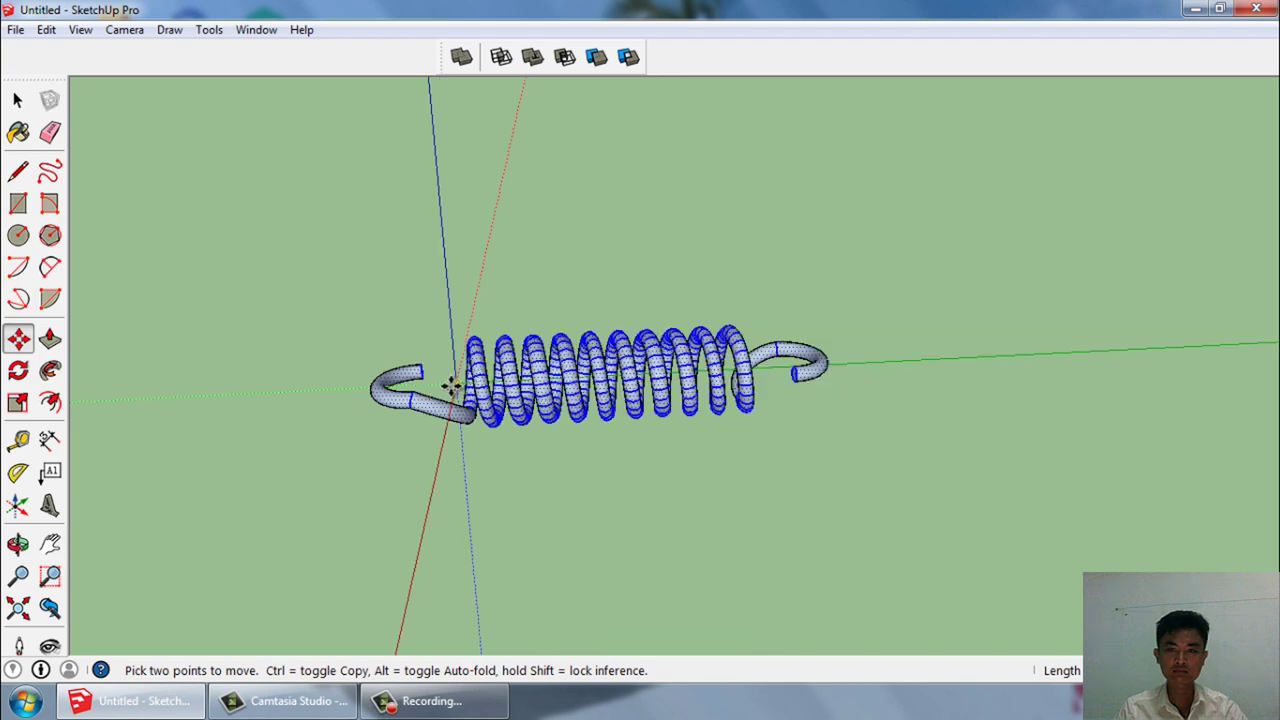
scroll(451, 385, "down", 2)
scroll(451, 385, "down", 1)
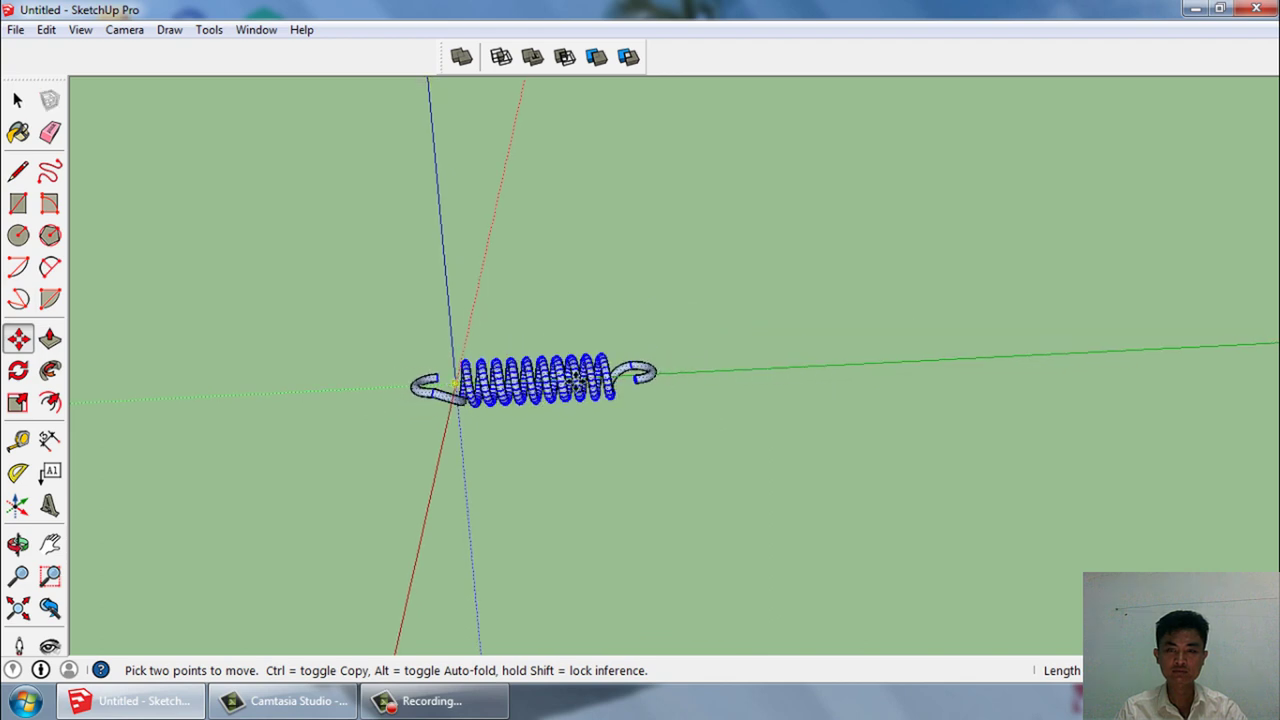
left_click(577, 378)
scroll(577, 378, "up", 1)
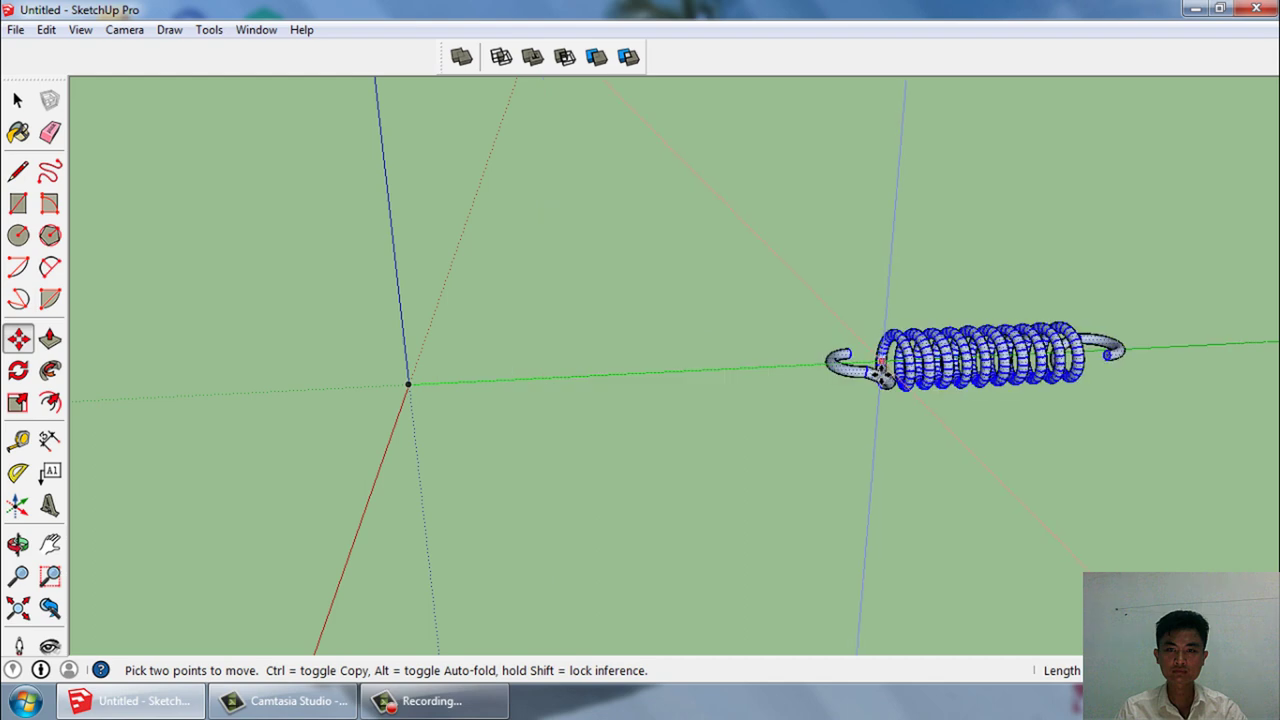
left_click(549, 400)
key("space")
key("shift+z")
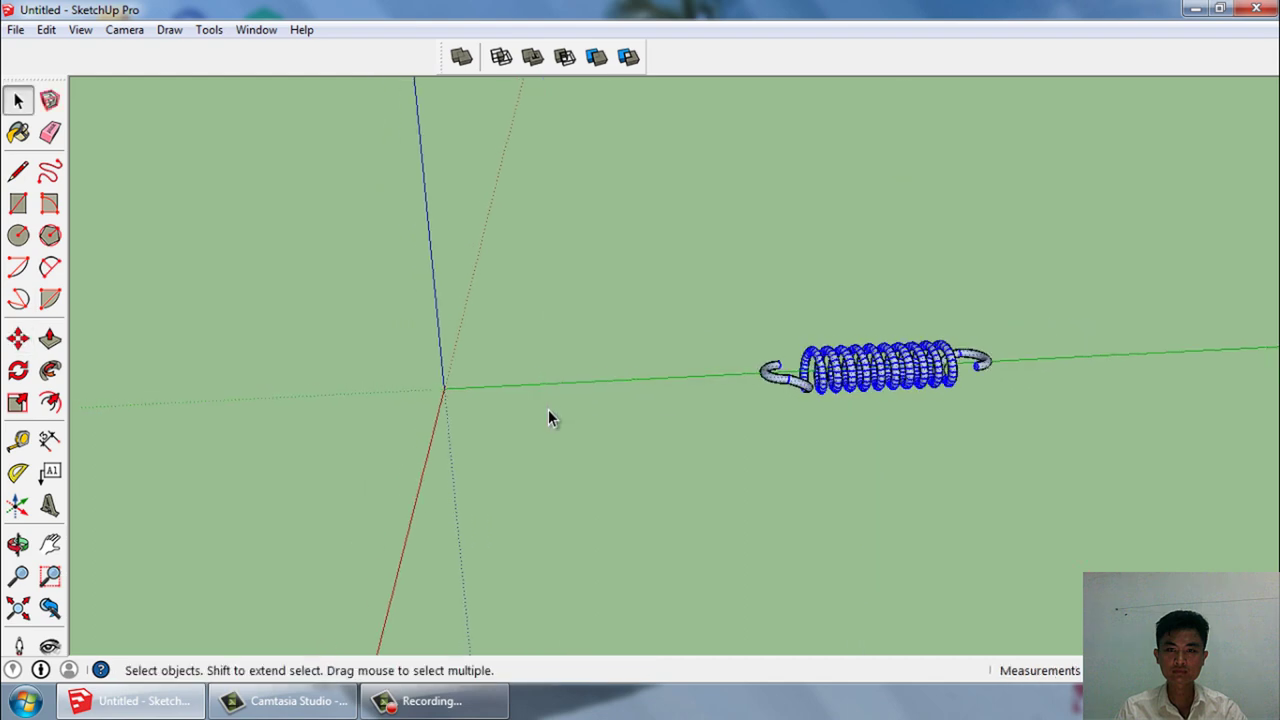
left_click(858, 530)
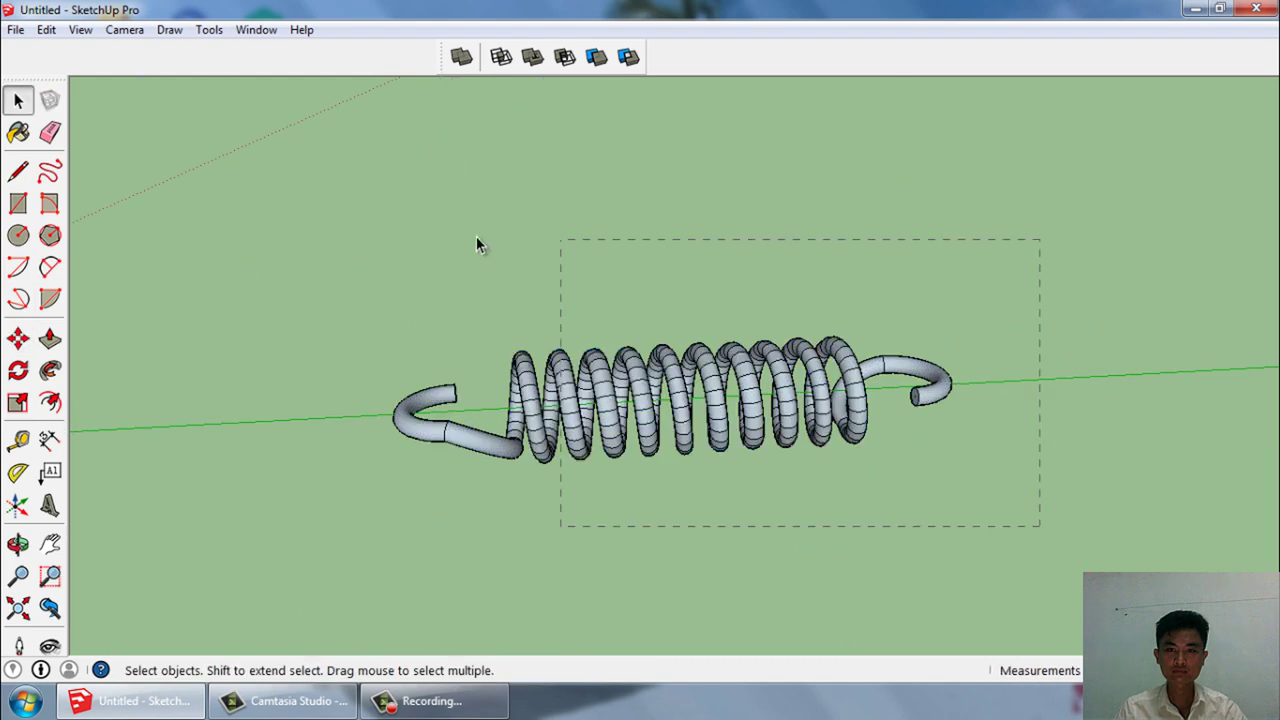
Explode the curved edges of the whole spring and reselect it.
left_click_drag(345, 245, 596, 408)
right_click(603, 408)
mouse_move(660, 274)
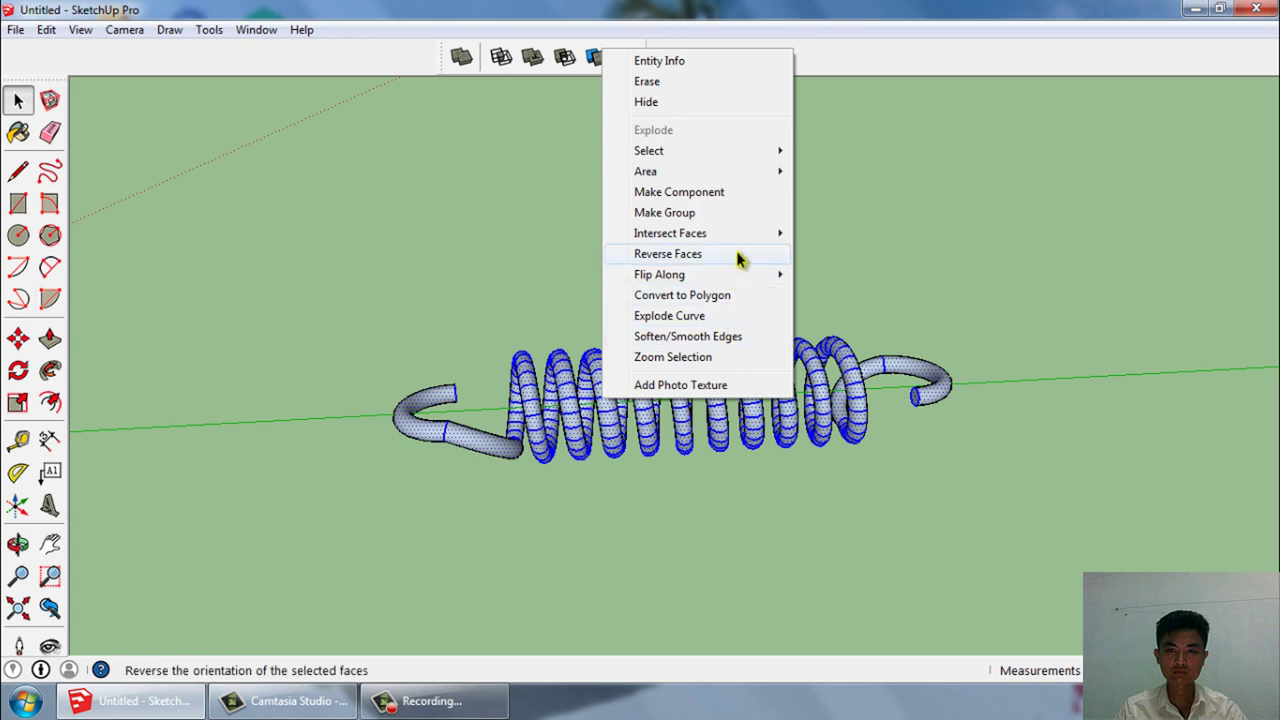
left_click(749, 317)
scroll(700, 368, "up", 2)
scroll(705, 450, "up", 2)
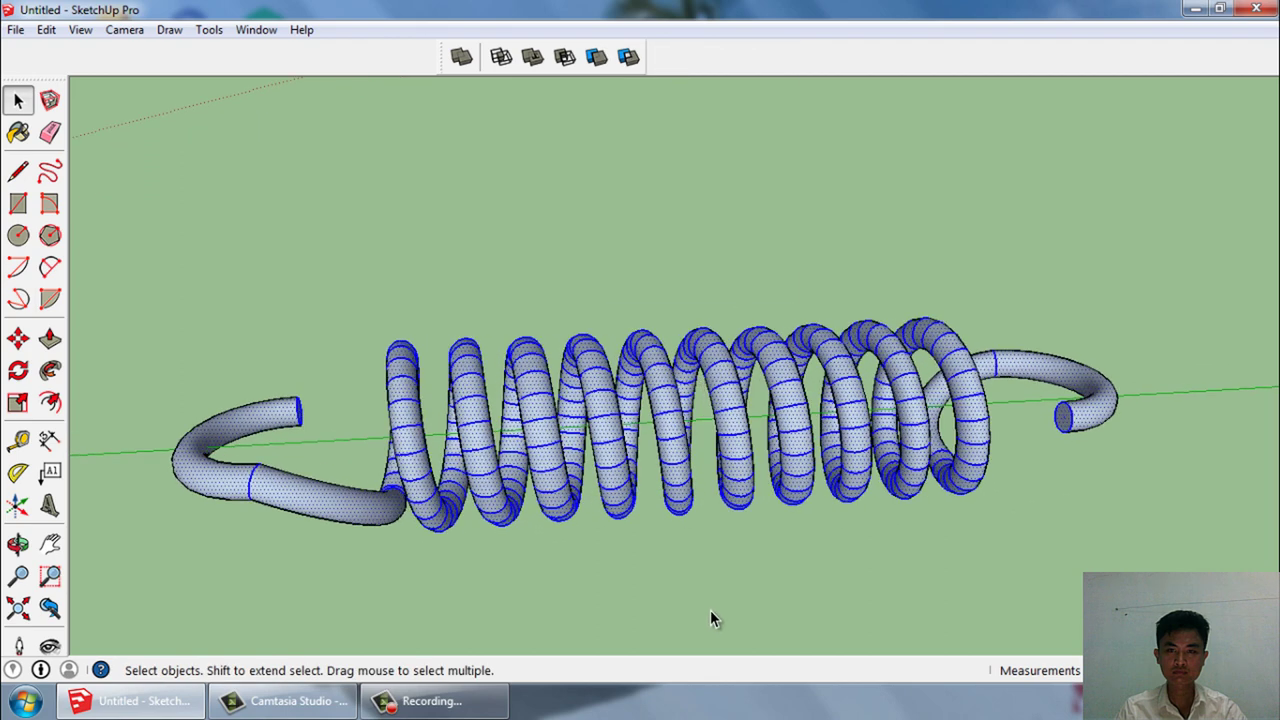
left_click(710, 615)
mouse_move(722, 585)
middle_mouse_down()
mouse_move(636, 531)
mouse_move(950, 578)
middle_mouse_up()
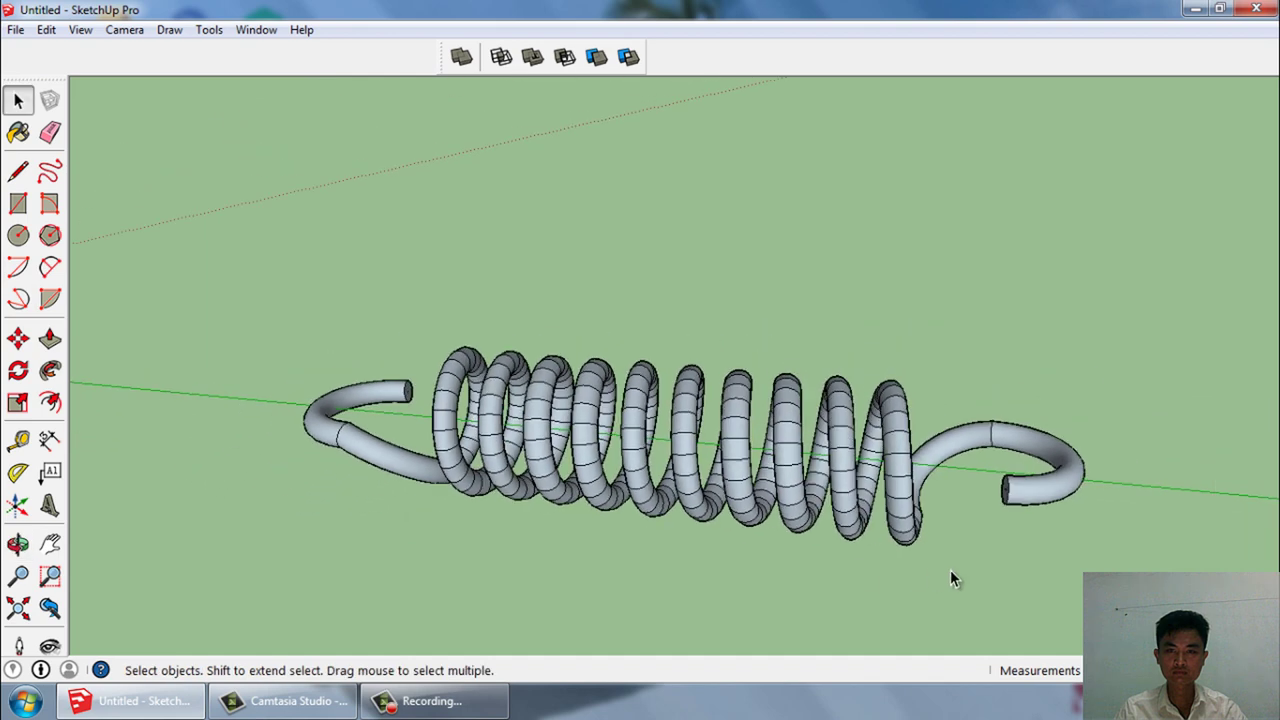
left_click_drag(1094, 568, 632, 407)
left_click_drag(330, 312, 331, 313)
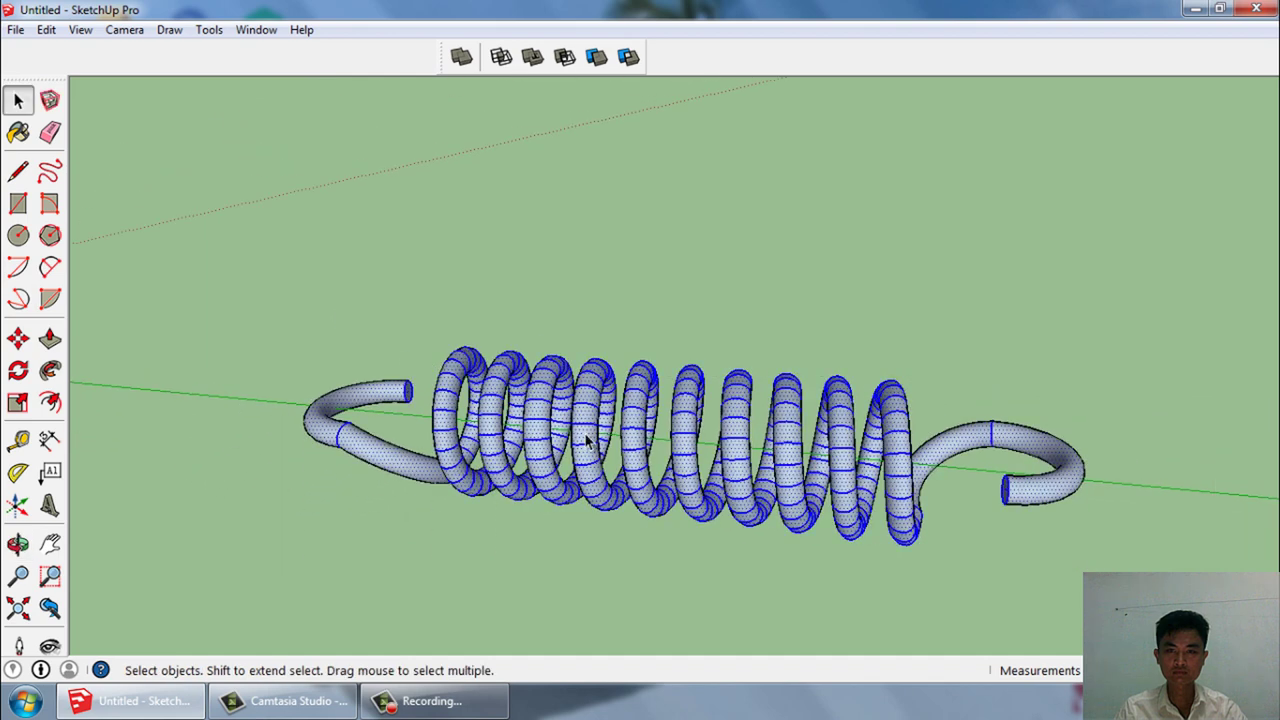
Soften and smooth the spring's edges at 180 degrees with smoothed normals.
right_click(894, 450)
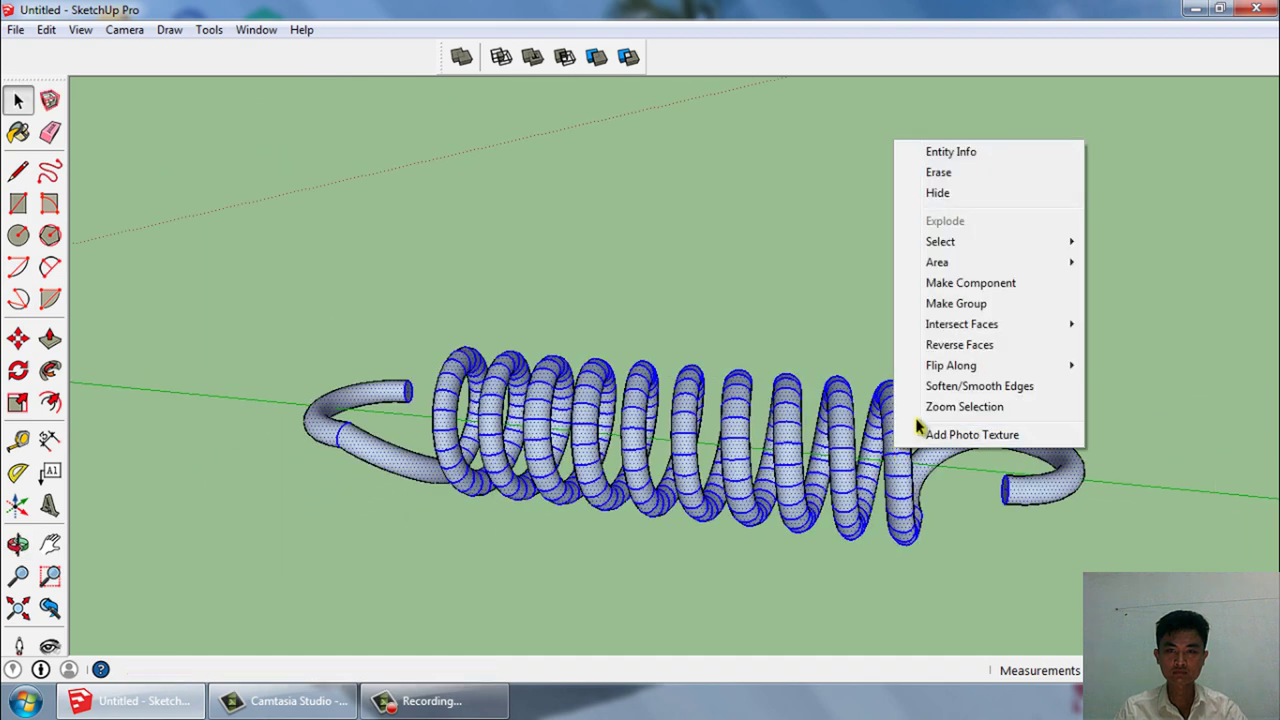
left_click(985, 388)
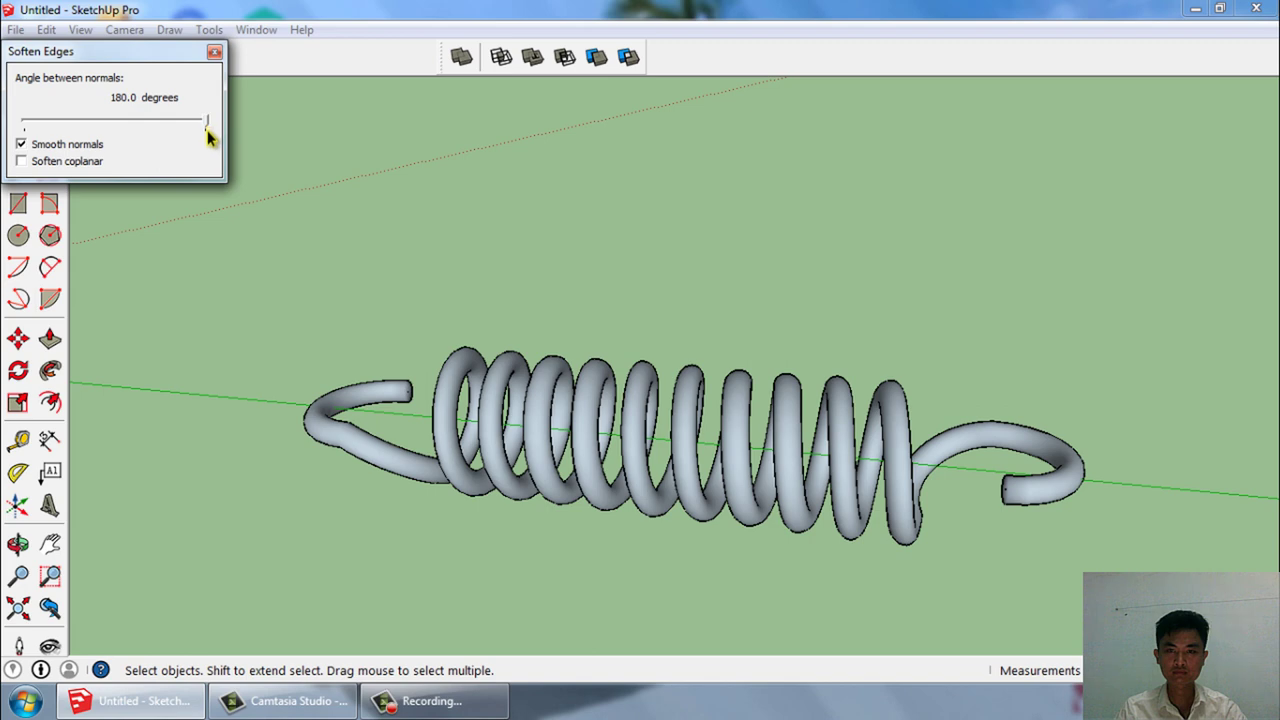
left_click(214, 51)
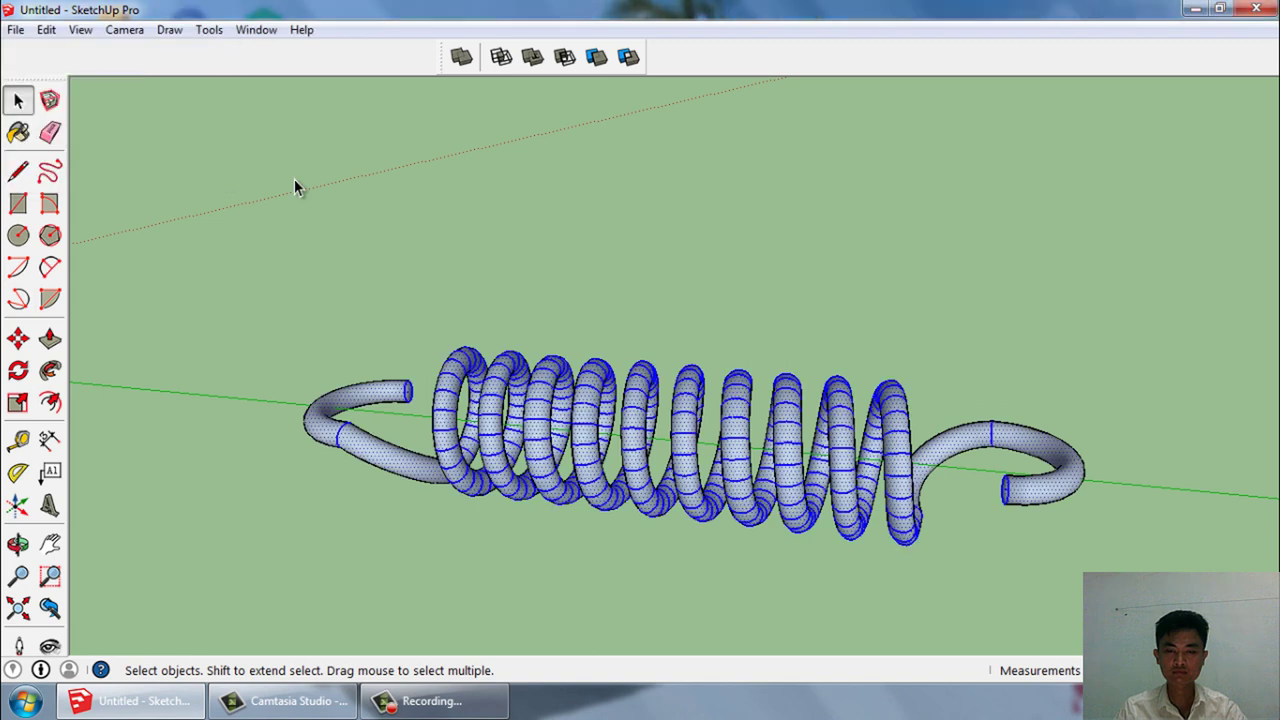
left_click(411, 565)
mouse_move(446, 549)
middle_mouse_down()
mouse_move(571, 537)
mouse_move(575, 558)
mouse_move(449, 477)
mouse_move(494, 537)
mouse_move(514, 380)
mouse_move(541, 408)
middle_mouse_up()
scroll(541, 410, "up", 1)
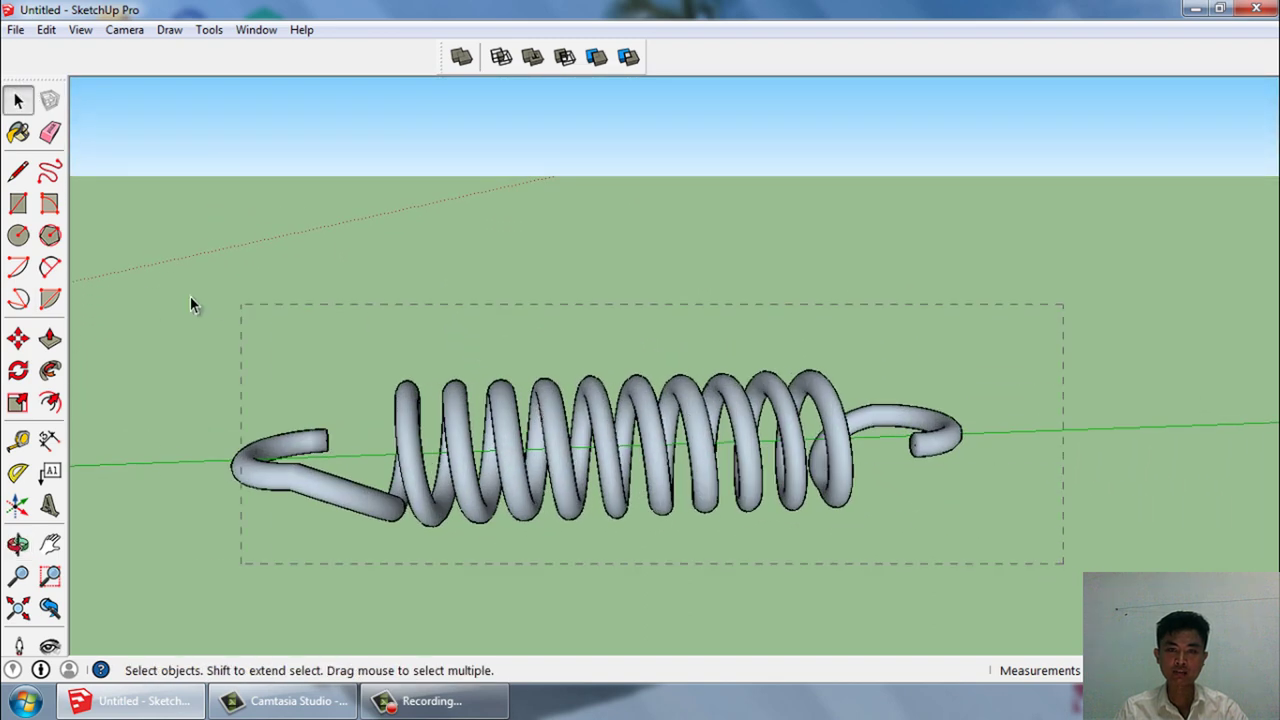
left_click_drag(138, 284, 136, 283)
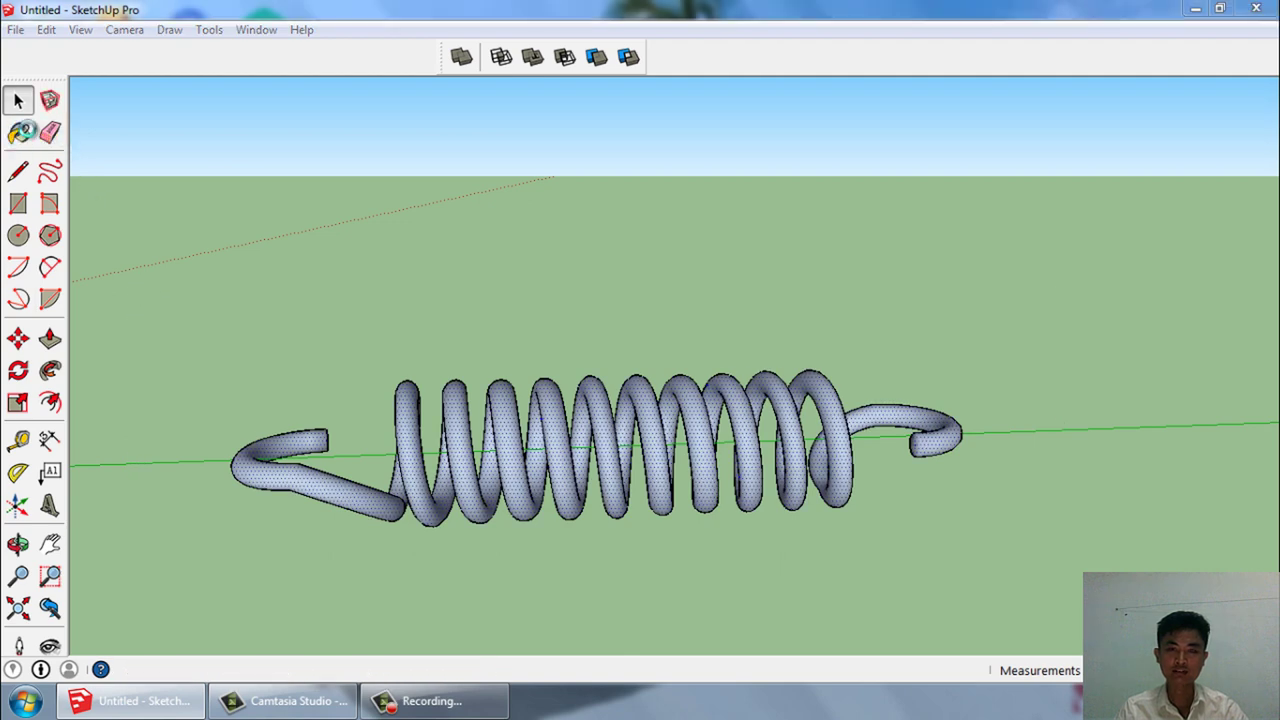
Paint the spring with the 0045_Goldenrod colour from the named colour library.
left_click(22, 132)
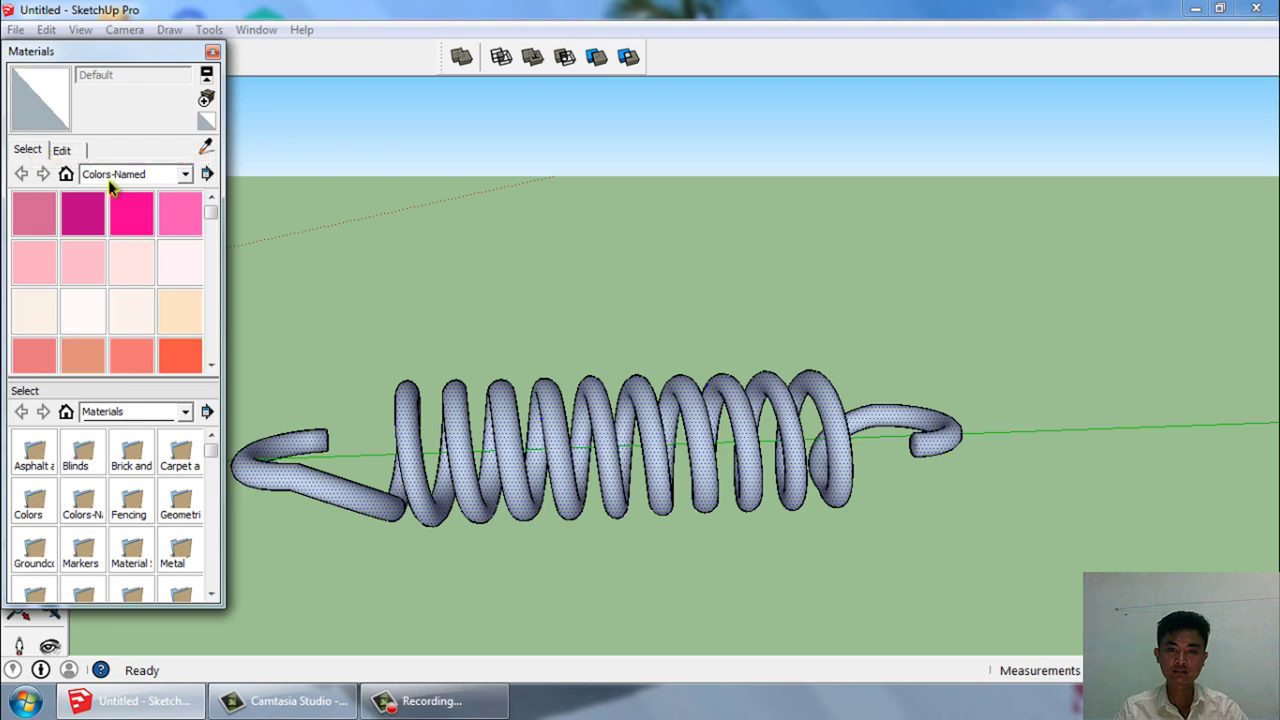
scroll(216, 245, "down", 3)
scroll(216, 245, "down", 3)
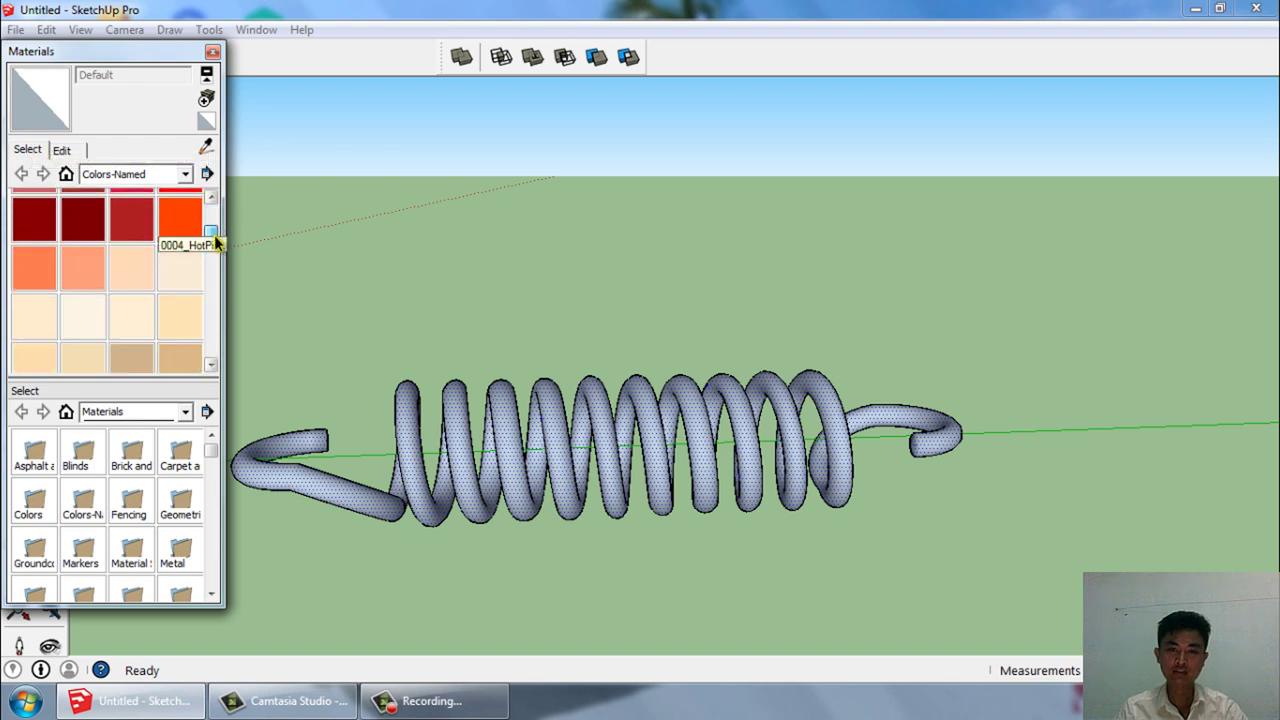
scroll(216, 245, "down", 3)
scroll(216, 245, "down", 1)
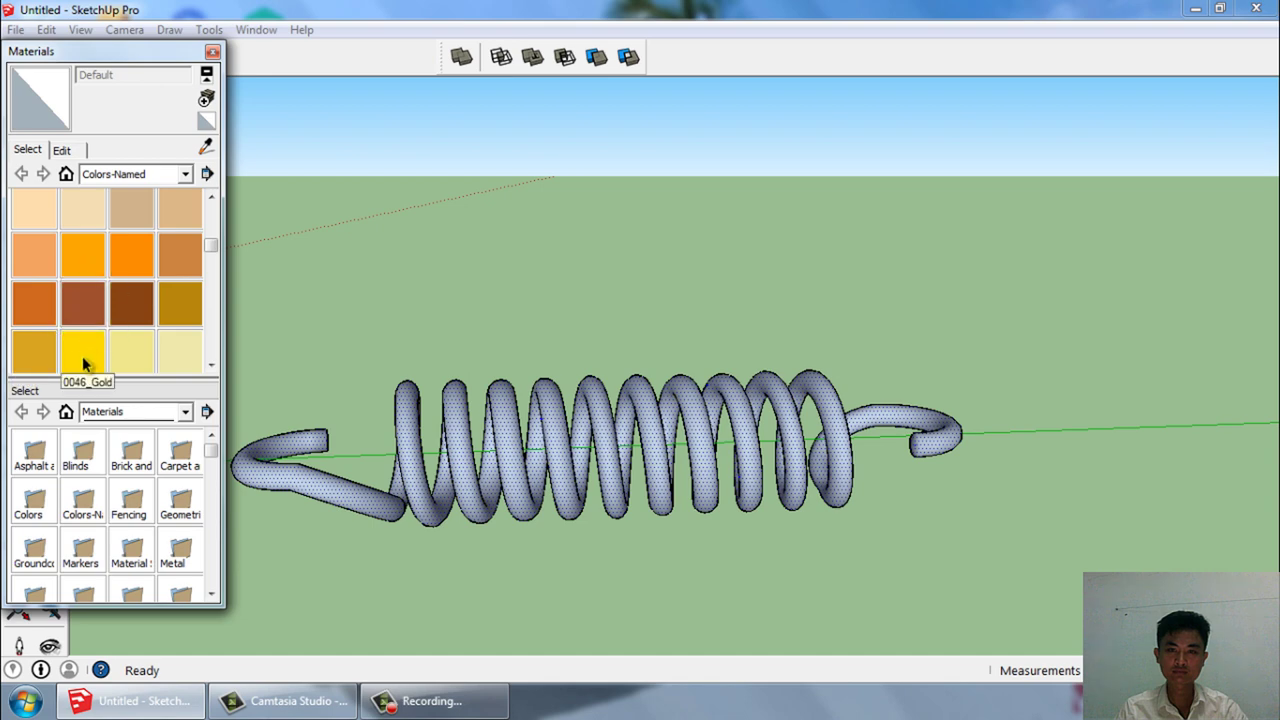
left_click(45, 362)
left_click(465, 418)
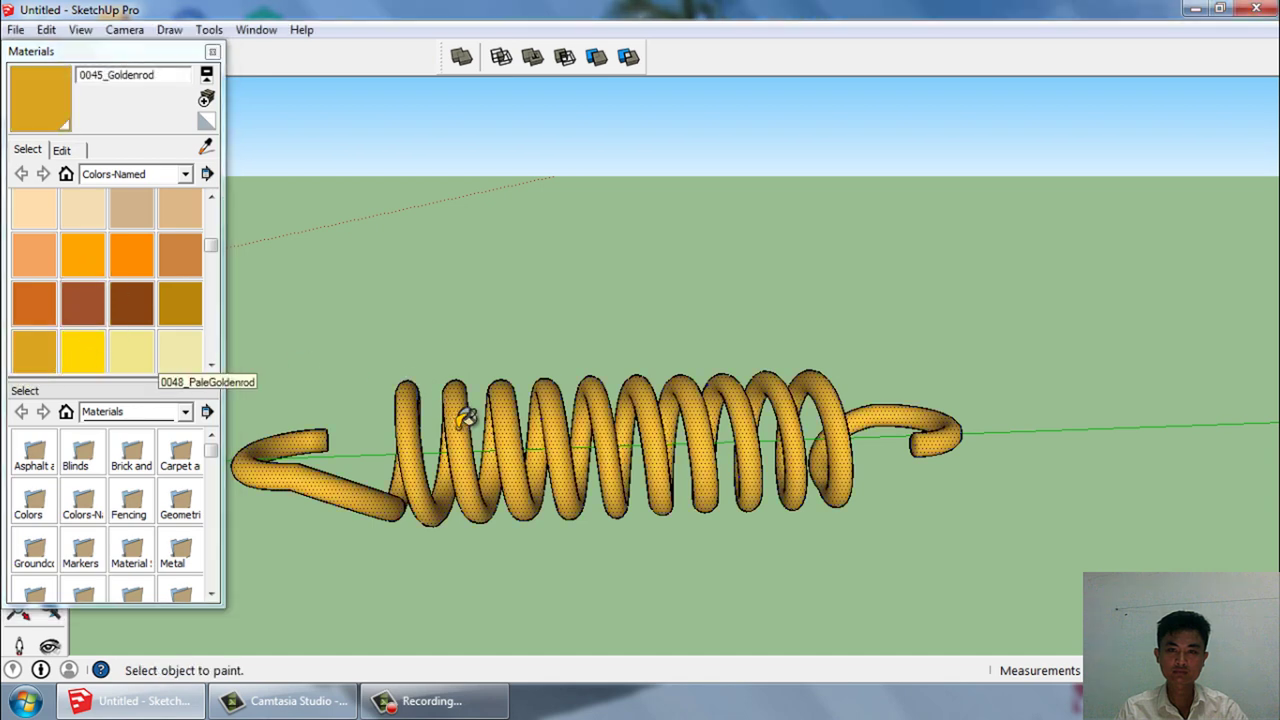
Repaint the spring in the brighter 0046_Gold colour and close the colour library.
left_click(83, 352)
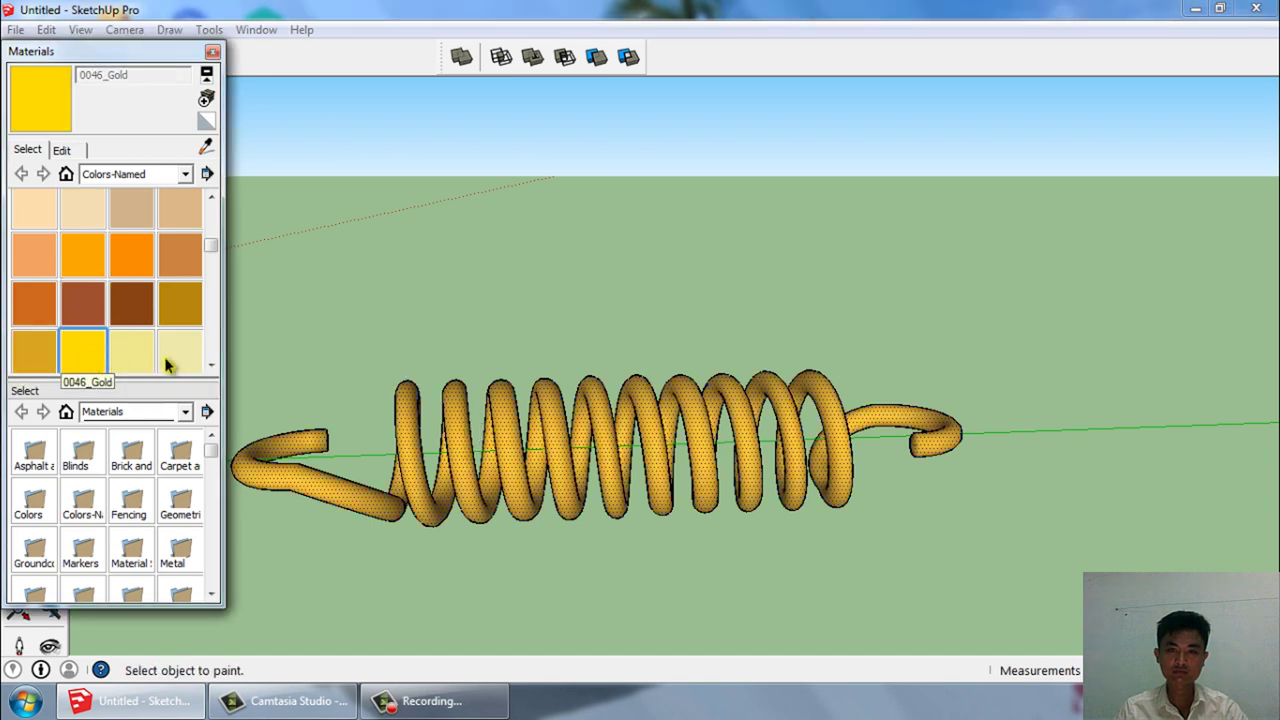
left_click(474, 423)
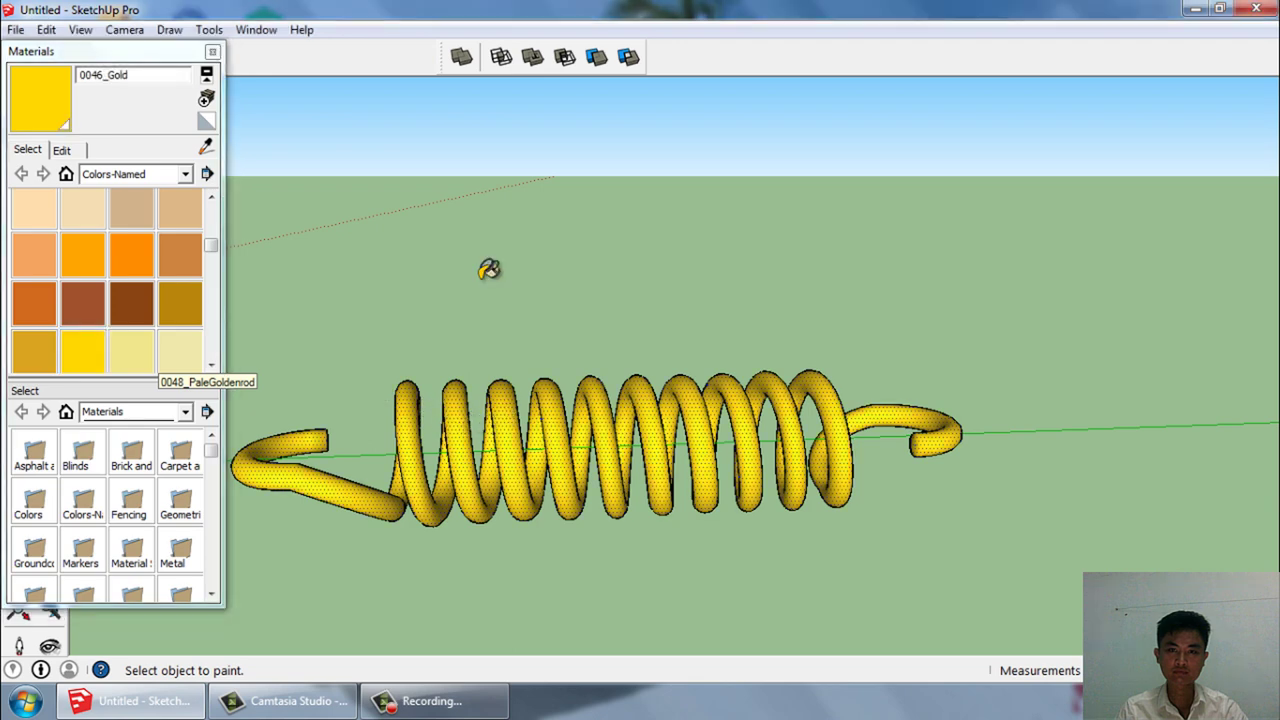
left_click(212, 51)
mouse_move(577, 374)
middle_mouse_down()
mouse_move(700, 451)
mouse_move(387, 477)
mouse_move(423, 543)
mouse_move(529, 457)
mouse_move(663, 386)
mouse_move(650, 430)
mouse_move(670, 472)
mouse_move(700, 440)
middle_mouse_up()
key("space")
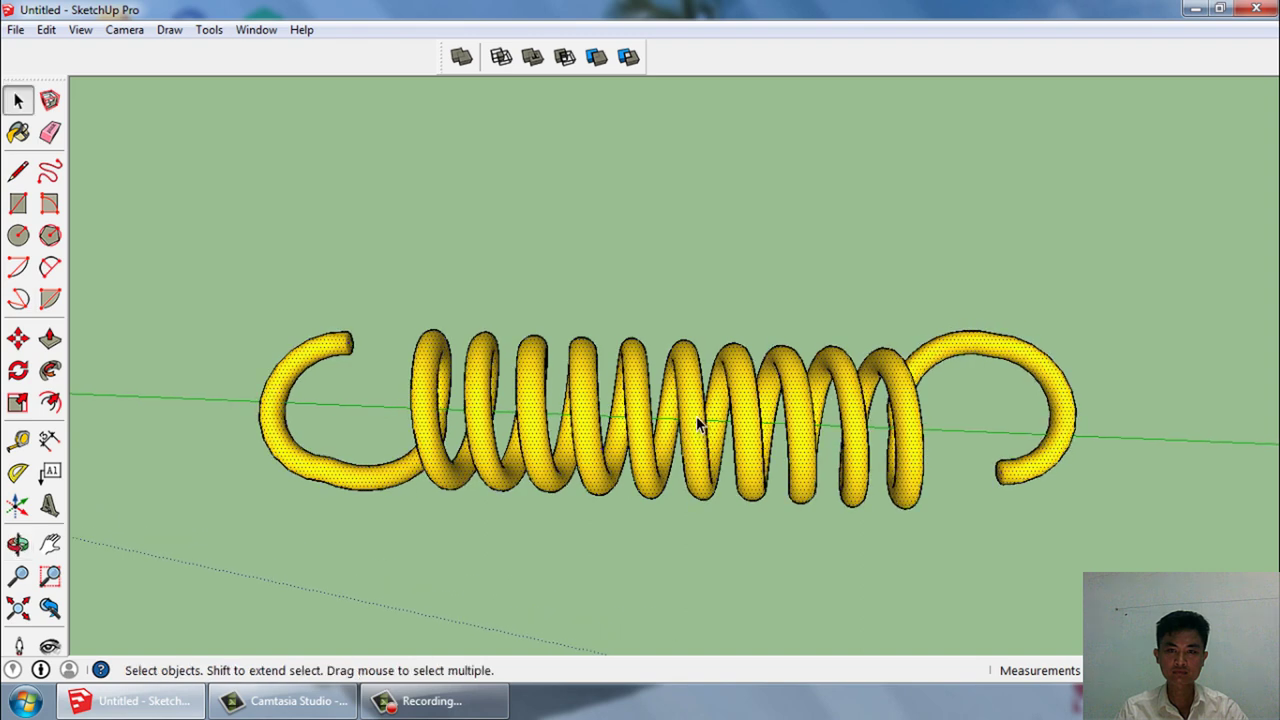
left_click_drag(255, 194, 213, 183)
mouse_move(770, 438)
middle_mouse_down()
mouse_move(663, 434)
mouse_move(677, 517)
mouse_move(663, 586)
mouse_move(729, 489)
mouse_move(720, 520)
mouse_move(626, 466)
mouse_move(937, 314)
mouse_move(973, 397)
mouse_move(394, 545)
mouse_move(419, 321)
mouse_move(1171, 422)
mouse_move(228, 589)
mouse_move(261, 381)
mouse_move(401, 405)
middle_mouse_up()
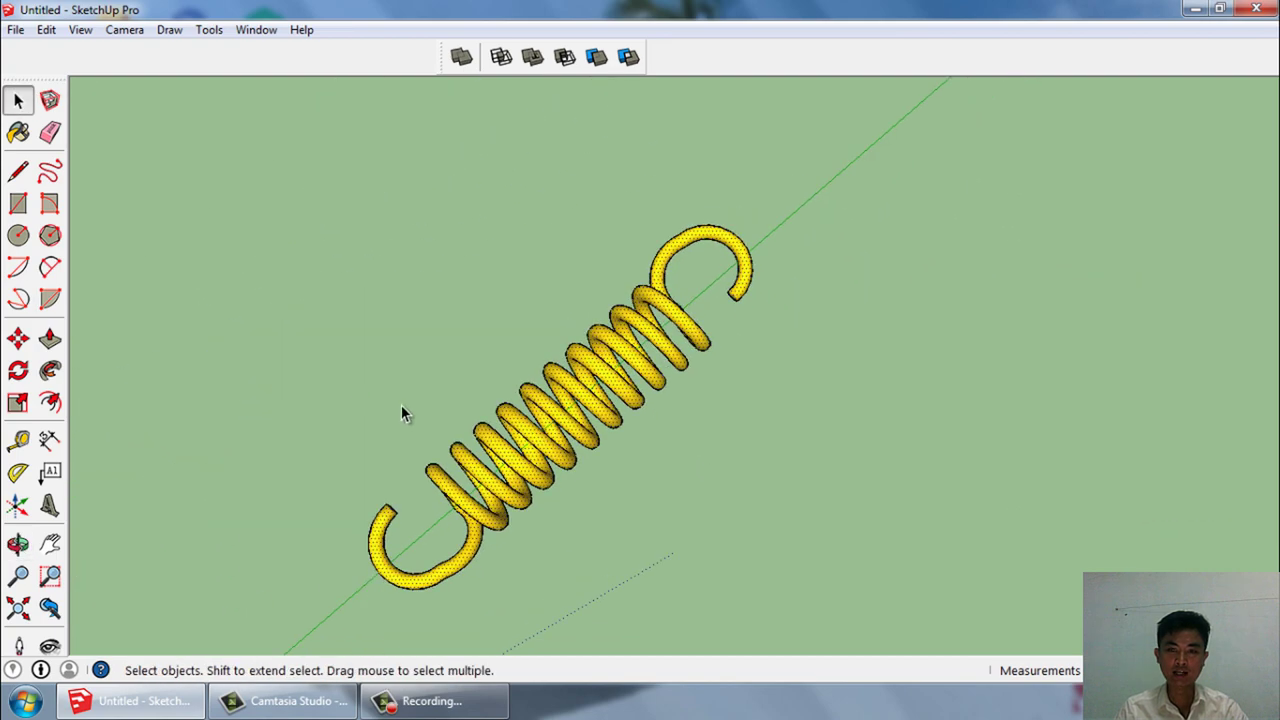
scroll(290, 496, "up", 1)
scroll(240, 498, "up", 1)
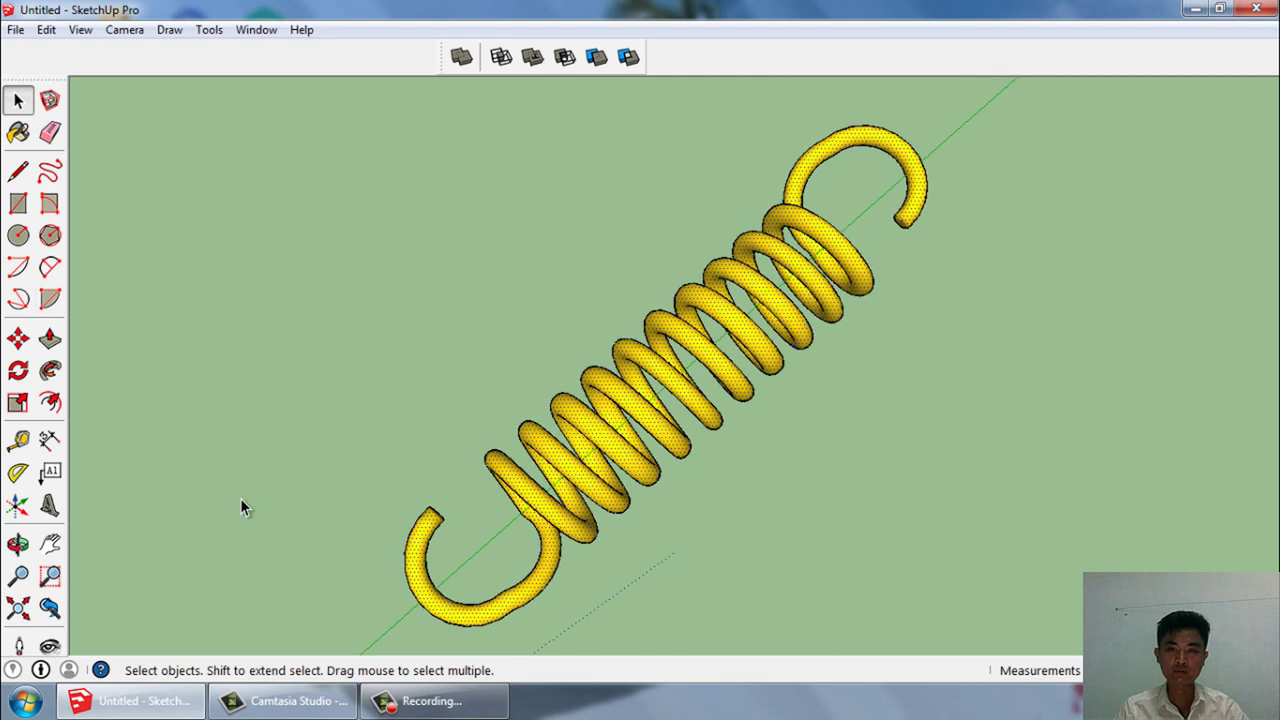